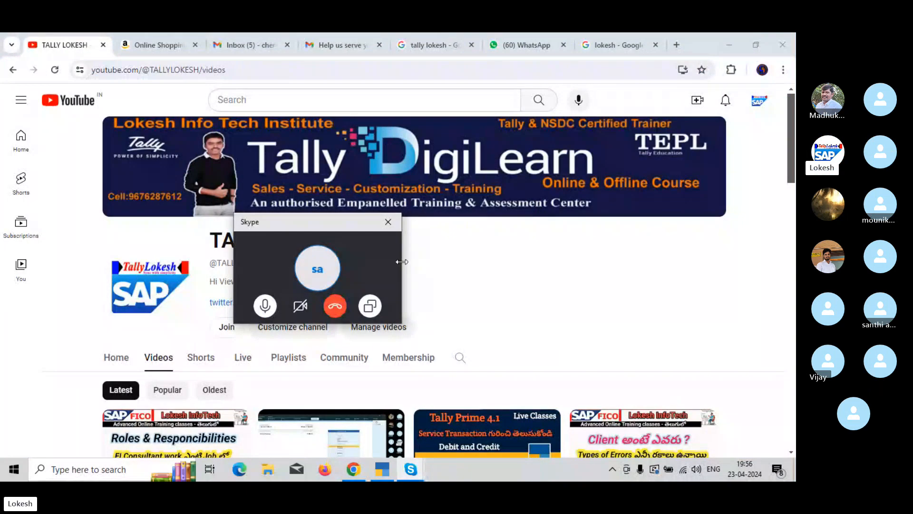
- Shrink the floating Skype call window, move it clear of the page, and look over the channel's latest videos
left_click_drag(402, 262, 331, 262)
left_click_drag(273, 226, 78, 480)
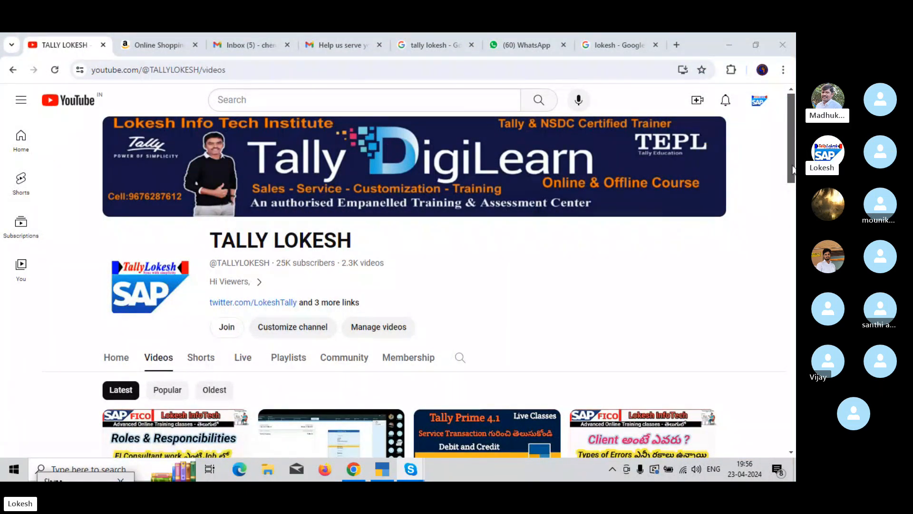
scroll(793, 170, "down", 3)
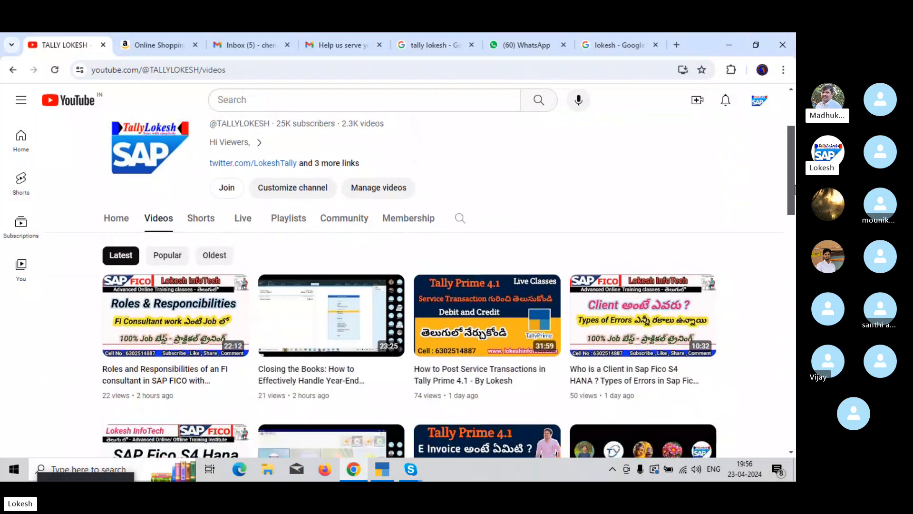
left_click_drag(794, 190, 792, 110)
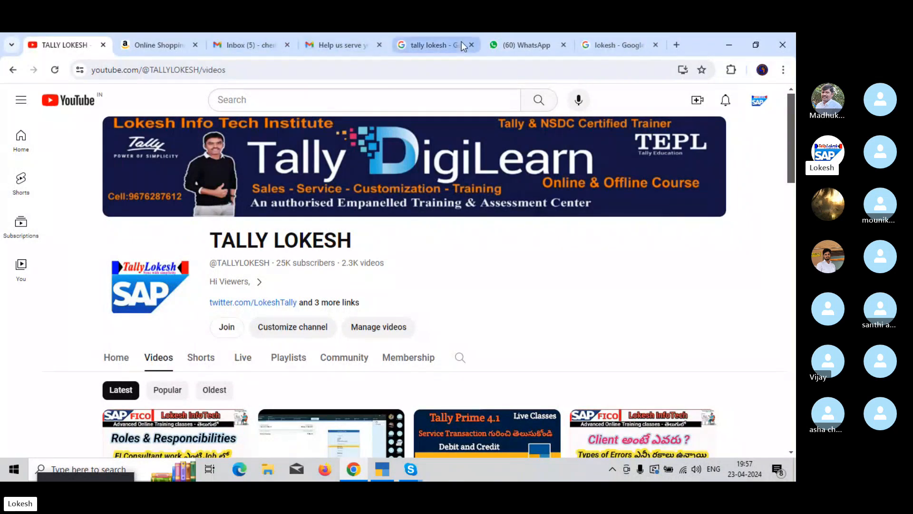
- Close the last Google search page and run the recent "tally lokesh" search on Amazon.in
left_click(655, 44)
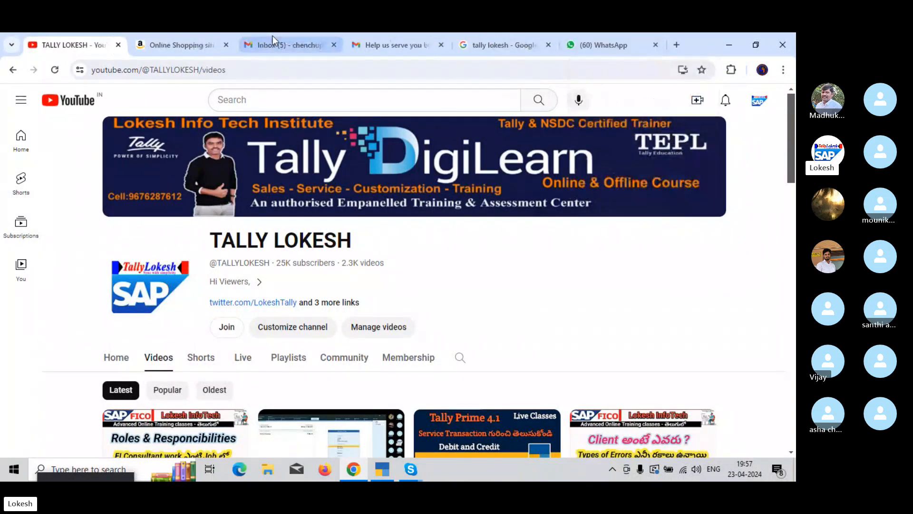
left_click(191, 36)
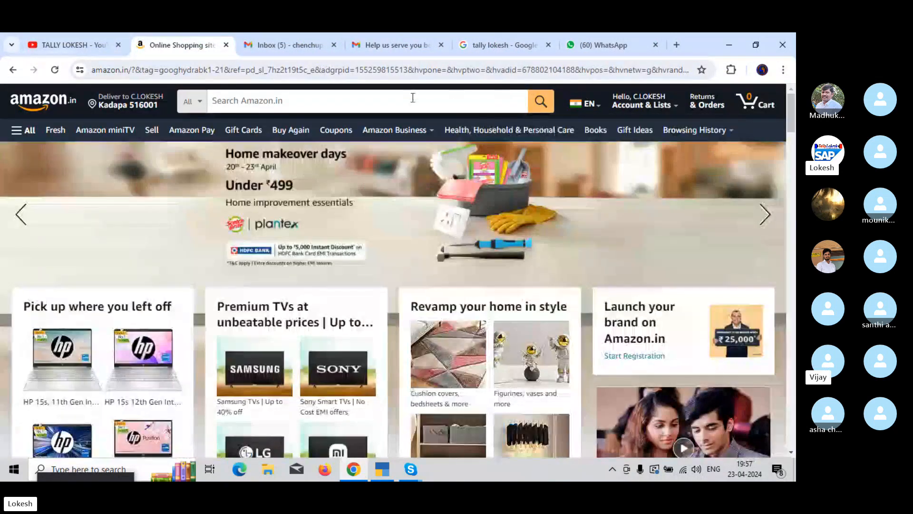
left_click(413, 98)
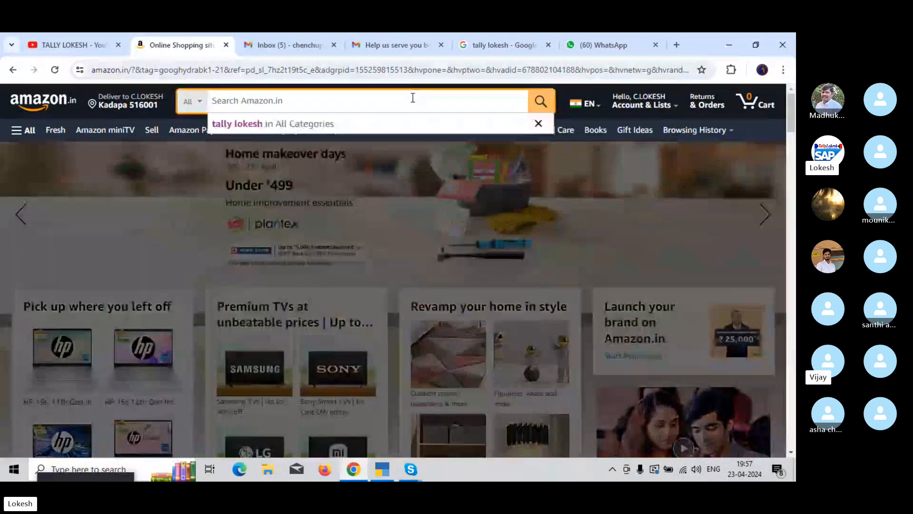
left_click(272, 125)
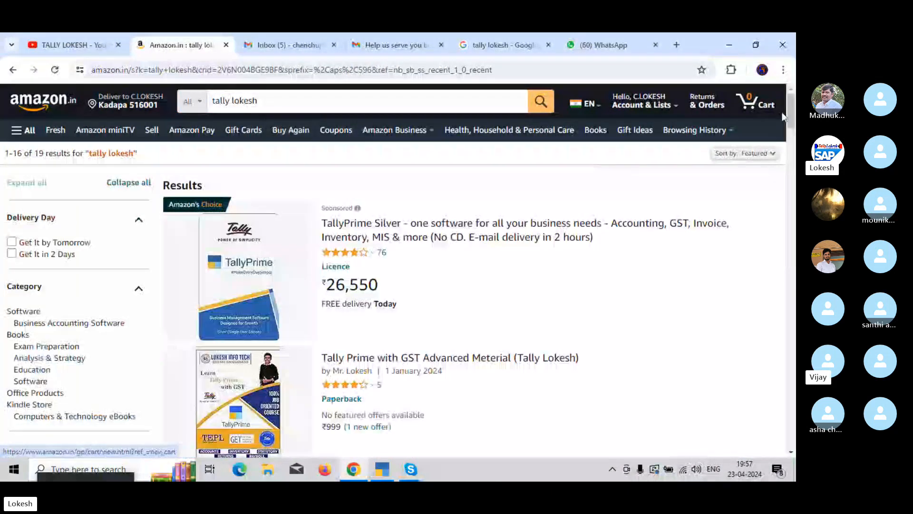
- Open the GST Advanced Meterial, TALLY LOKESH and GST 4.0 Advanced Interview Material listings from the results, each on its own page
scroll(790, 126, "down", 3)
scroll(362, 185, "down", 3)
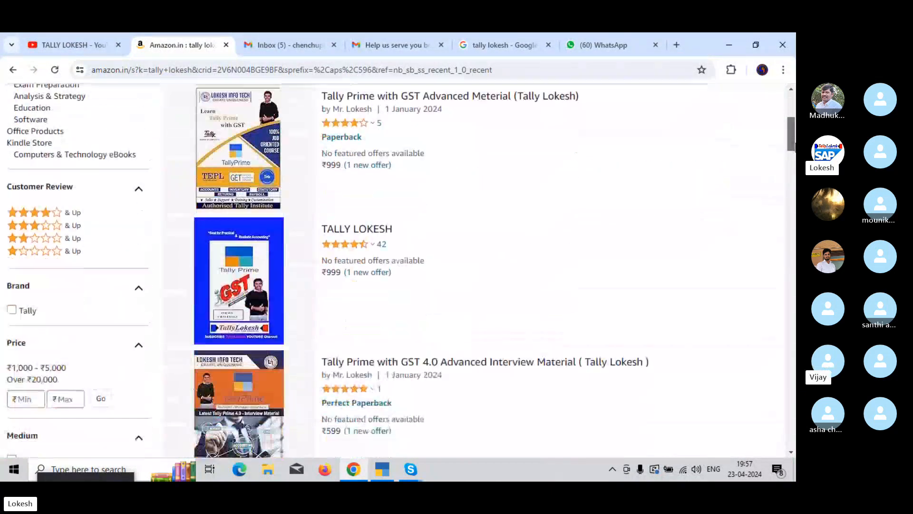
scroll(361, 186, "up", 1)
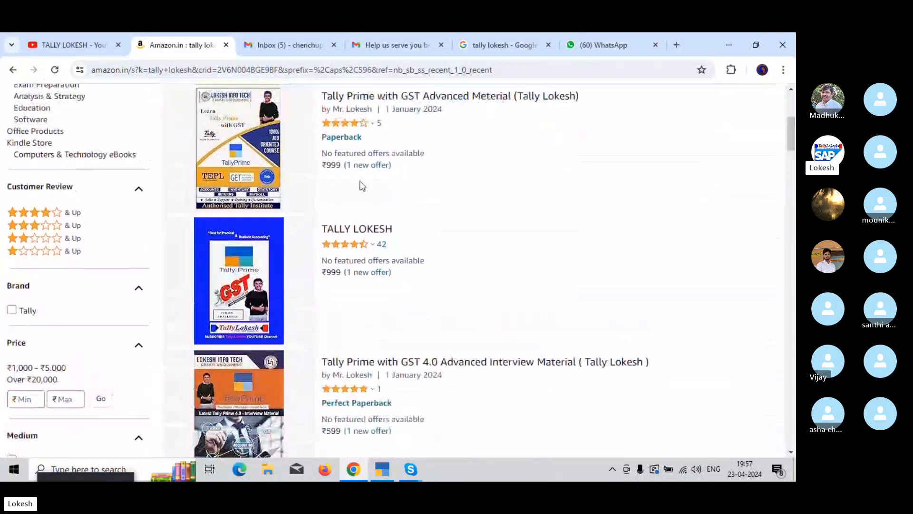
left_click(251, 151)
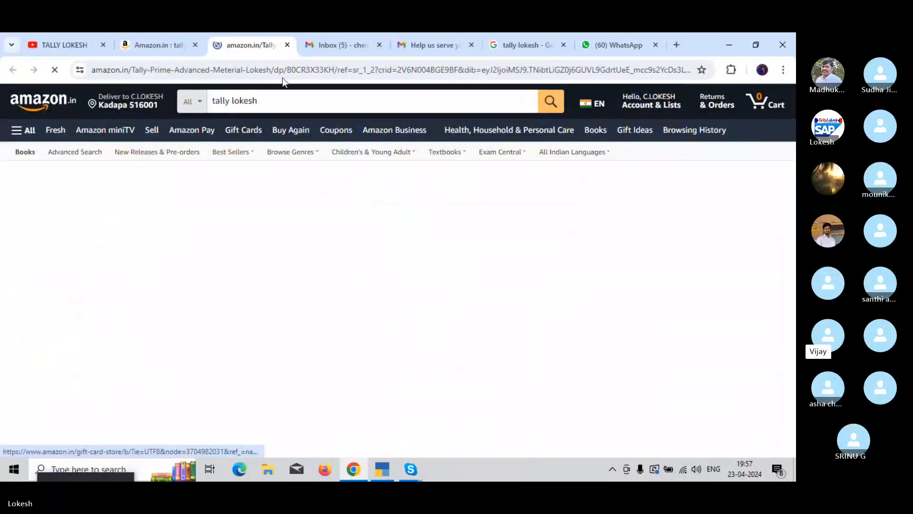
left_click(160, 40)
left_click(234, 287)
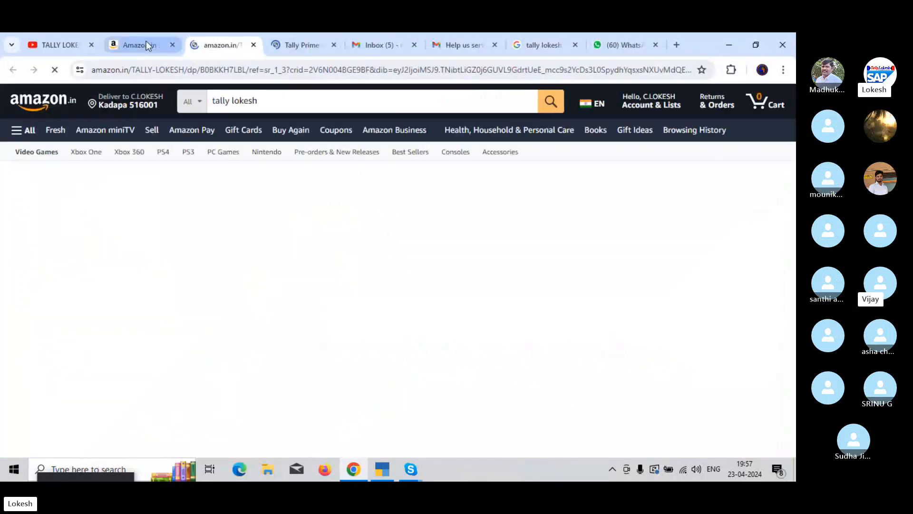
left_click(146, 41)
left_click(241, 391)
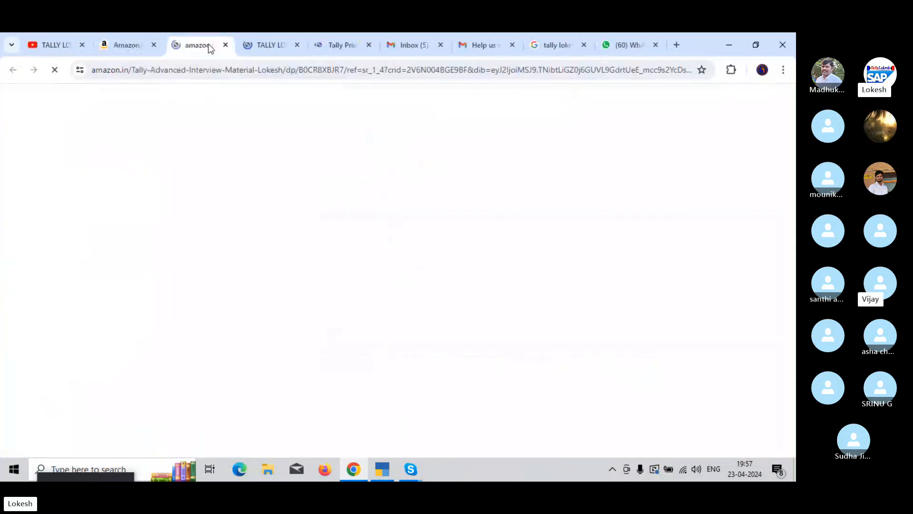
- Close the Amazon search results page and both Gmail pages, keeping the three product pages open
left_click(139, 45)
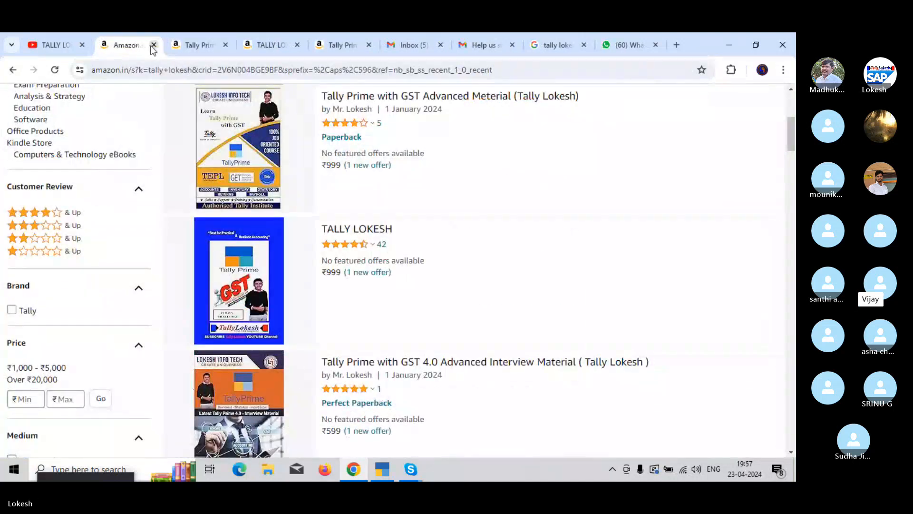
left_click(153, 45)
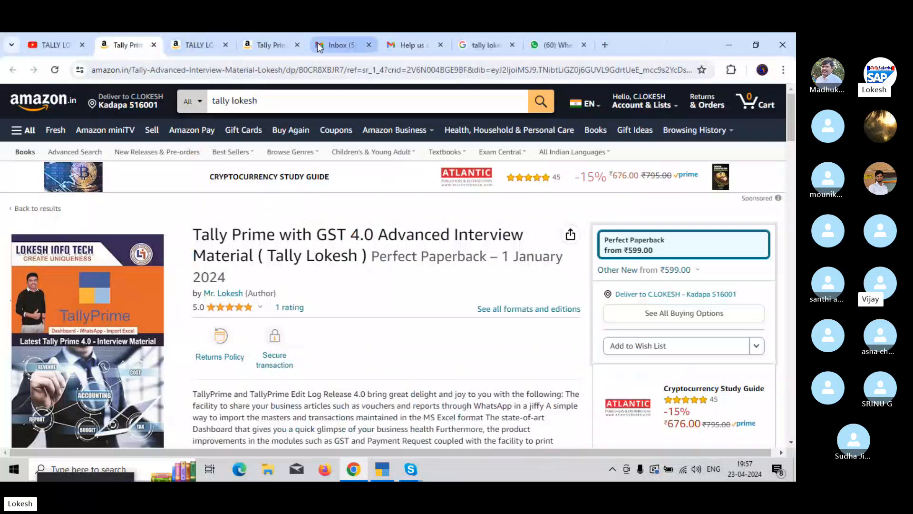
left_click(369, 45)
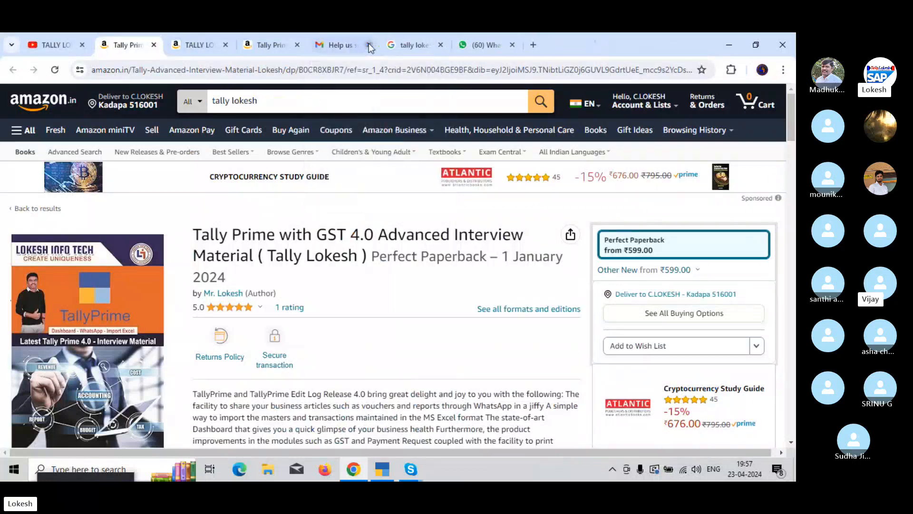
left_click(369, 45)
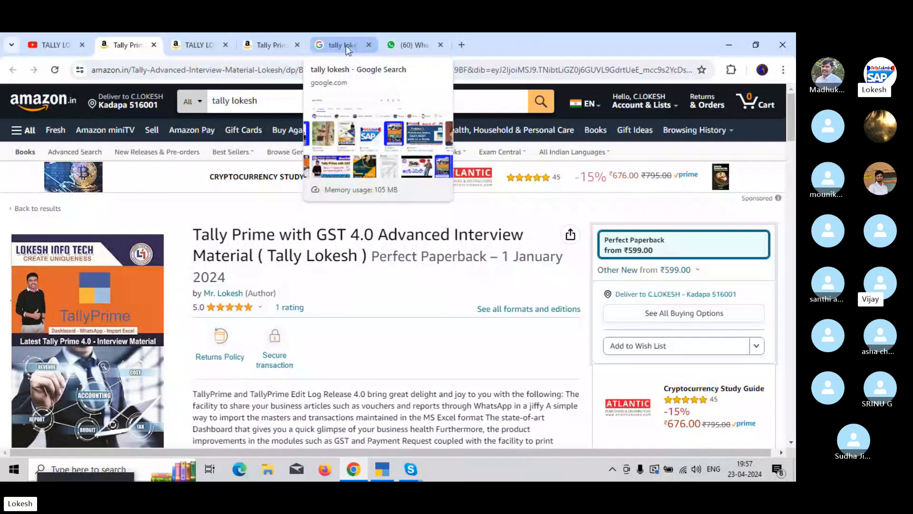
- Look at the Google image results for "tally lokesh", and return to the TALLY LOKESH YouTube channel's videos
left_click(347, 48)
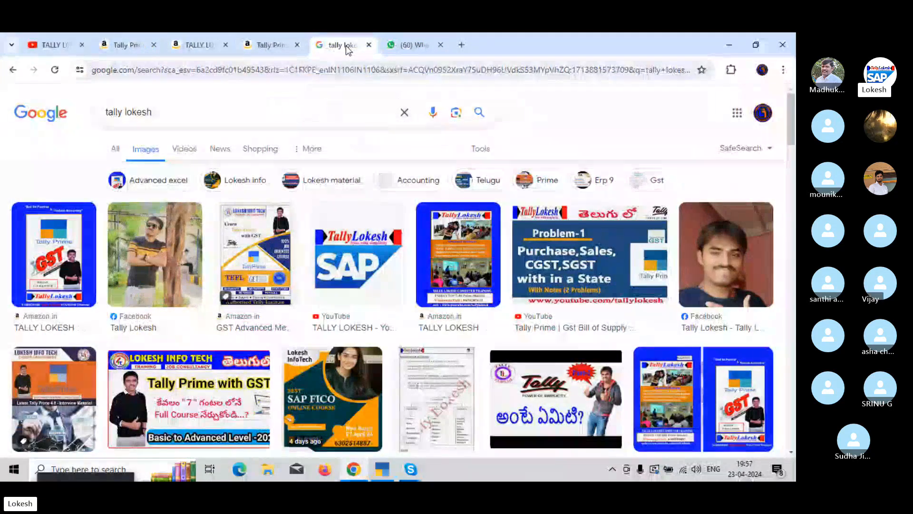
left_click(57, 44)
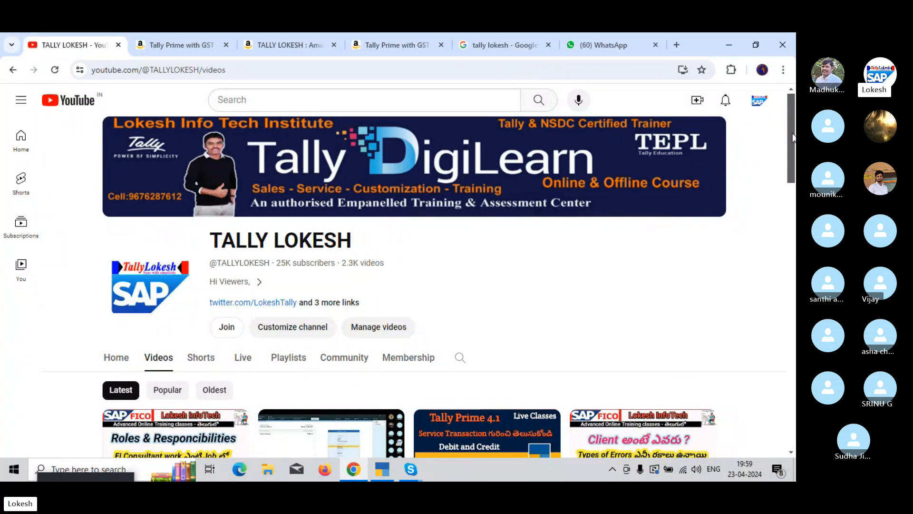
mouse_move(793, 138)
left_mouse_down()
mouse_move(793, 158)
mouse_move(789, 133)
left_mouse_up()
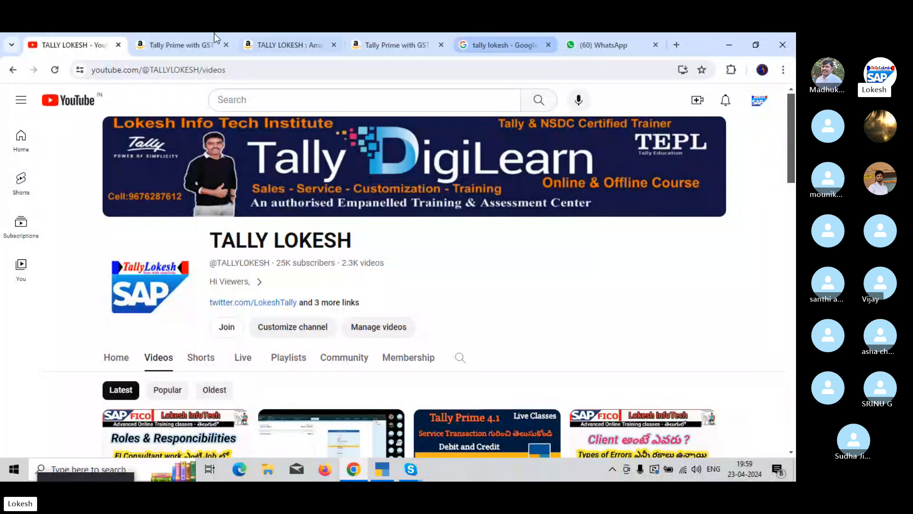
- Review the three open Amazon product pages for the Tally Prime materials, ending on the GST 4.0 Advanced Interview Material
left_click(188, 34)
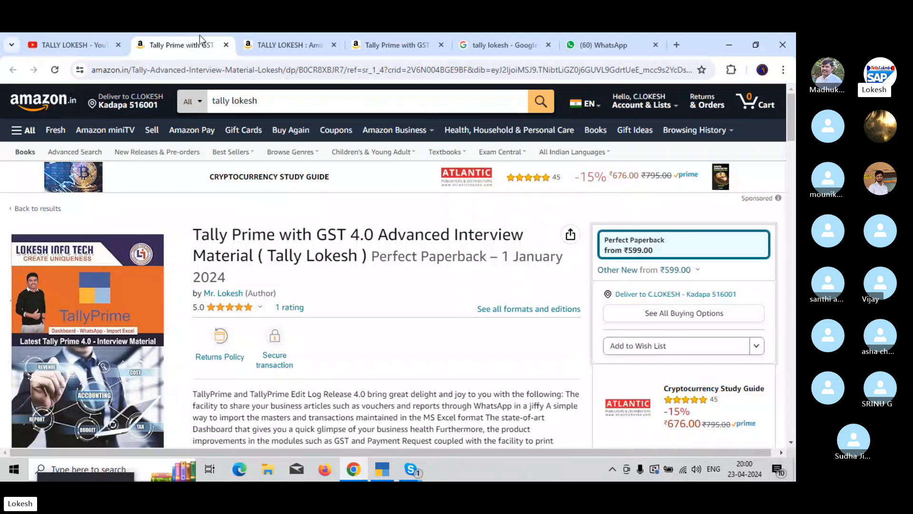
left_click(272, 38)
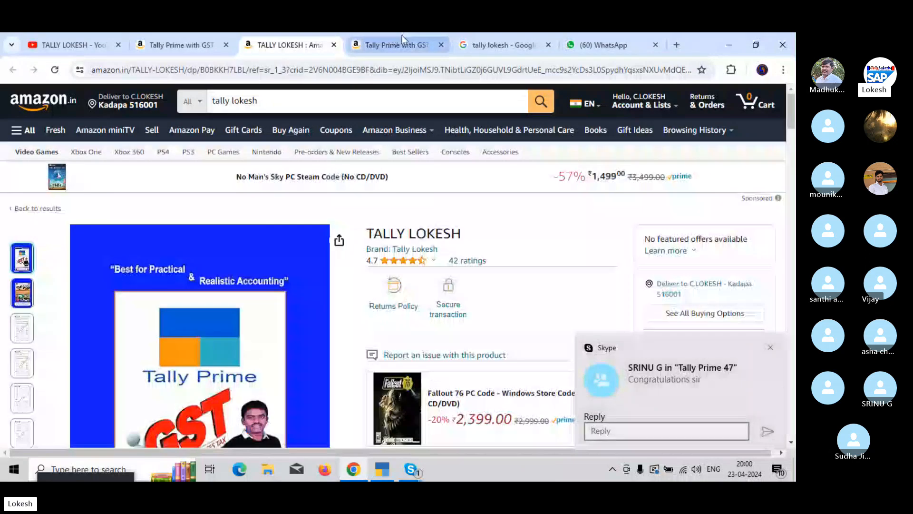
left_click(403, 40)
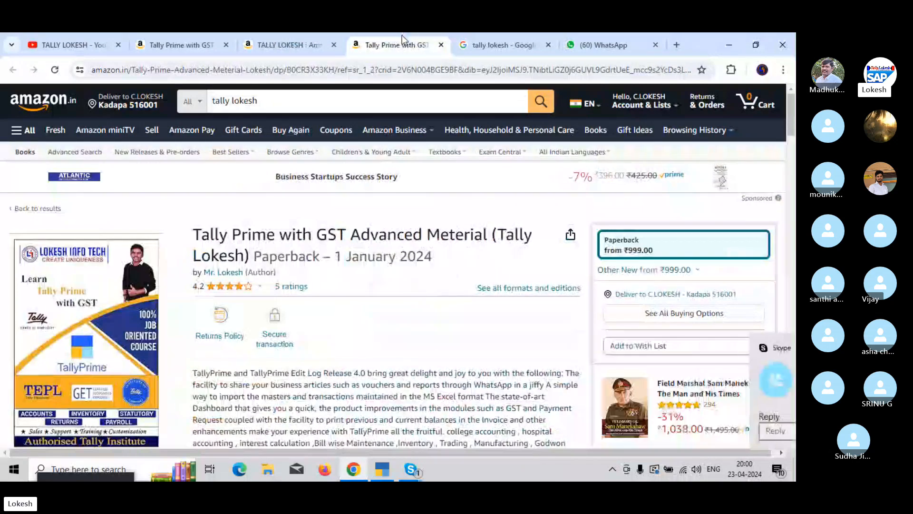
left_click(294, 46)
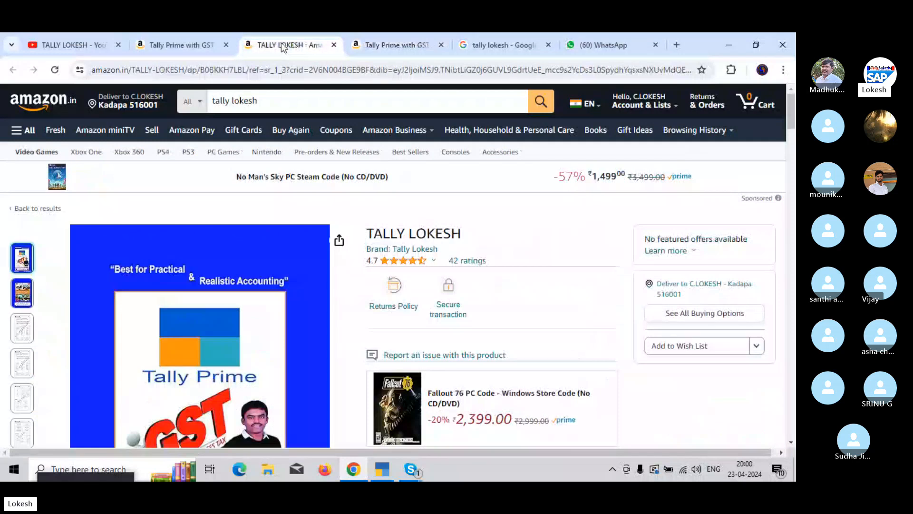
left_click(182, 46)
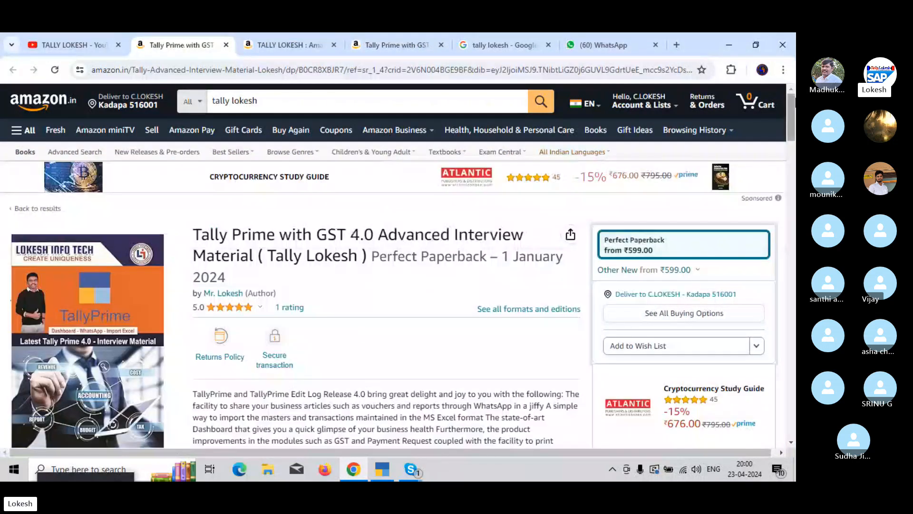
scroll(398, 265, "down", 2)
left_click_drag(795, 128, 792, 93)
- Browse through the Google image results for "tally lokesh", examining the training posters, materials and video thumbnails
left_click(504, 45)
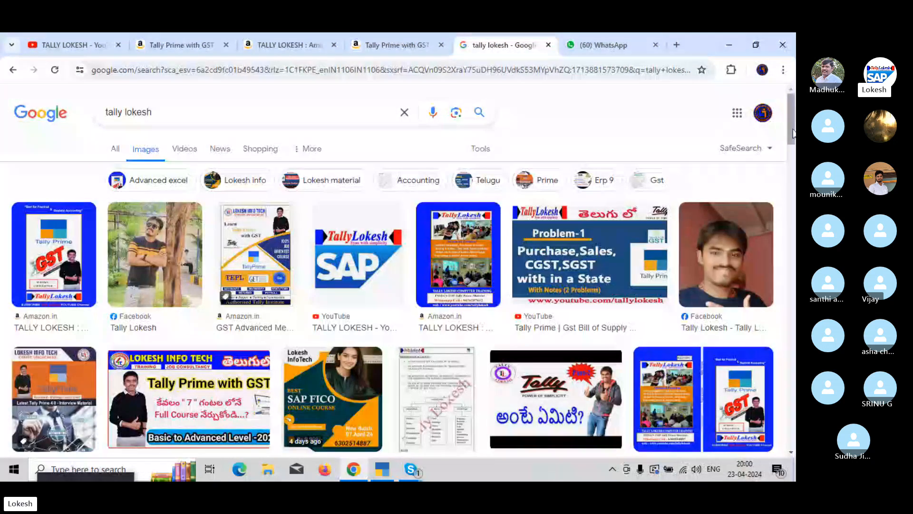
left_click_drag(792, 128, 795, 149)
scroll(403, 285, "down", 4)
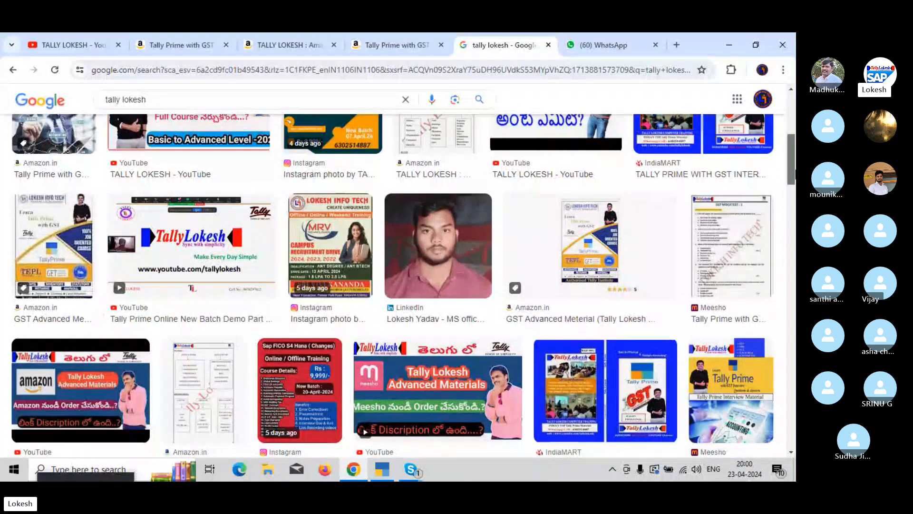
scroll(403, 286, "down", 3)
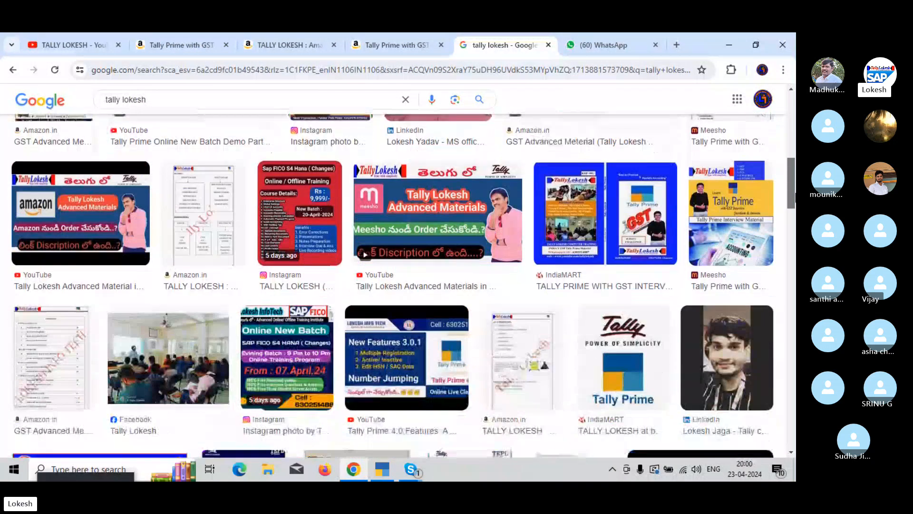
scroll(402, 285, "down", 3)
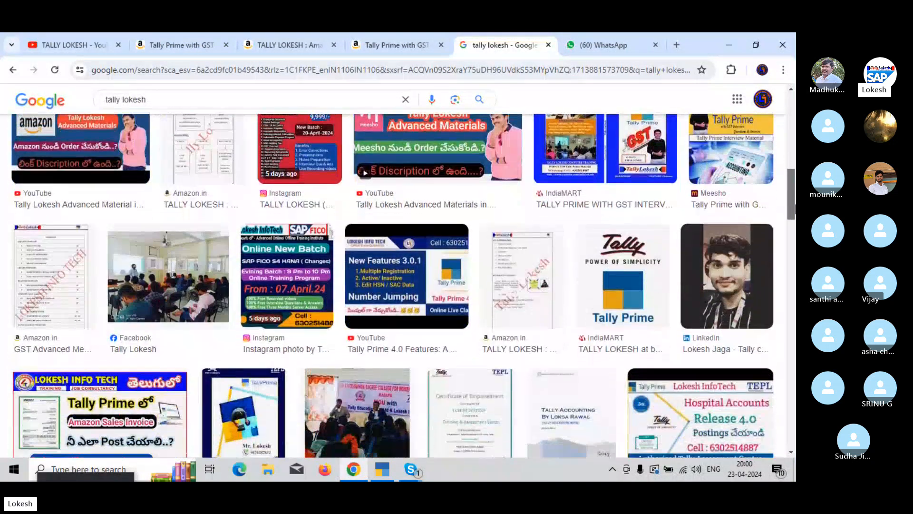
scroll(403, 285, "down", 1)
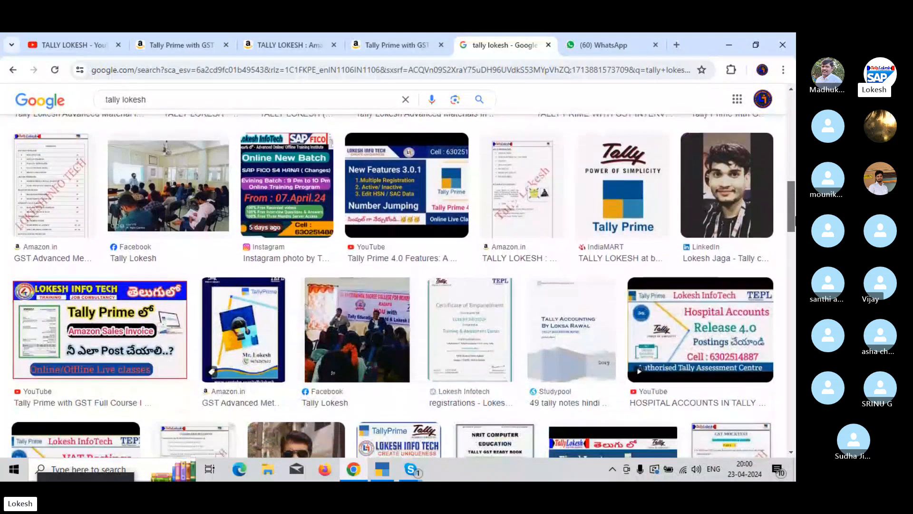
scroll(403, 285, "down", 2)
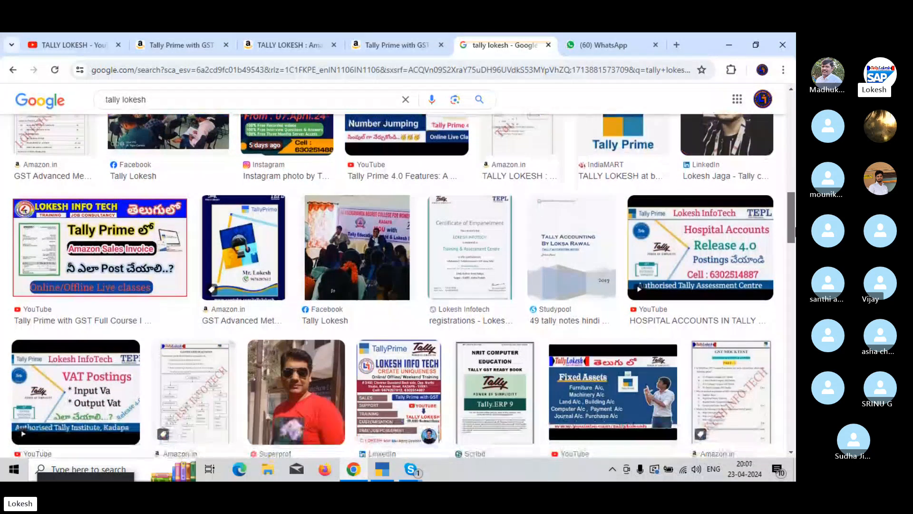
scroll(403, 285, "down", 2)
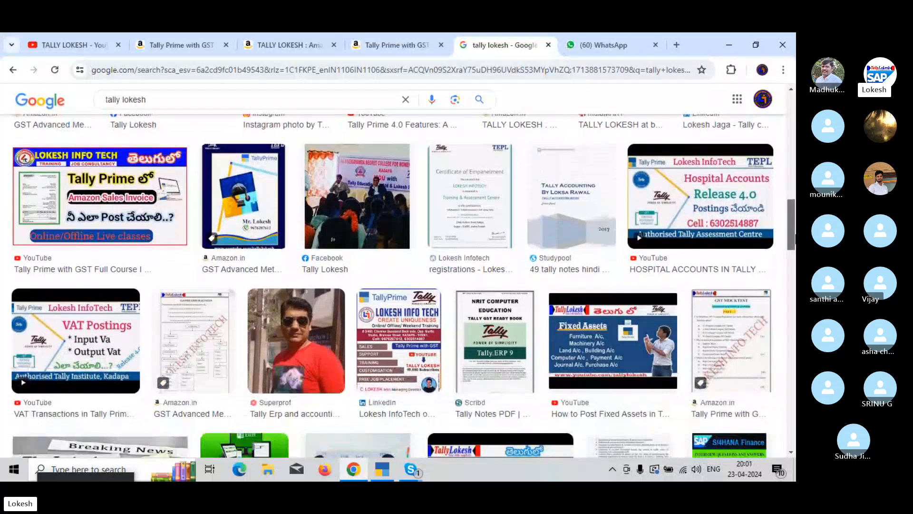
scroll(402, 286, "down", 4)
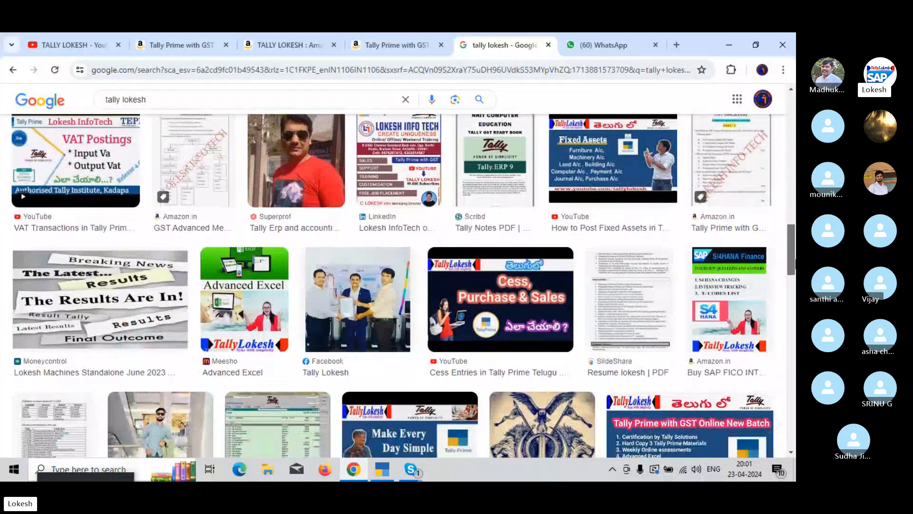
scroll(403, 285, "down", 1)
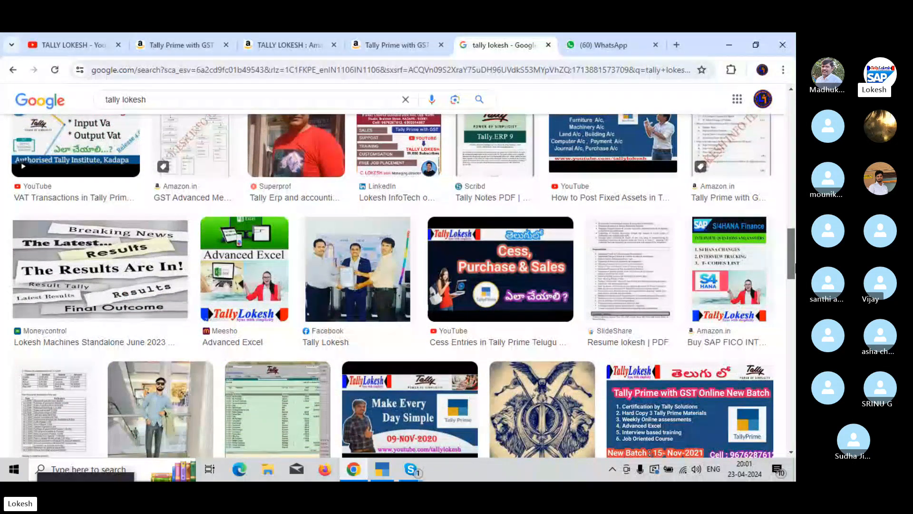
scroll(403, 285, "down", 3)
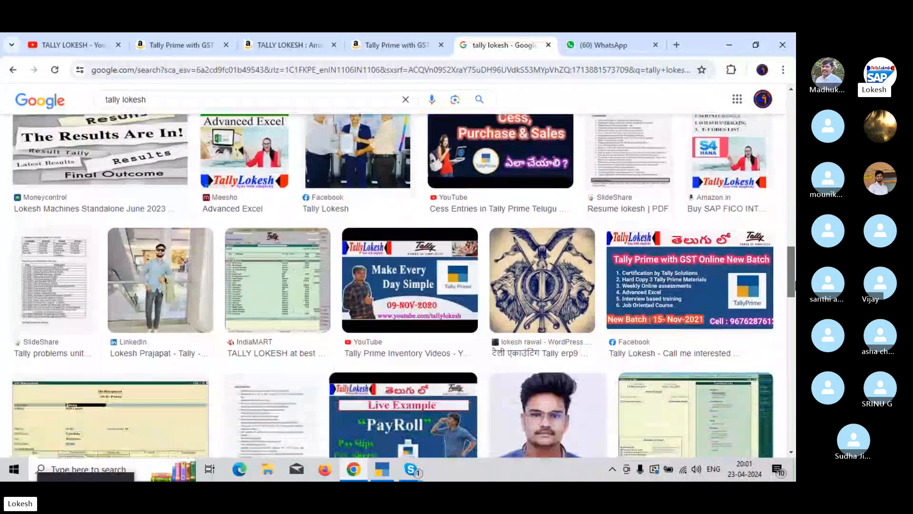
scroll(403, 285, "down", 2)
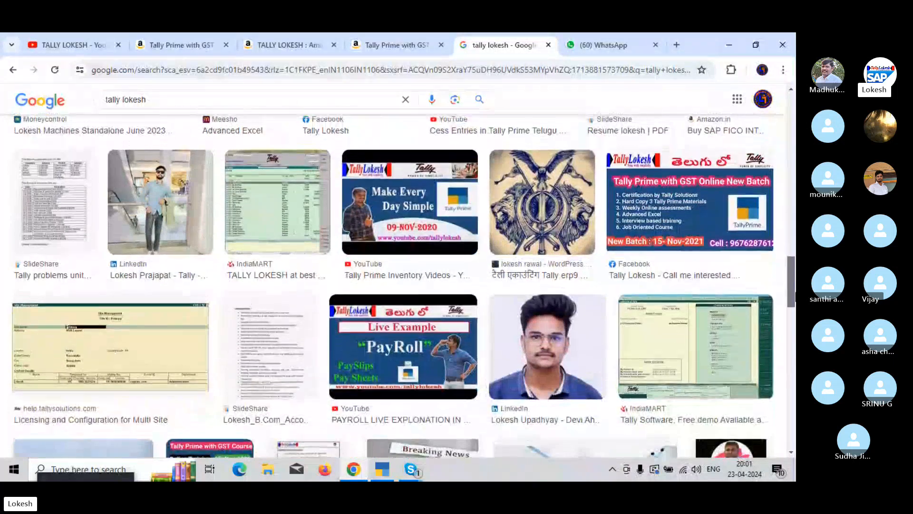
- Look back over the Google image results for "tally lokesh", returning to the first results
left_click_drag(795, 297, 795, 297)
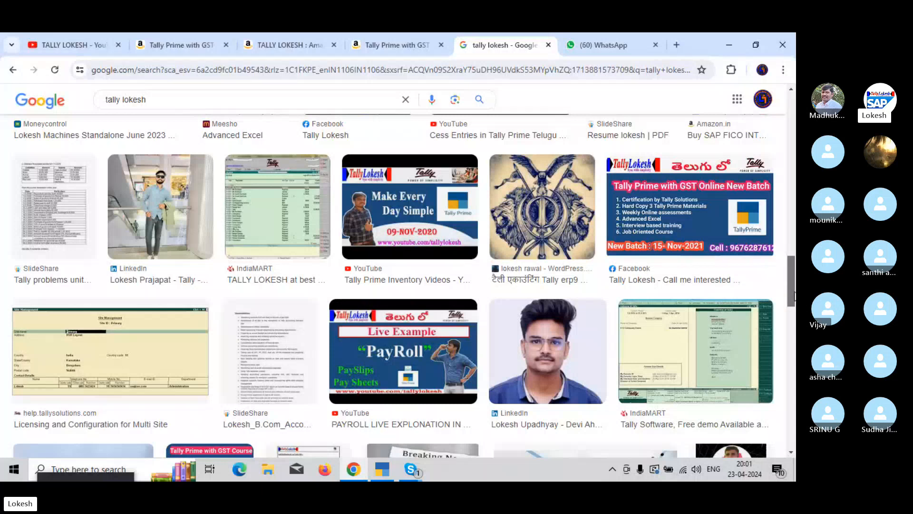
left_click_drag(793, 296, 786, 199)
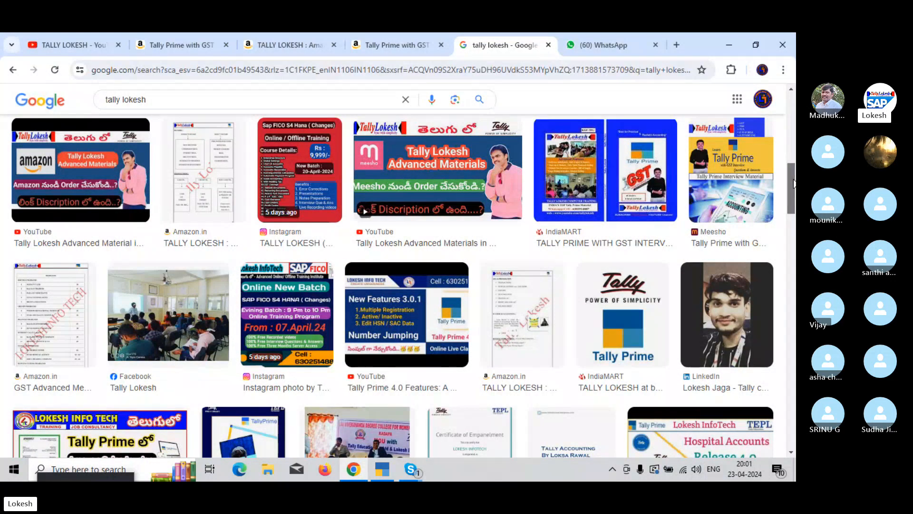
left_click_drag(793, 183, 793, 110)
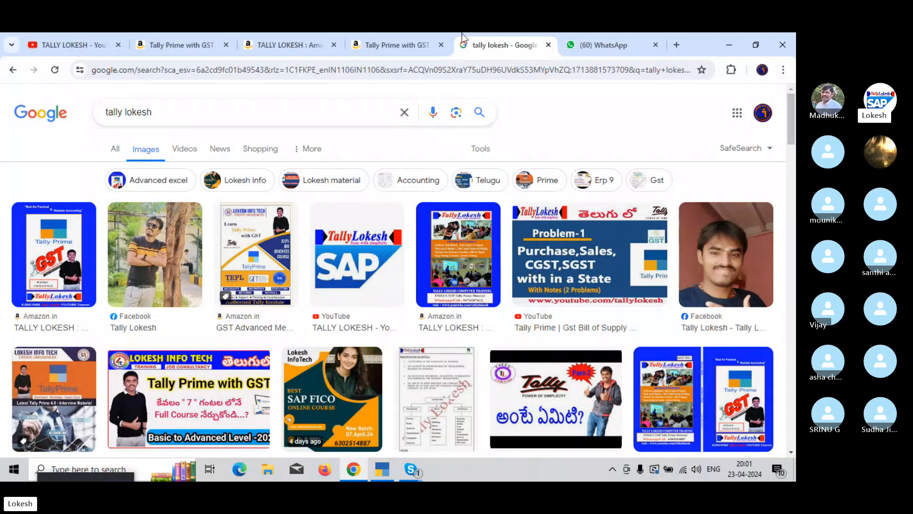
- Glance over the open Amazon product pages and review the TALLY LOKESH YouTube channel's banner and latest videos
left_click(388, 44)
left_click(298, 44)
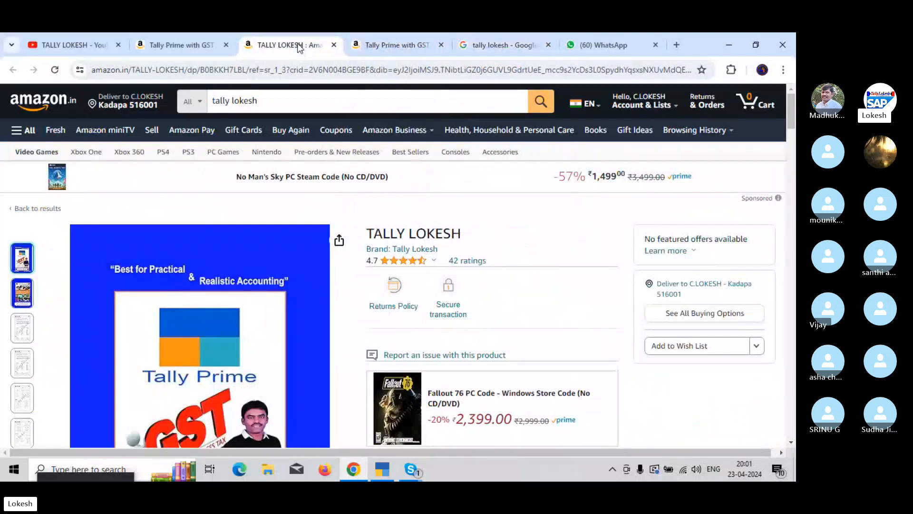
left_click(195, 39)
left_click(81, 38)
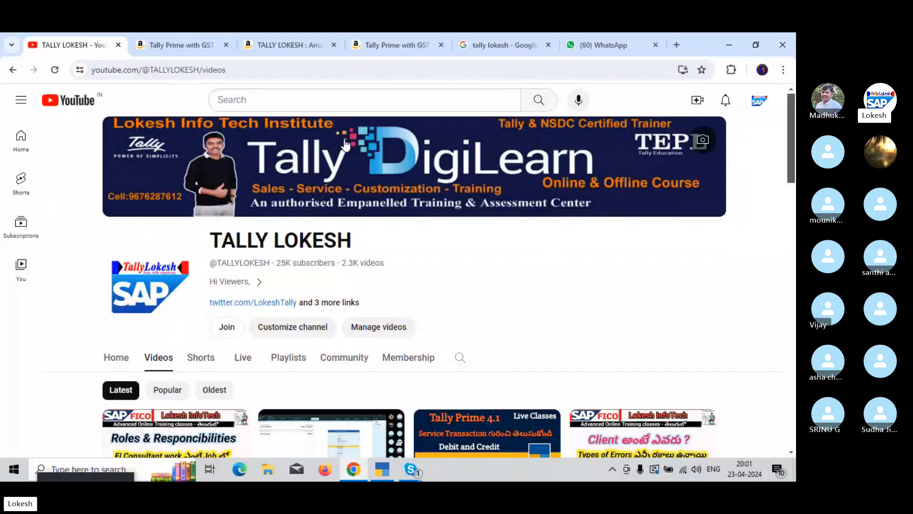
left_click_drag(793, 132, 794, 160)
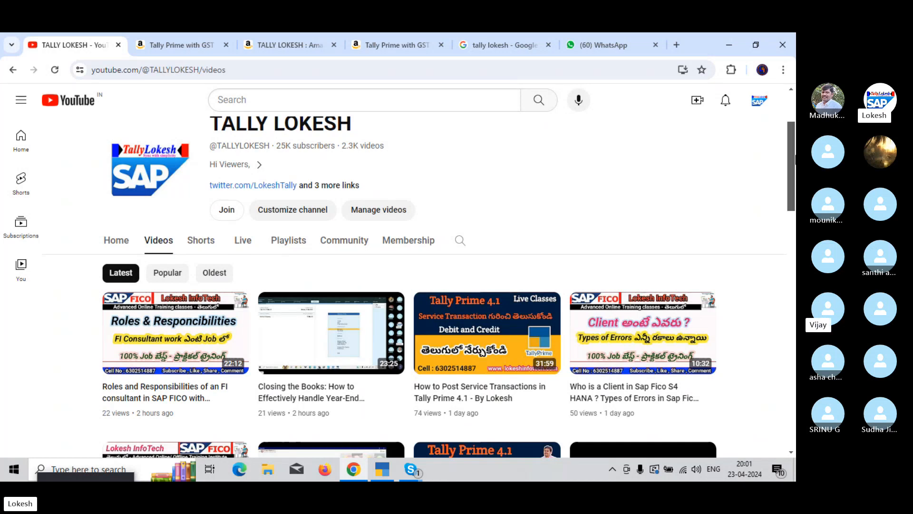
scroll(409, 238, "up", 3)
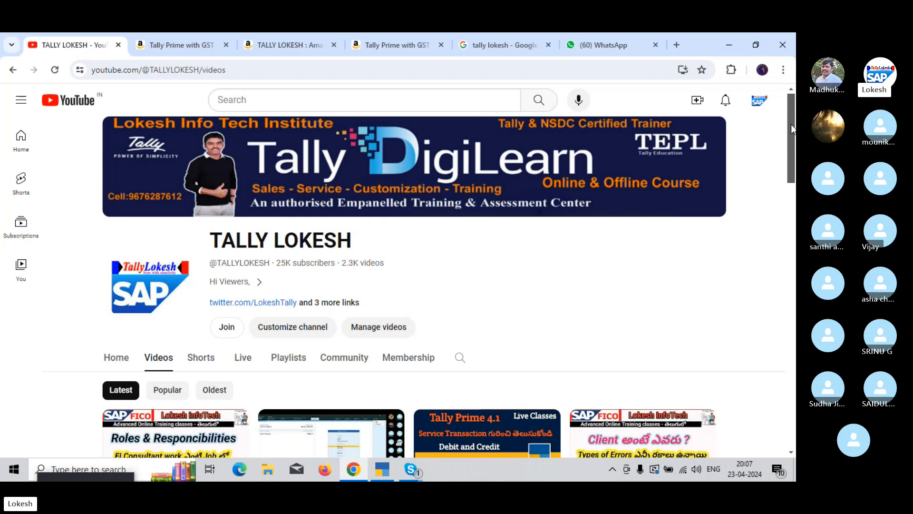
- Switch to TallyPrime and open the form for creating a new company
left_click(385, 471)
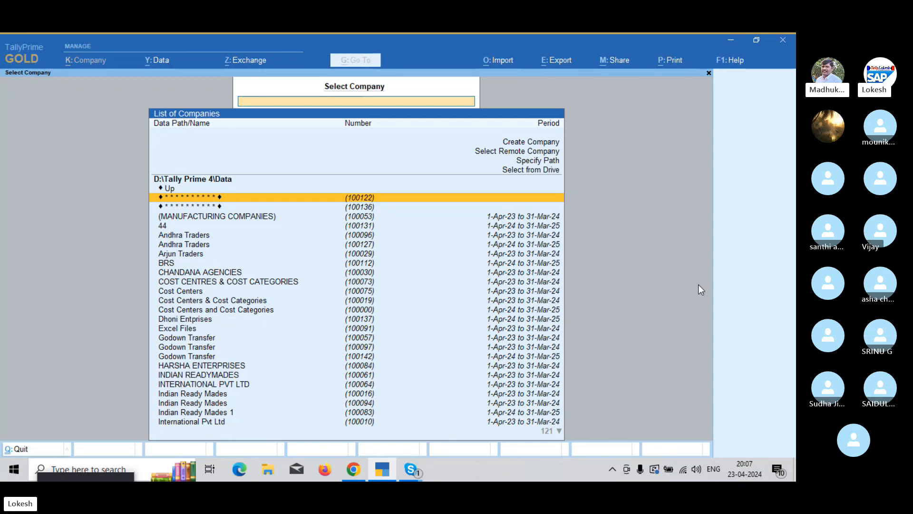
key("Up")
key("Up")
key("Up")
key("Up")
key("Up")
key("Up")
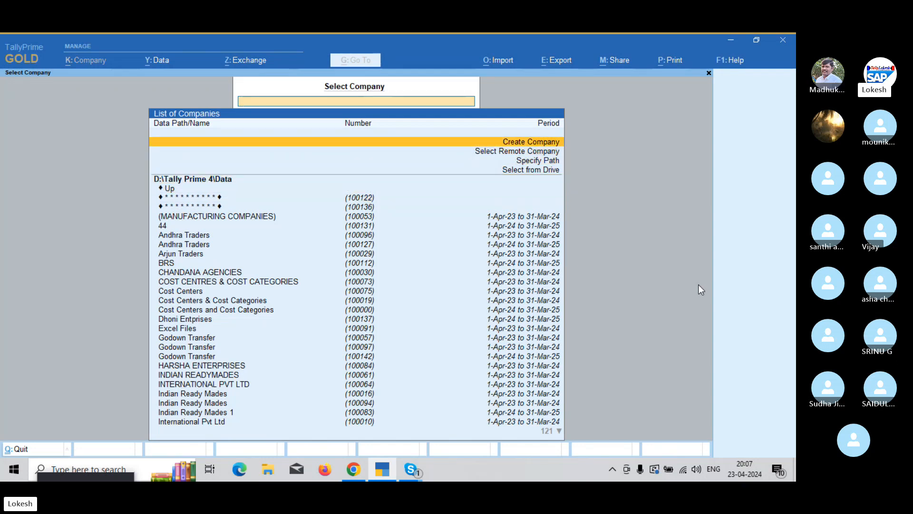
key("Return")
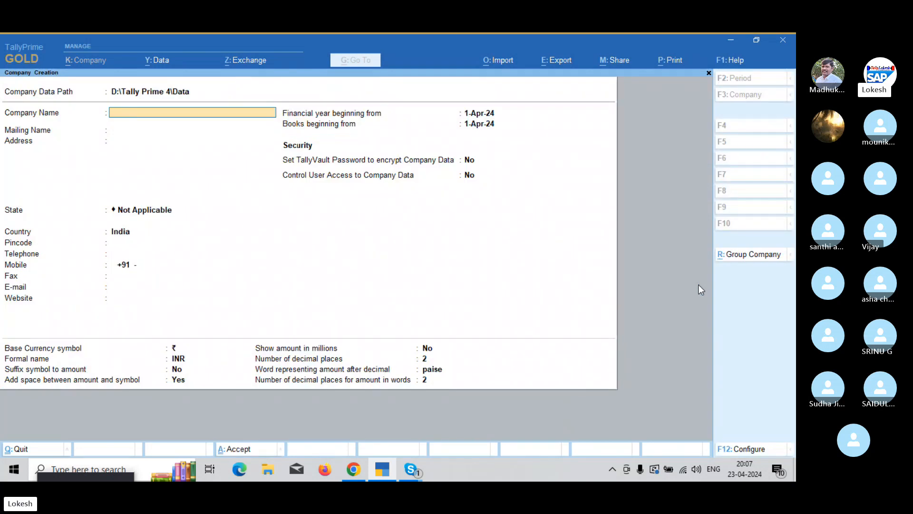
type("Nat")
key("BackSpace")
key("BackSpace")
key("BackSpace")
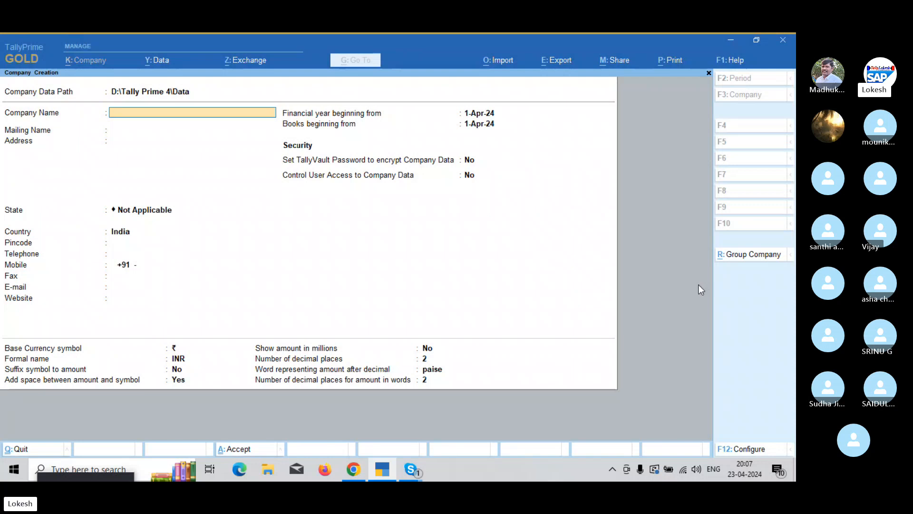
- Create the company Indian Ready Mades with Andhra Pradesh as its state, keeping the remaining company details at their defaults
type("Indian Rea")
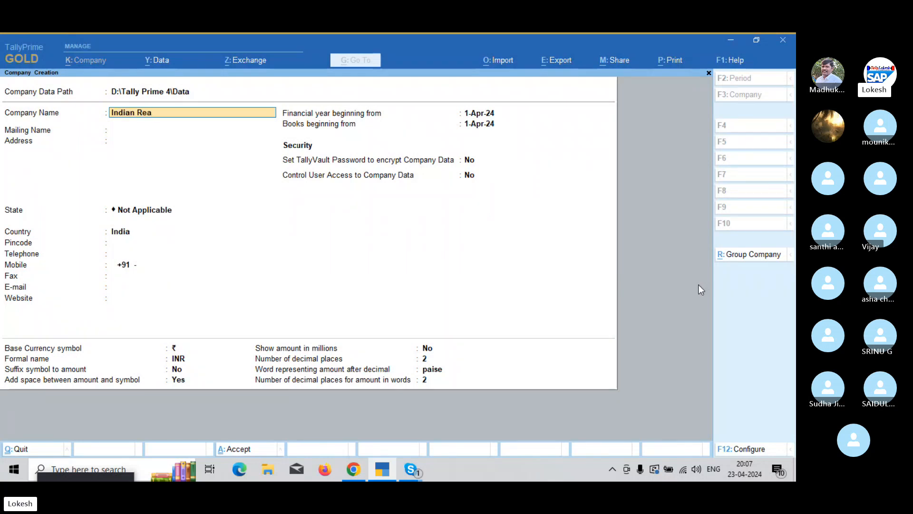
type("dy Mades")
key("Return")
key("Return")
key("Return")
key("Down")
key("Down")
key("Return")
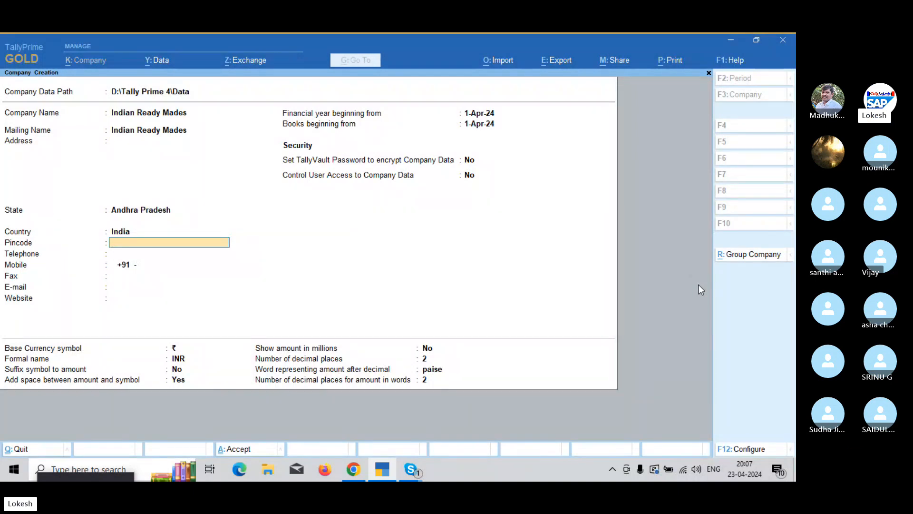
key("ctrl")
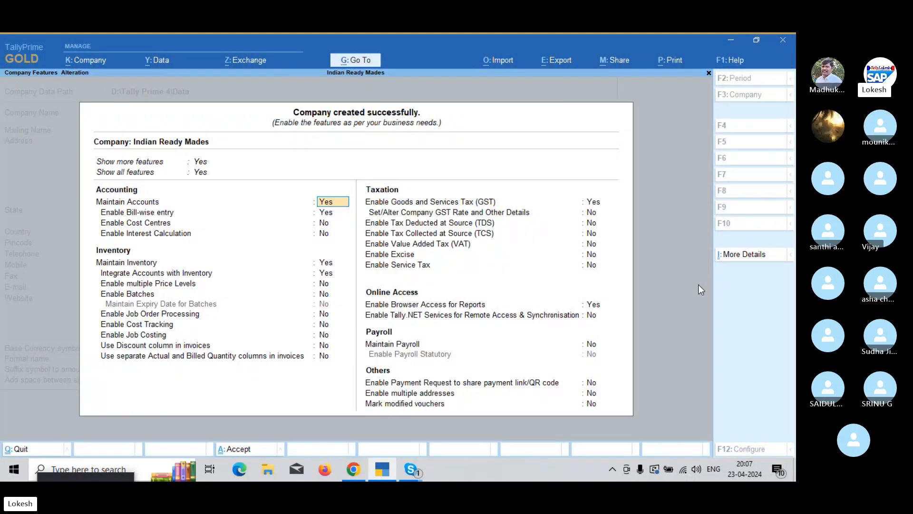
- Keep the company's accounting and inventory features at their defaults and disable Goods and Services Tax (GST)
key("Return")
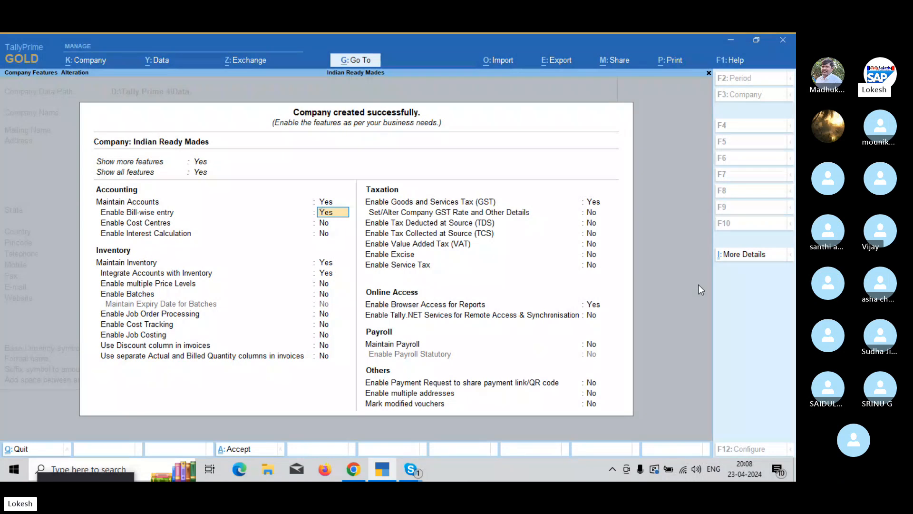
key("n")
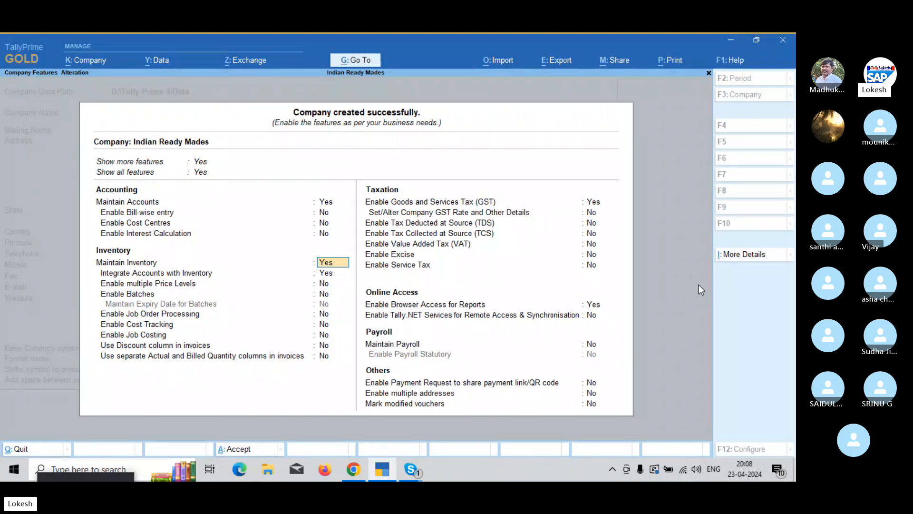
key("Return")
key("Return")
key("Return")
key("Return")
key("Return")
key("Return")
key("Return")
key("Return")
key("Return")
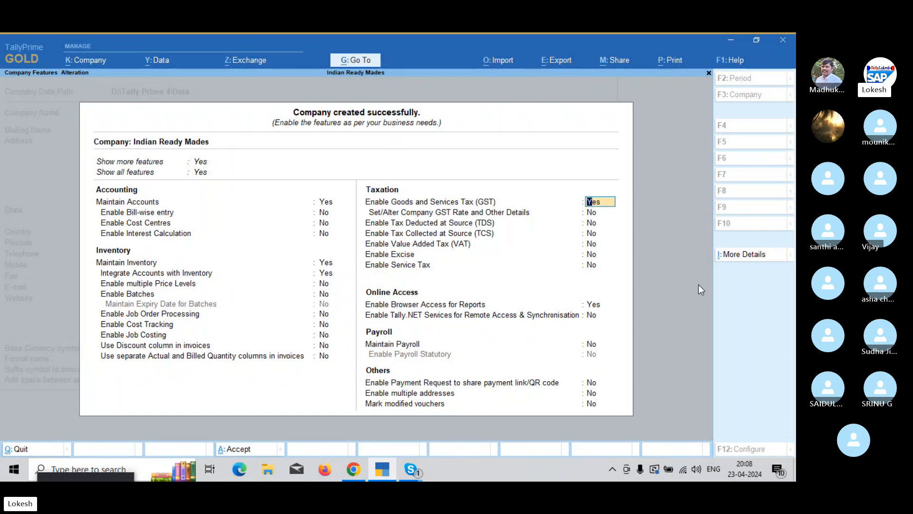
key("n")
key("Return")
key("Return")
key("Return")
key("Return")
key("Return")
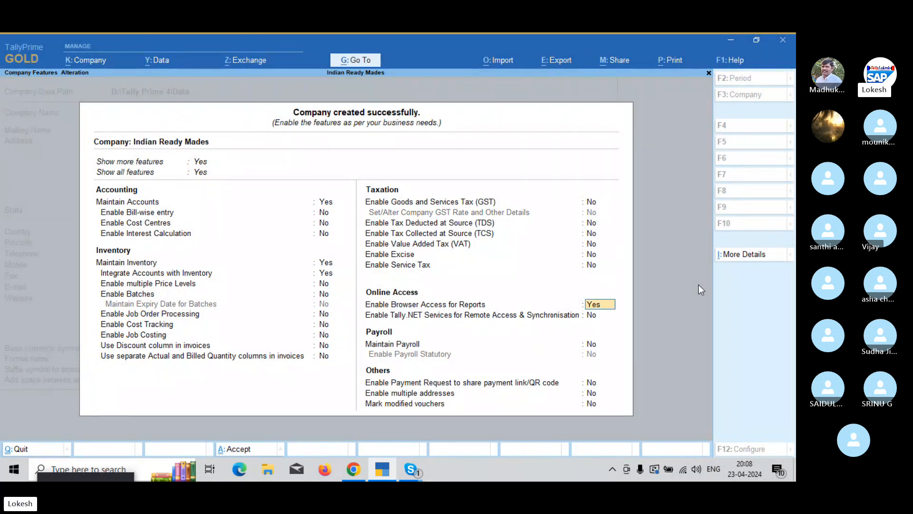
- Disable browser access for reports and accept the feature settings for Indian Ready Mades
key("n")
key("Return")
key("Return")
key("Return")
key("Return")
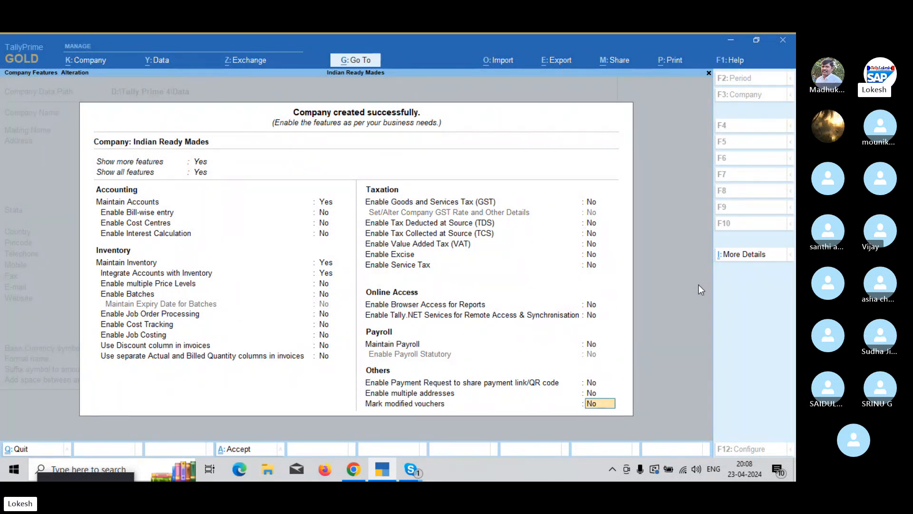
key("Return")
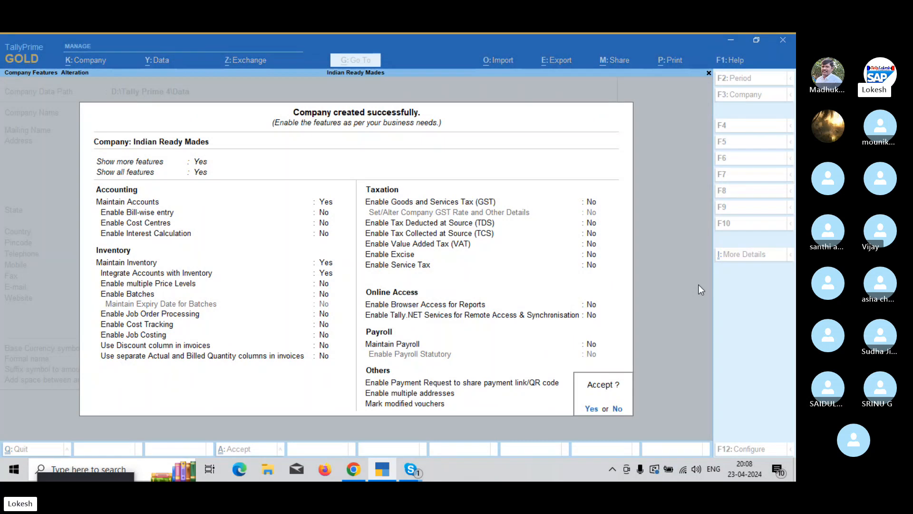
key("y")
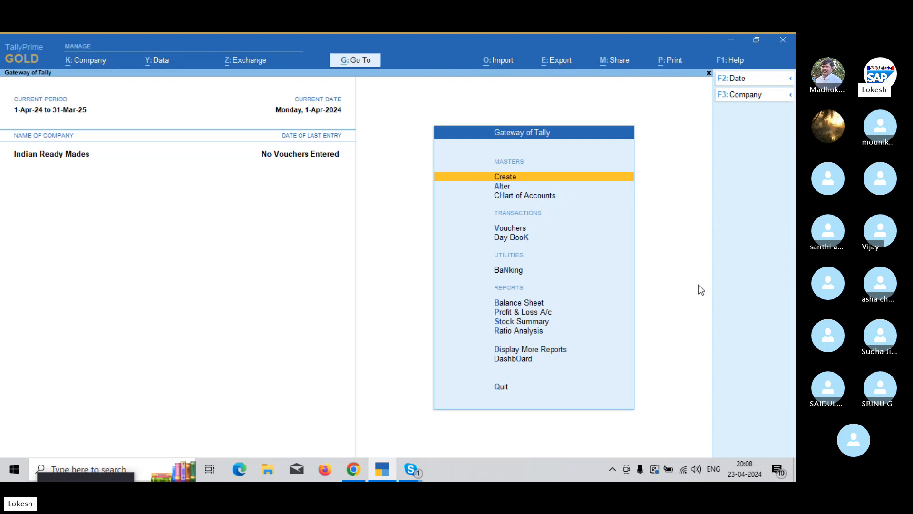
- Create a ledger named Capital under Capital Account, keeping the default mailing, banking and tax details
key("Return")
key("Down")
key("Return")
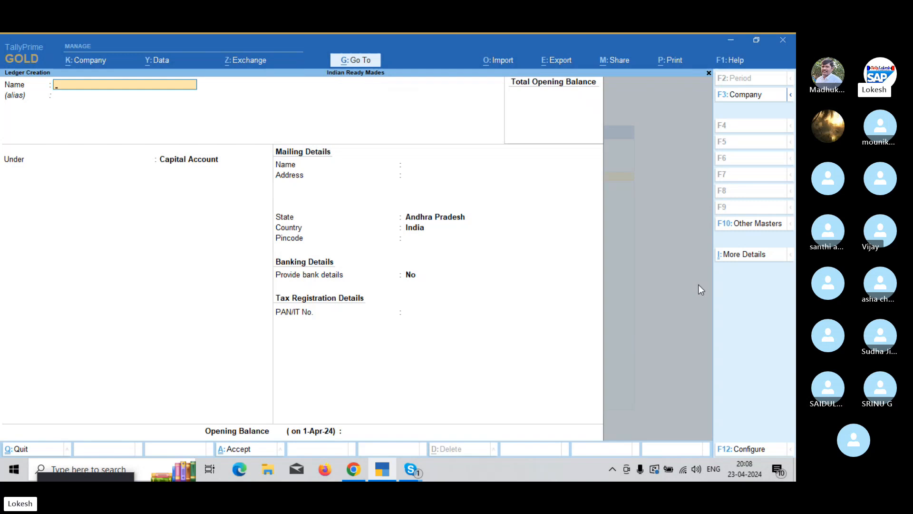
type("Capital")
key("Return")
key("Return")
key("Return")
key("Return")
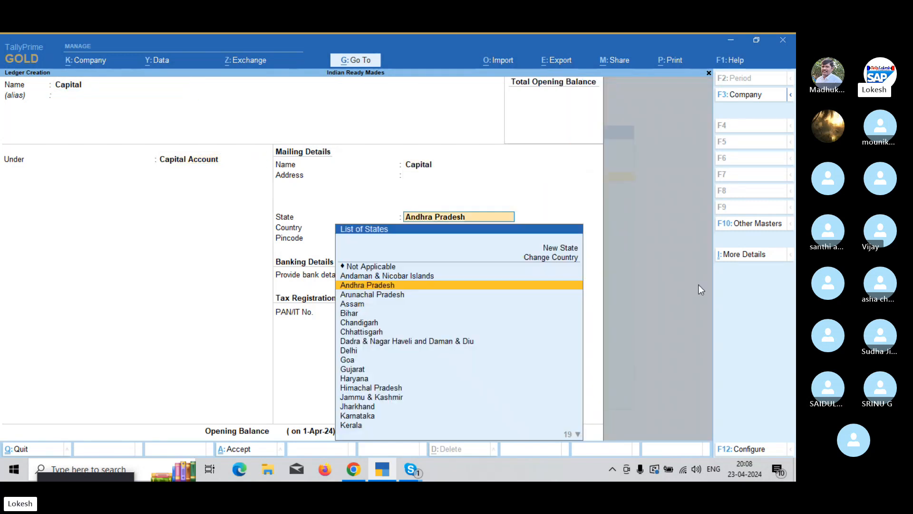
key("Return")
key("Return")
key("Return")
key("Return")
key("Return")
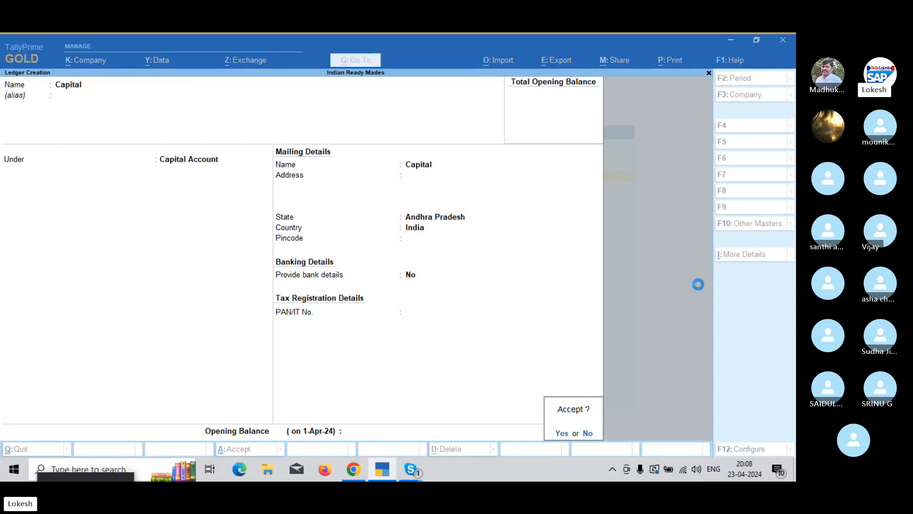
key("Return")
- Create a ledger named Purchase under Purchase Accounts, with the remaining details left at their defaults
type("Pu")
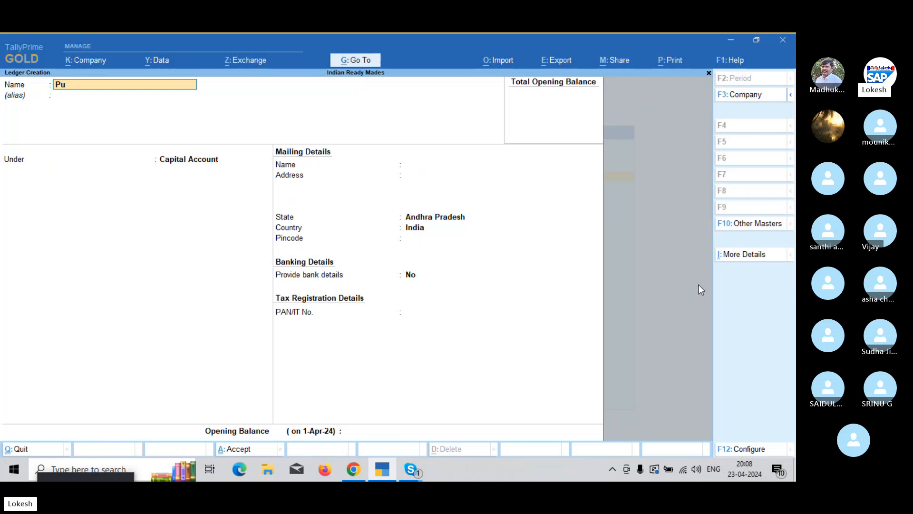
type("rchase")
key("Return")
type("Pu")
key("Return")
key("Return")
key("Return")
key("Return")
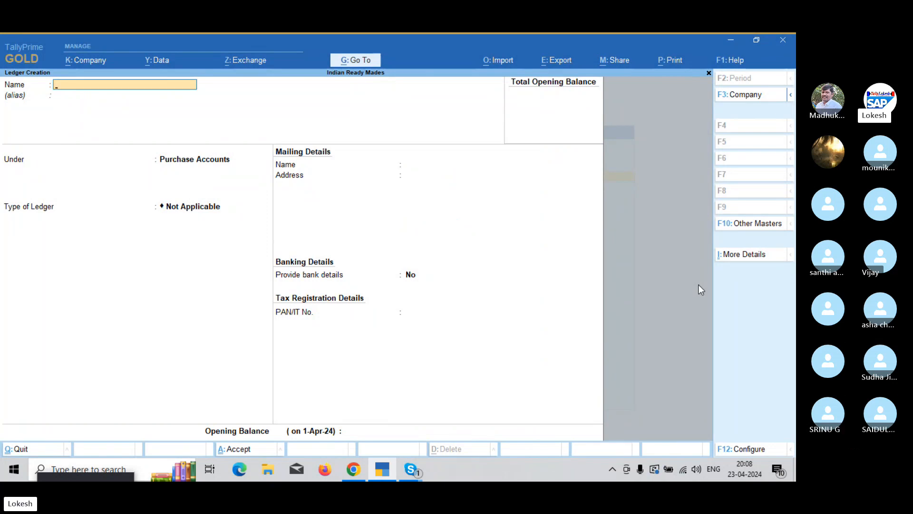
- Create a ledger named Indian Garments under Sundry Creditors, keeping Andhra Pradesh as the state and no bank details
type("Indian Garments")
key("Return")
key("Return")
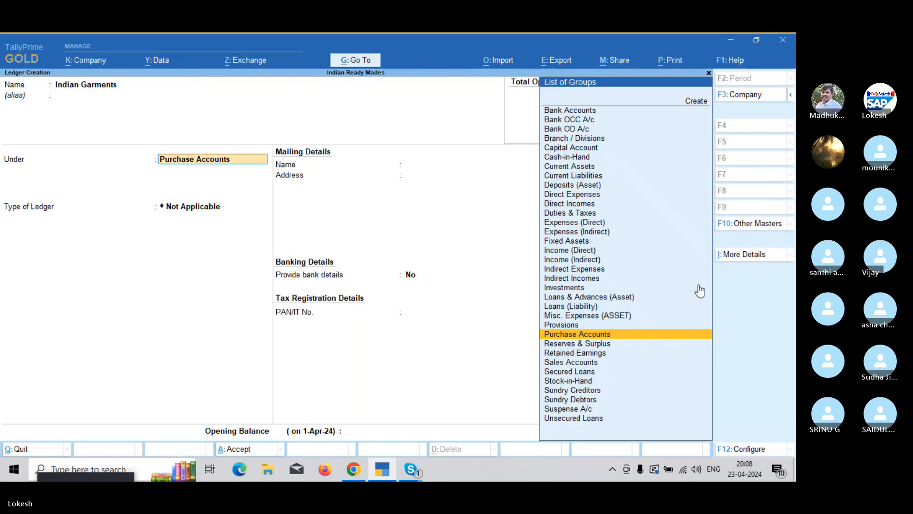
type("Sundry")
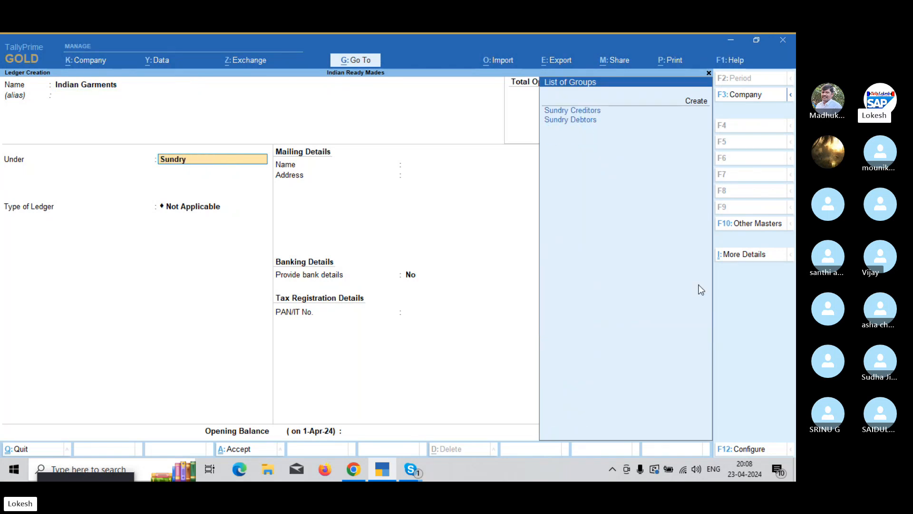
key("Return")
key("Return")
key("Return")
key("Return")
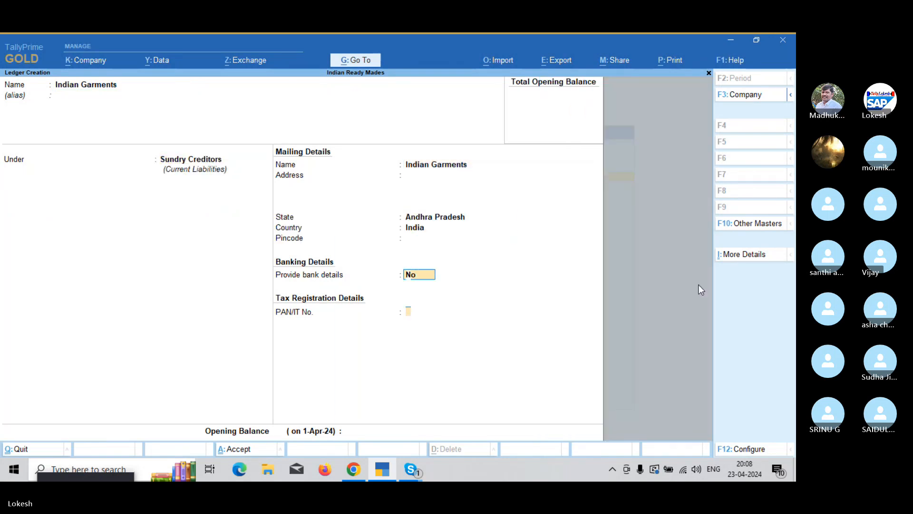
key("Return")
key("Return")
key("Return")
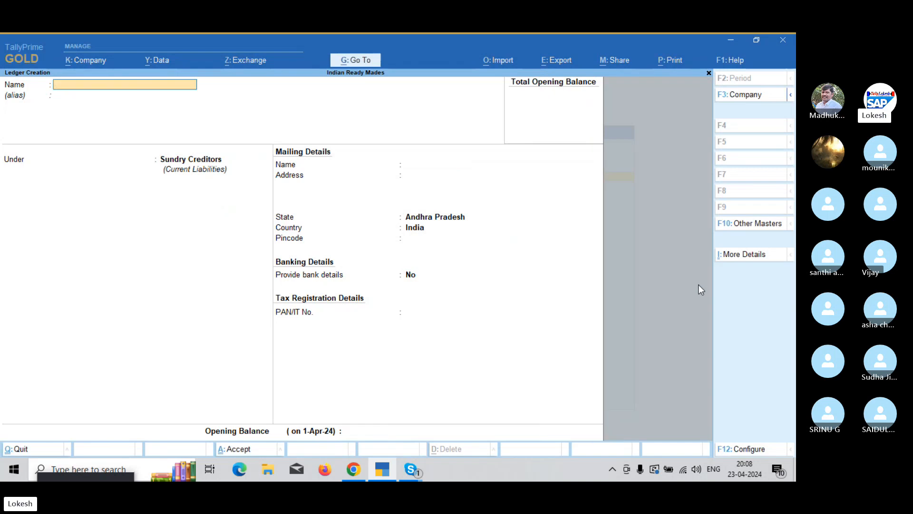
- Create a ledger named Galaxy Pvt Ltd under Sundry Creditors, with the remaining details left at their defaults
type("Gala")
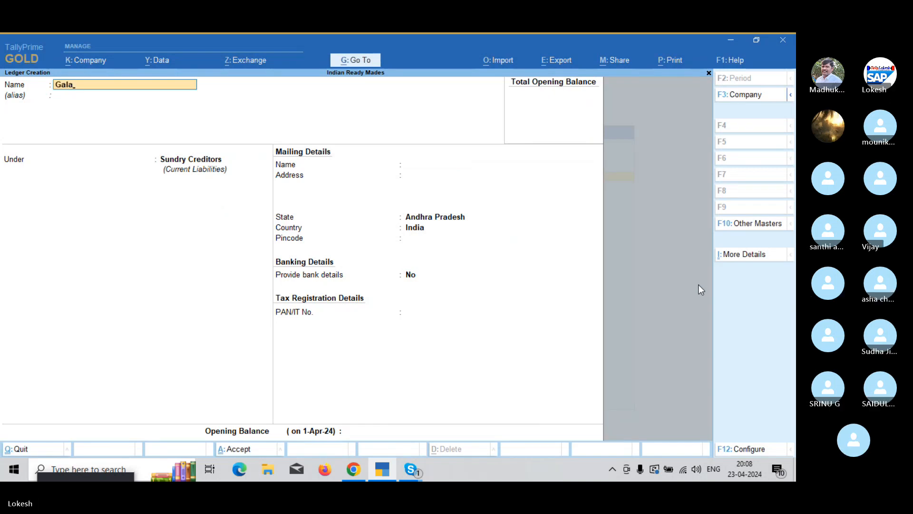
type("xy Pvt Ltd")
key("Return")
key("Return")
key("Return")
key("Return")
key("Return")
key("Return")
key("Return")
key("Return")
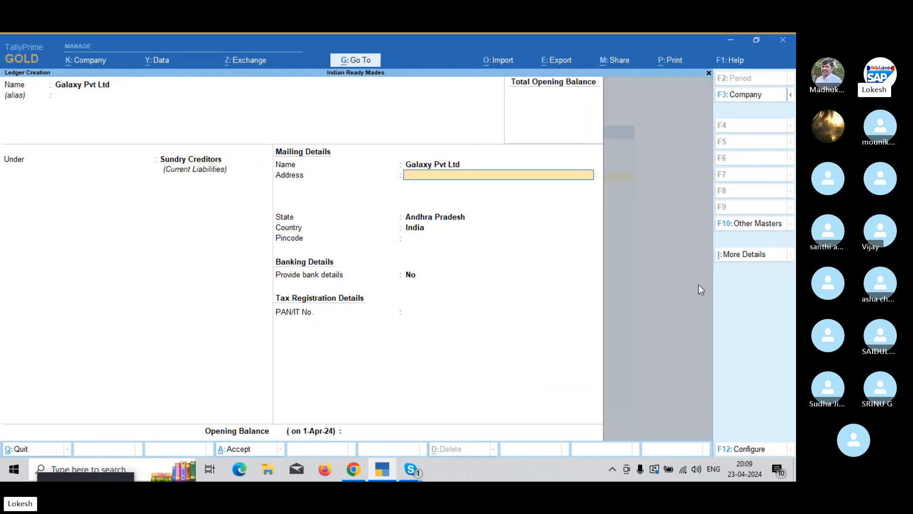
key("Return")
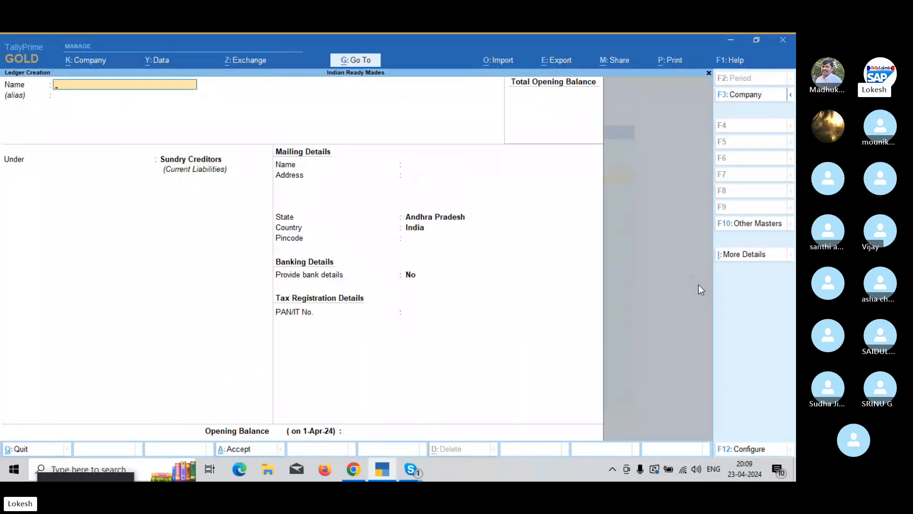
- Create a ledger named Niraja Traders under Sundry Creditors, keeping Andhra Pradesh as the state and no bank details
type("Niraj")
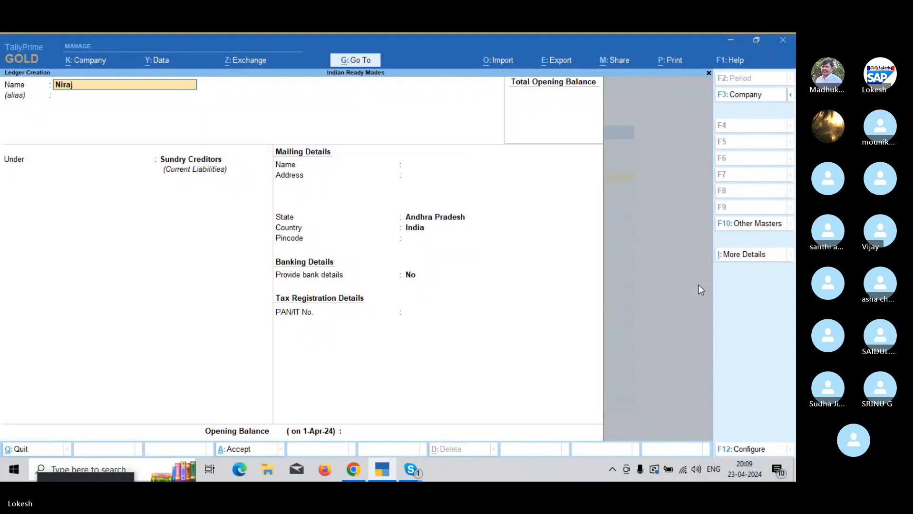
type("a traders")
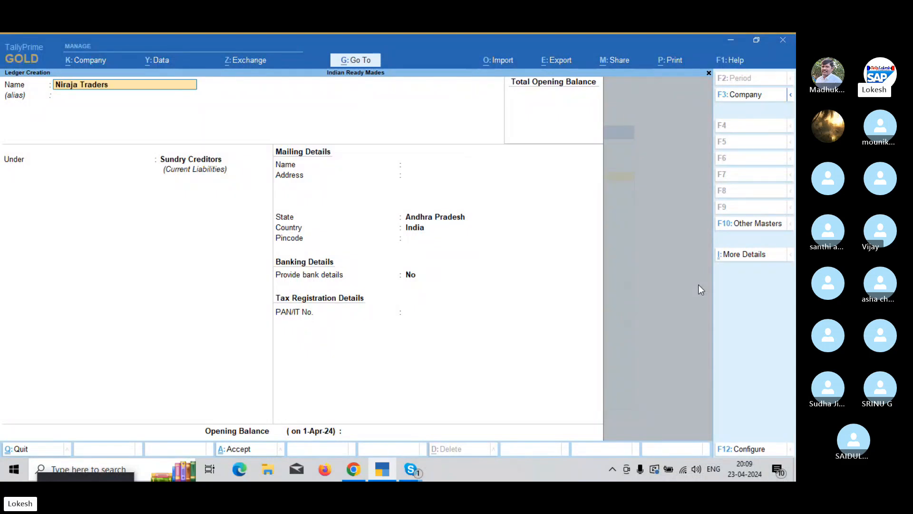
key("Return")
key("Return")
key("Return")
key("Return")
key("Return")
key("Return")
key("Return")
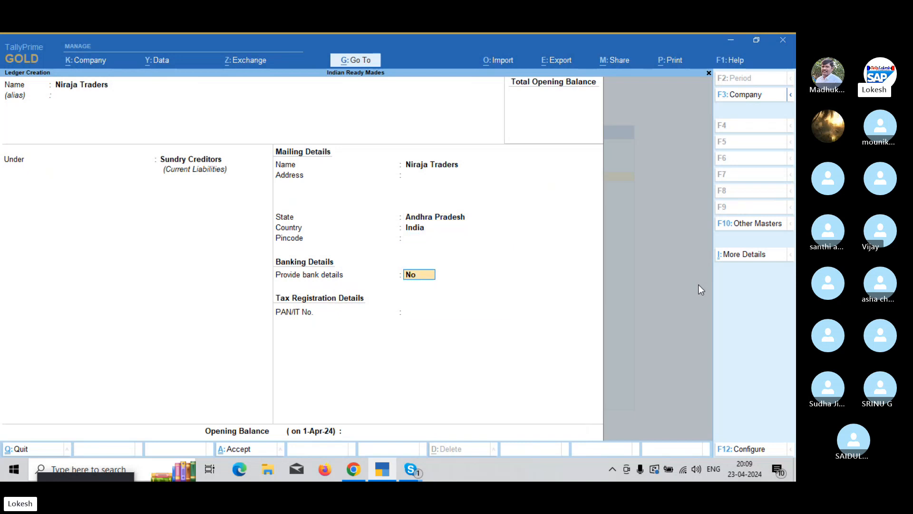
key("Return")
key("Return")
key("Return")
key("Return")
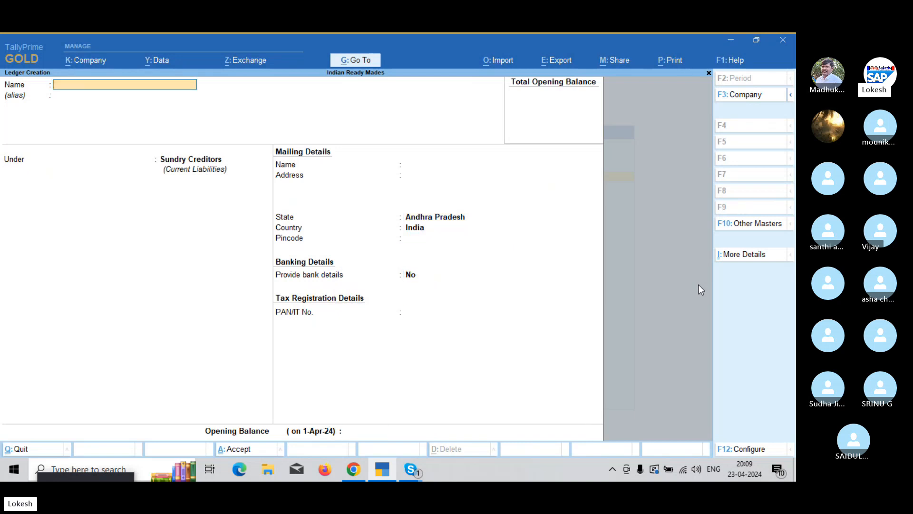
- Create a ledger named Wages under Direct Expenses, with the type of ledger left as Not Applicable
type("Wages")
key("Return")
type("Dir")
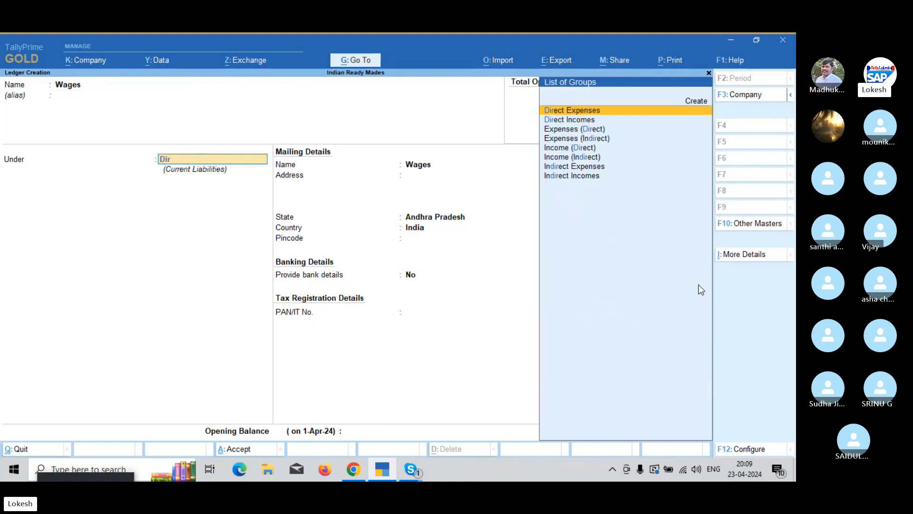
key("Return")
key("Return")
key("Return")
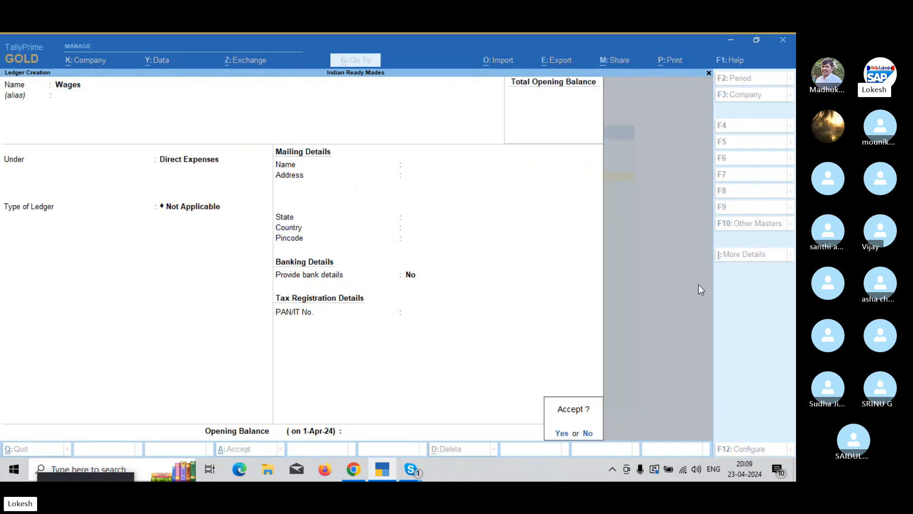
key("Return")
- Create a ledger named Other Misc Exp under Direct Expenses, with the remaining details left at their defaults
type("O")
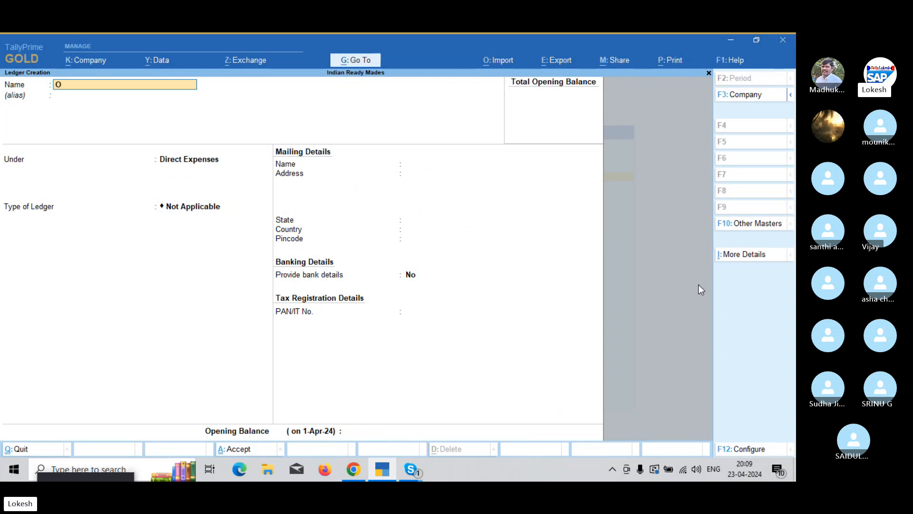
type("ther Misc Exp")
key("Return")
key("Return")
key("Return")
key("Return")
key("Return")
key("Return")
key("Return")
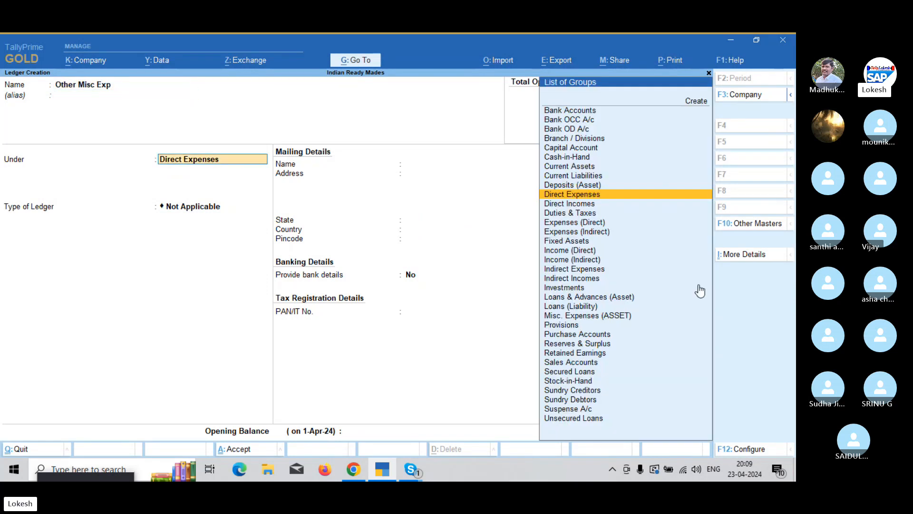
- Create a ledger named Sales under Sales Accounts, with the remaining details left at their defaults
type("Sales")
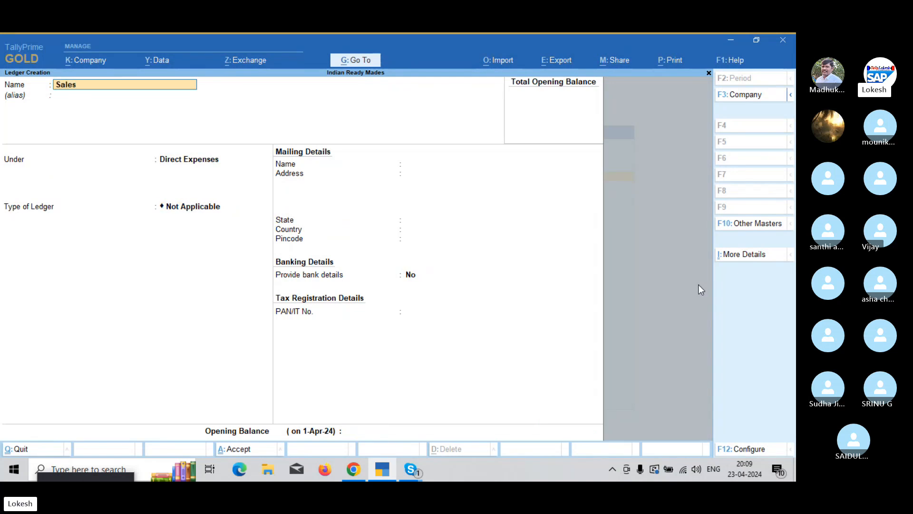
key("Return")
key("Return")
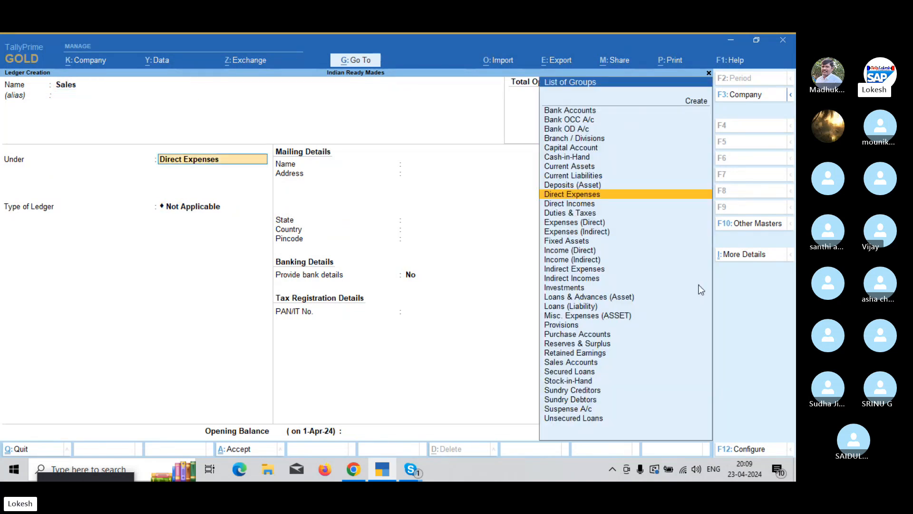
type("Sa")
key("Return")
key("Return")
key("Return")
key("Return")
- Create a ledger named Kishore Cloth Center under Sundry Debtors with default details, and leave ledger creation
type("Ki")
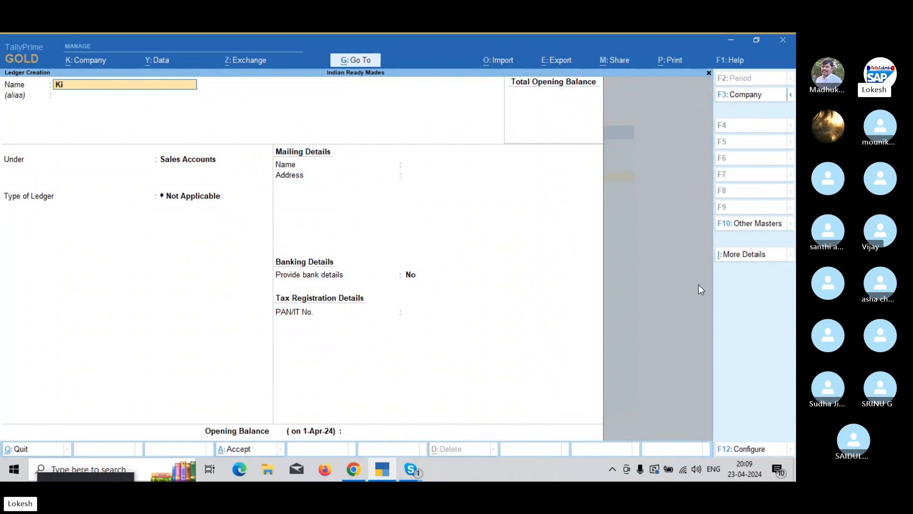
type("shore Cl")
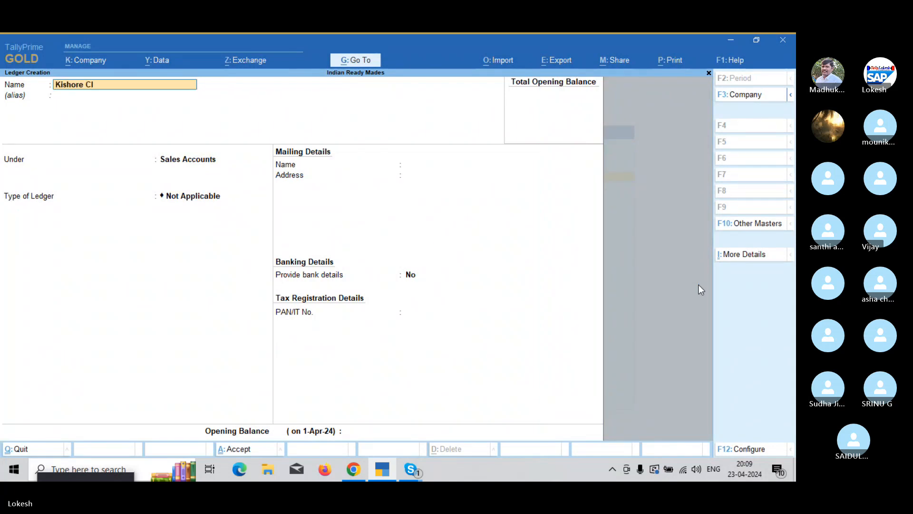
type("oth center")
key("Return")
key("Return")
type("Sun")
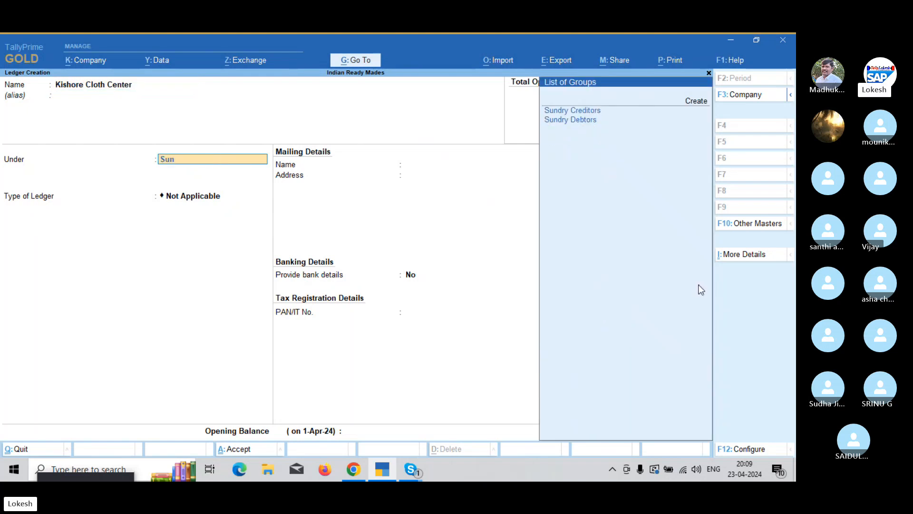
key("Down")
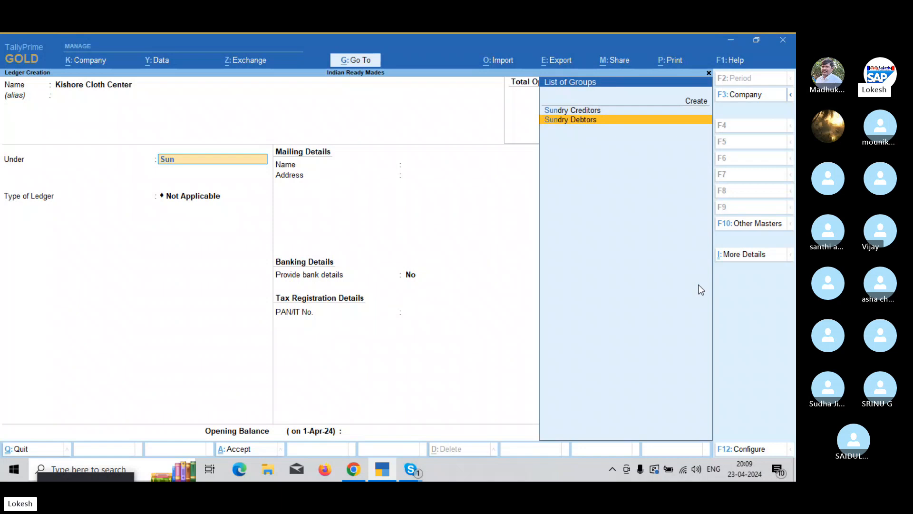
key("Return")
key("ctrl+a")
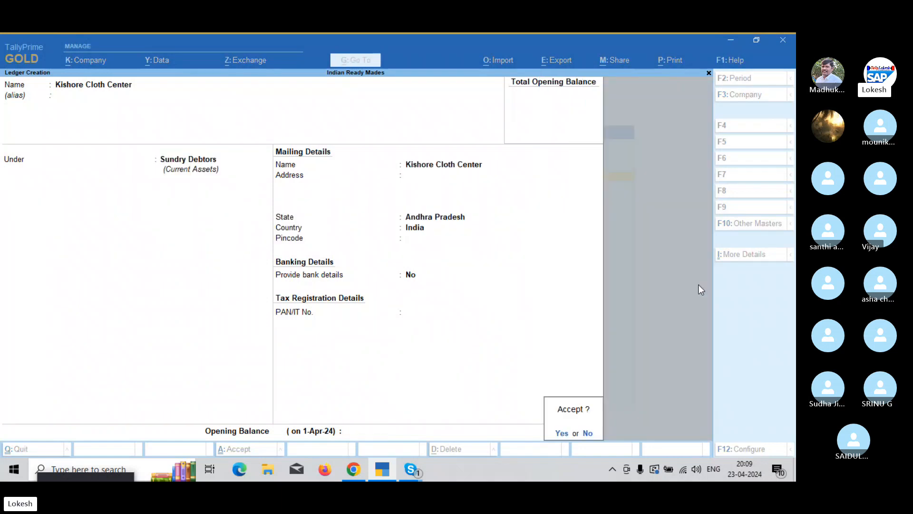
key("Return")
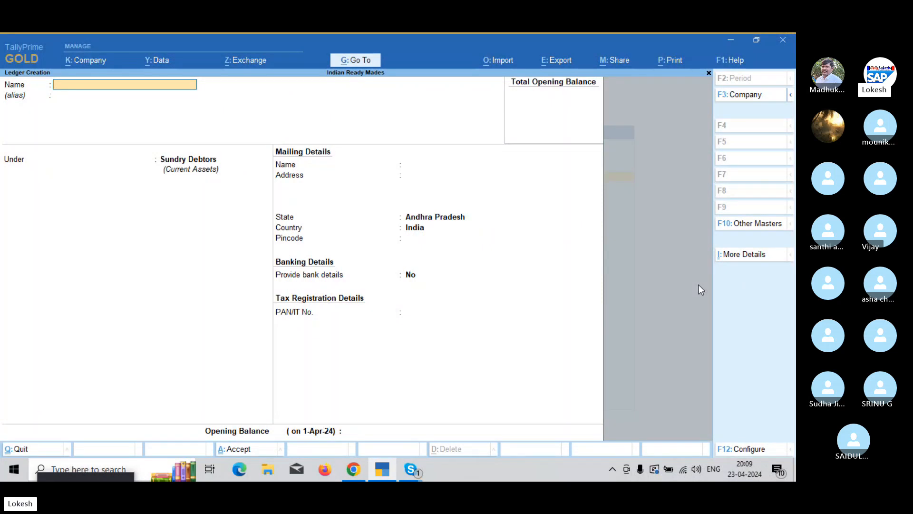
key("Escape")
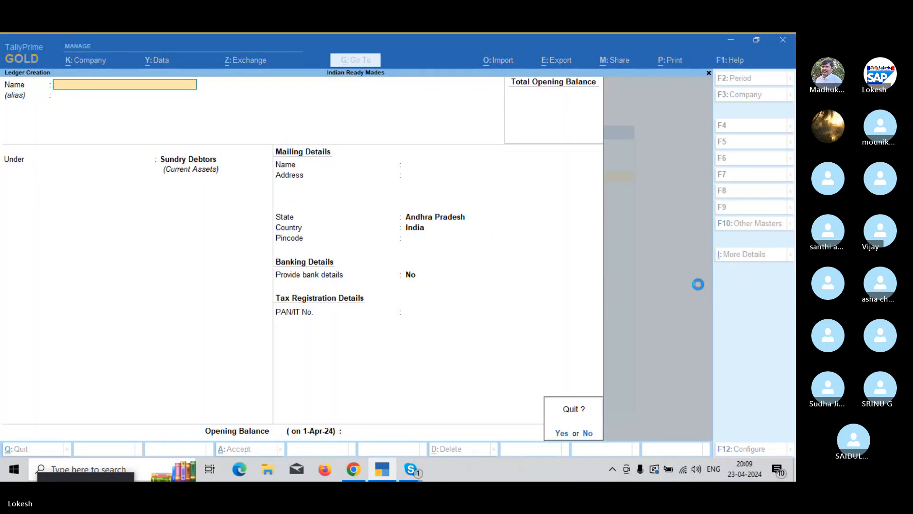
key("Return")
- Create a simple unit of measure with the symbol mt, formal name Meters and 0 decimal places
key("Down")
key("Down")
key("Down")
key("Down")
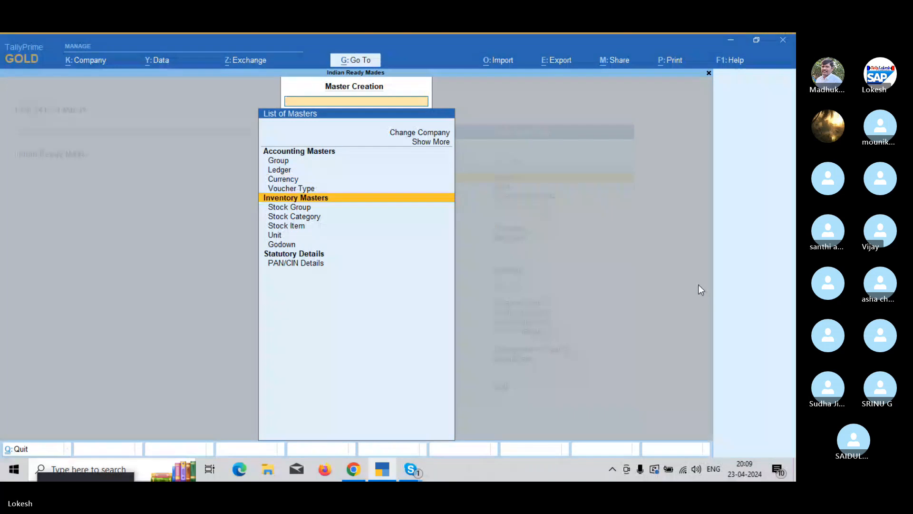
key("Down")
key("Down")
key("Return")
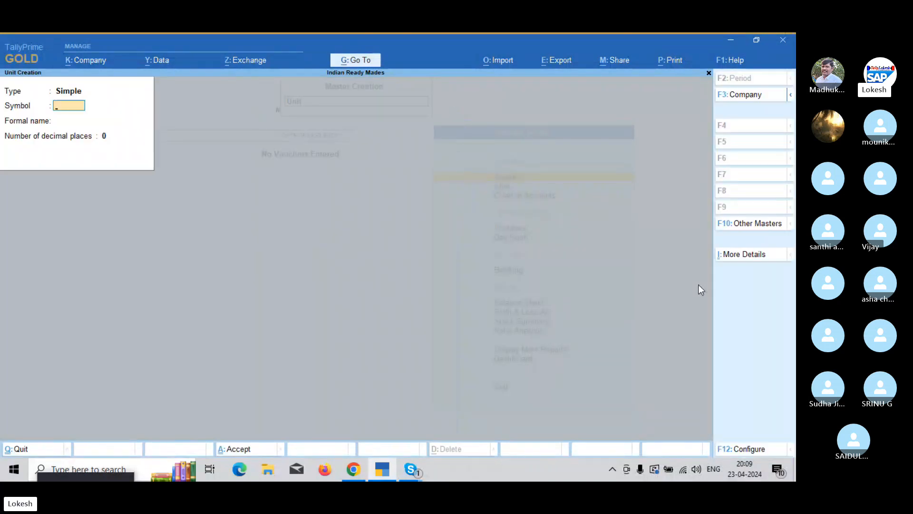
type("mt")
key("Return")
type("Met")
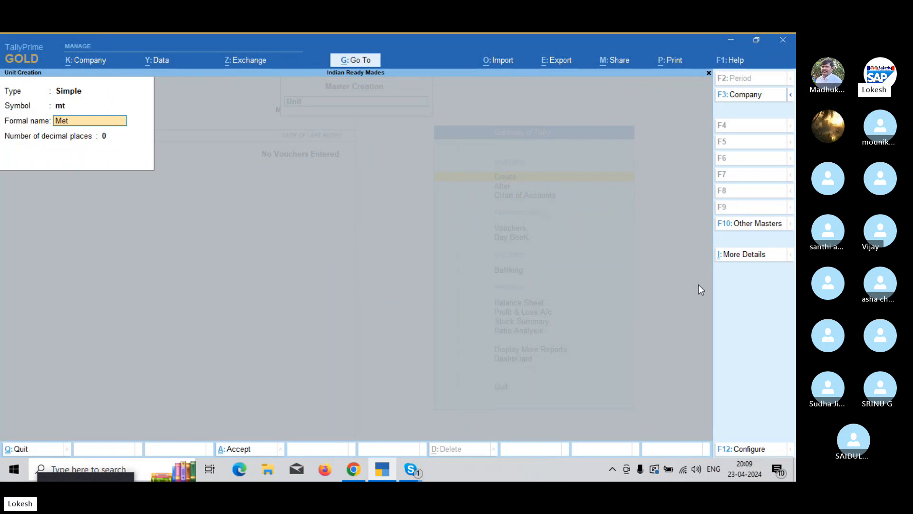
type("ers")
key("Return")
key("Return")
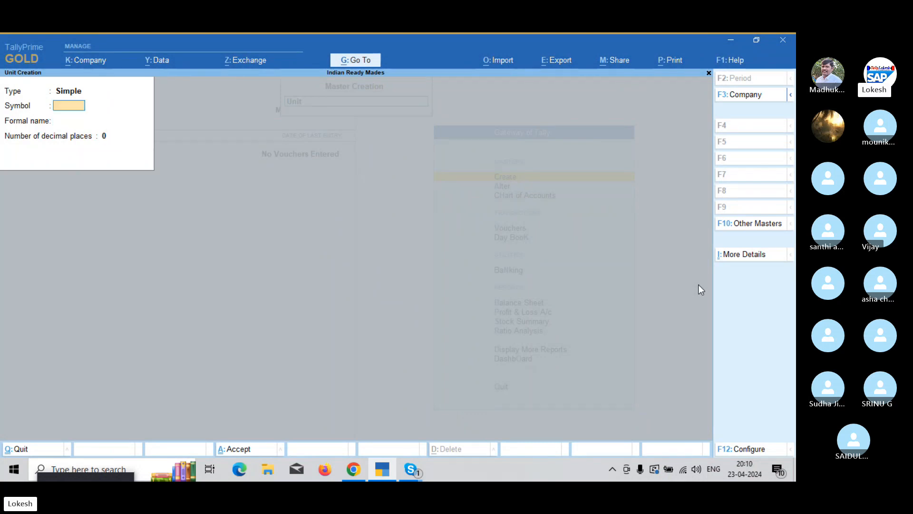
- Create a simple unit with the symbol dz, formal name Dozens and 0 decimal places
type("dz")
key("Return")
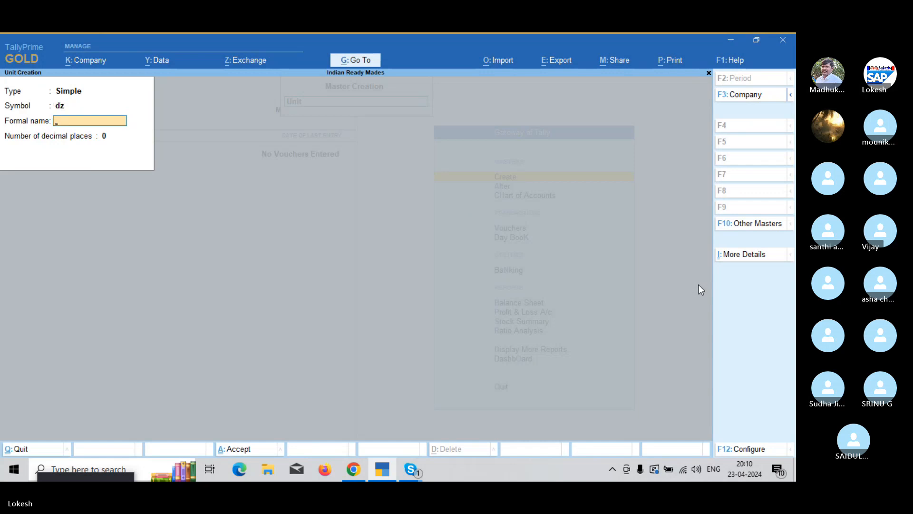
type("Dozens")
key("Return")
key("Return")
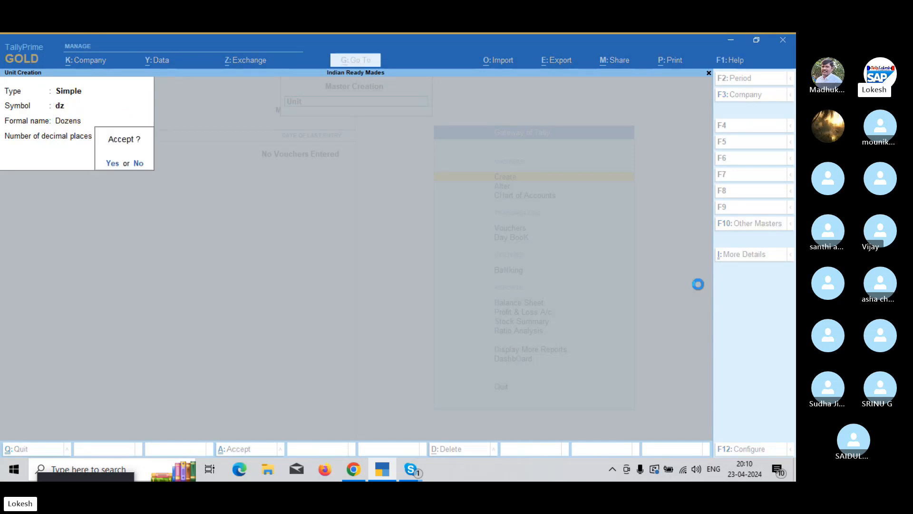
key("Return")
- Create a simple unit with the symbol pc, formal name Pices and 0 decimal places
type("pc")
key("Return")
type("Pices")
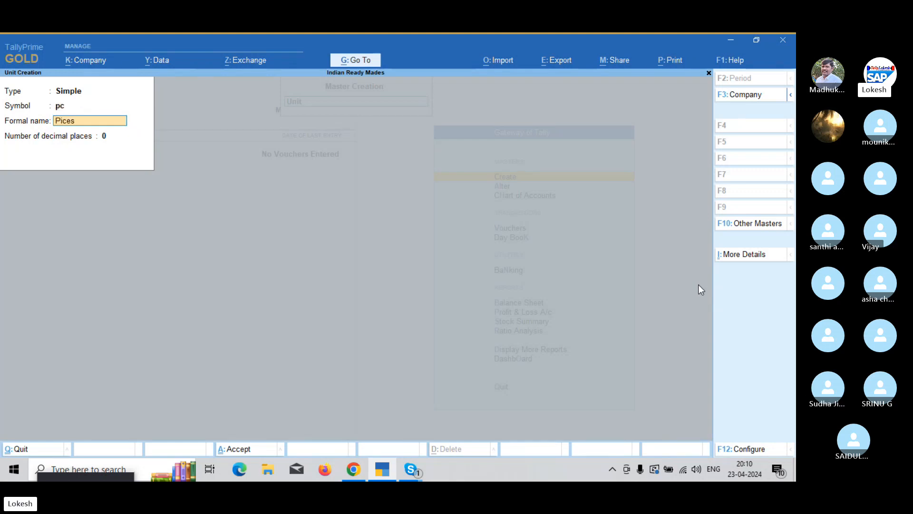
key("Return")
key("Return")
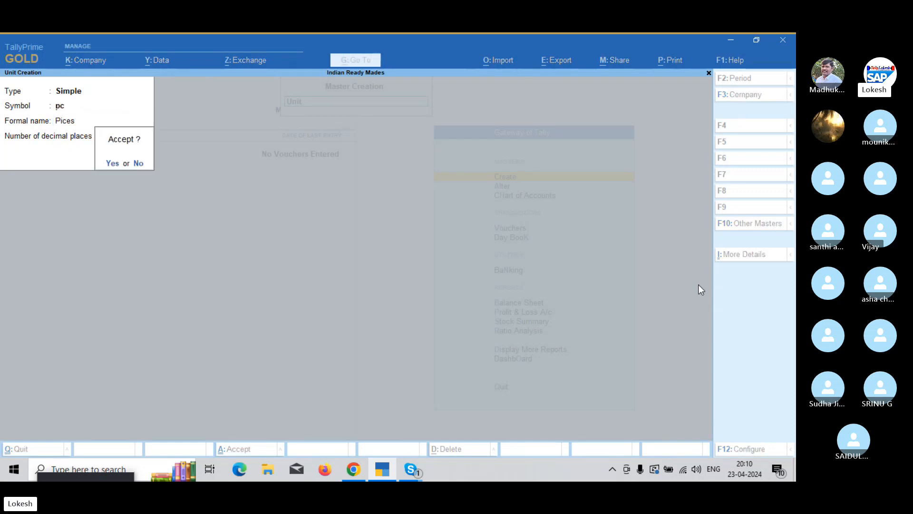
key("Return")
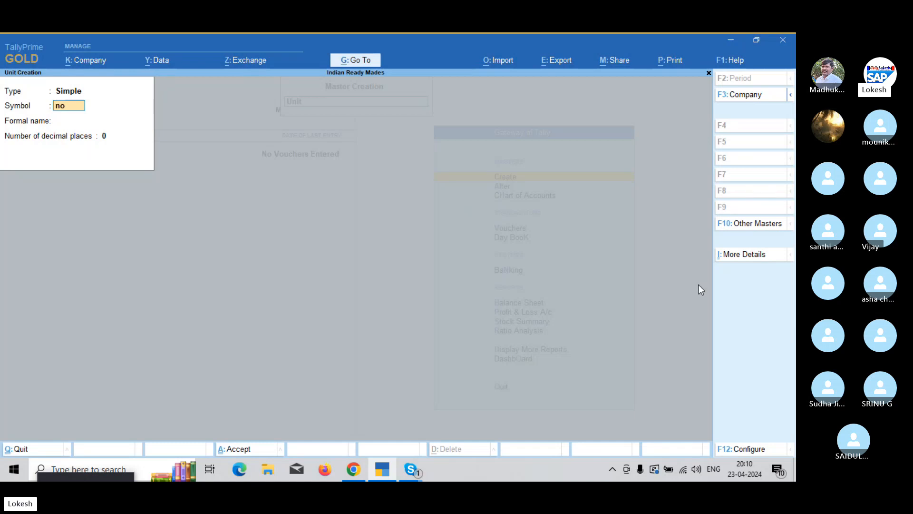
- Create a simple unit with the symbol nos, formal name Number and 0 decimal places, and leave unit creation
type("s")
key("Return")
type("Number")
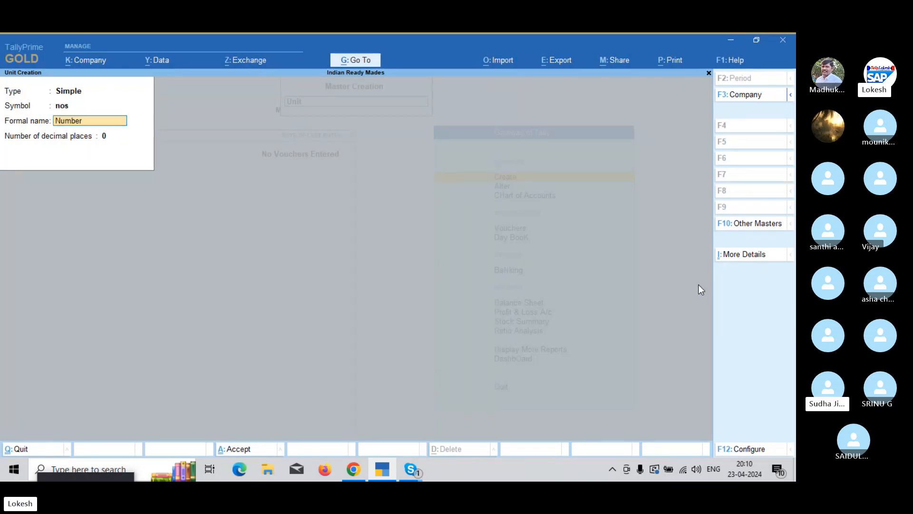
key("Return")
key("Return")
key("Return")
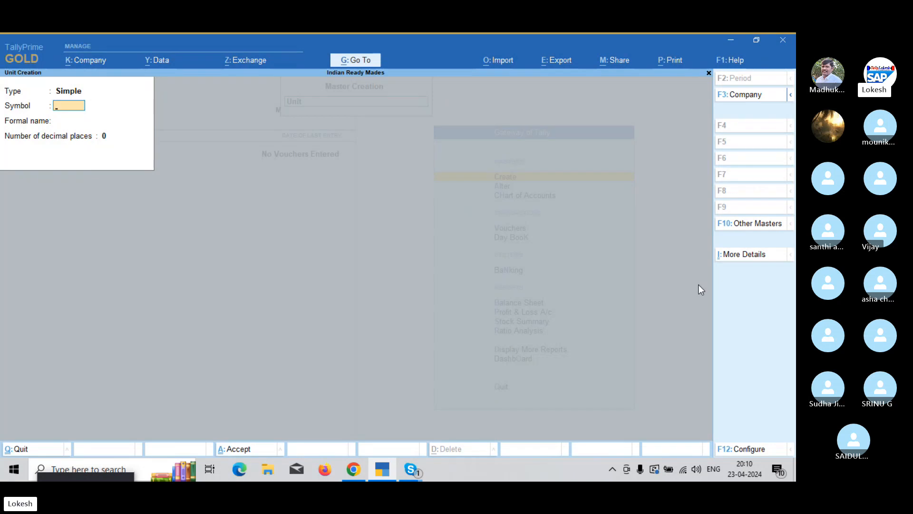
key("Escape")
key("Return")
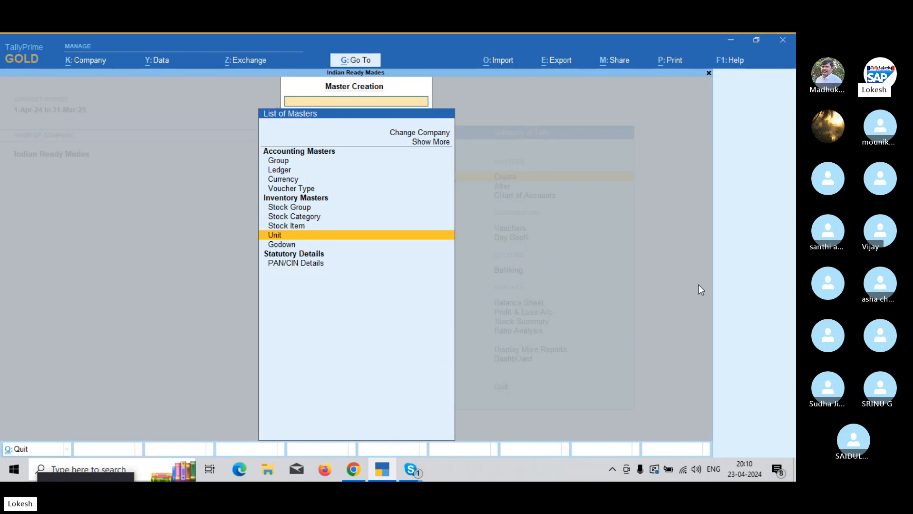
- Create a stock group named Cloths under Primary, without adding item quantities
key("Up")
key("Up")
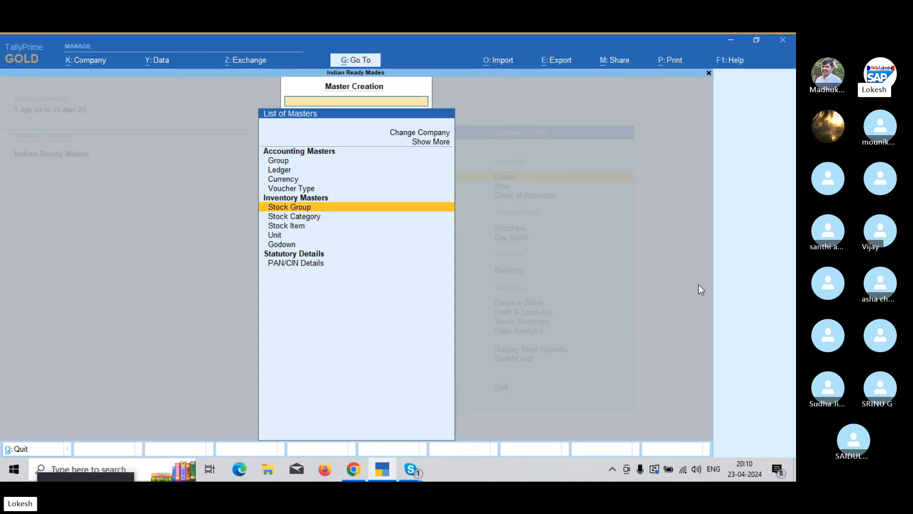
key("Return")
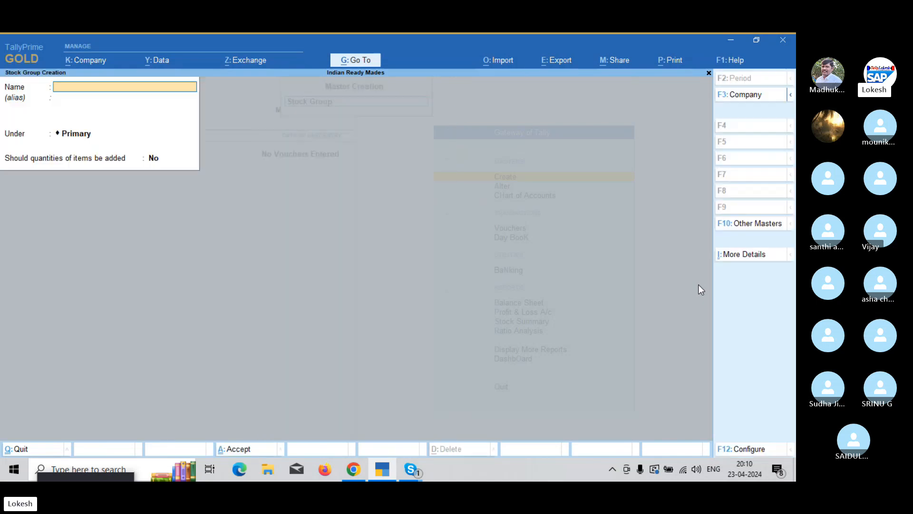
type("Cloths")
key("Return")
key("Return")
key("Return")
key("Return")
- Create a stock group named Buttons under Primary, without adding item quantities
type("Buttons")
key("Return")
key("Return")
key("Return")
key("Return")
- Create a stock group named Threads under Primary, without adding item quantities
type("Threads")
key("Return")
key("Return")
key("Return")
key("Return")
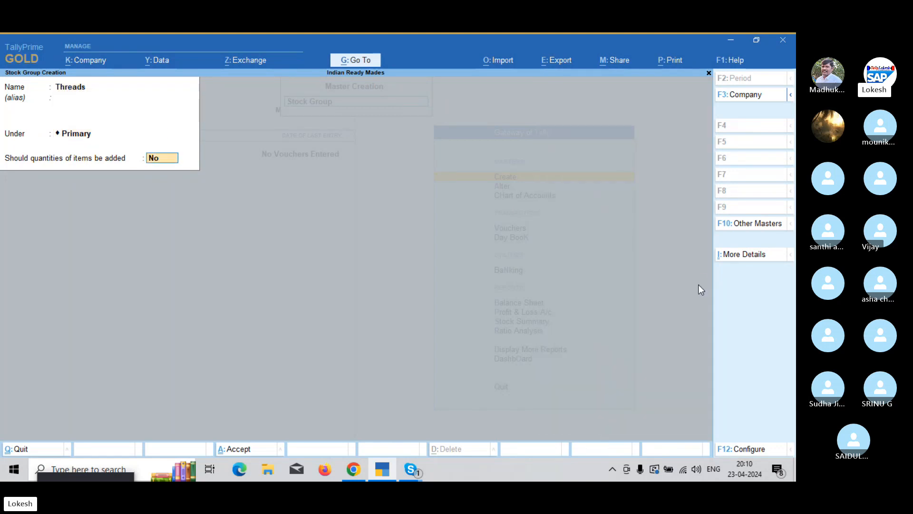
- Create a stock group named Shirts under Primary, without adding item quantities, and leave stock group creation
type("Shirt")
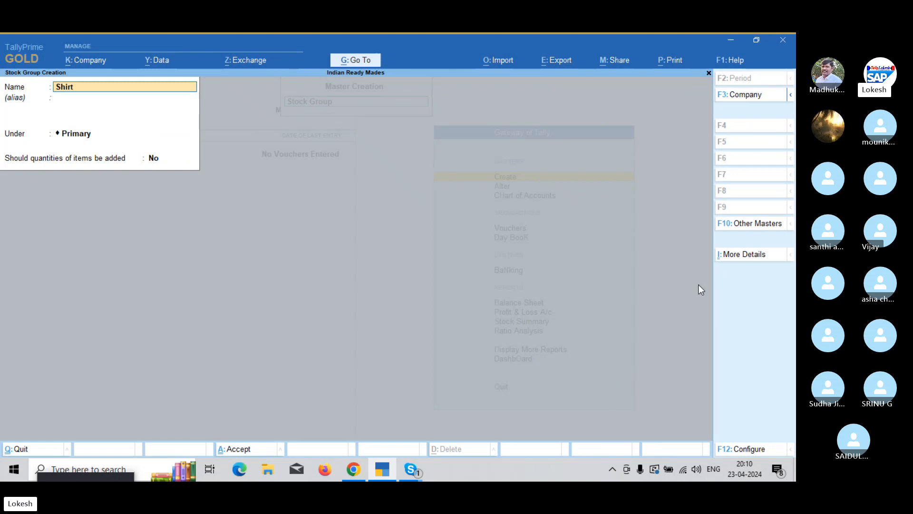
key("Return")
key("Return")
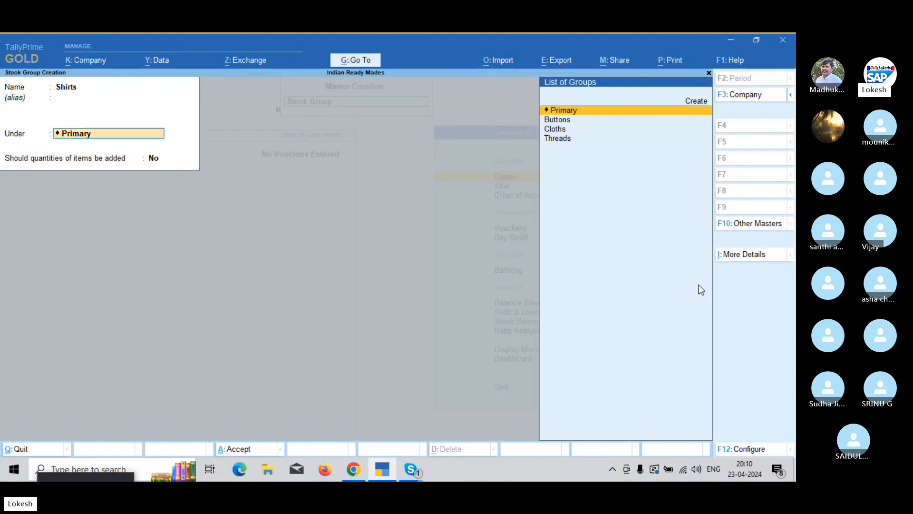
key("Return")
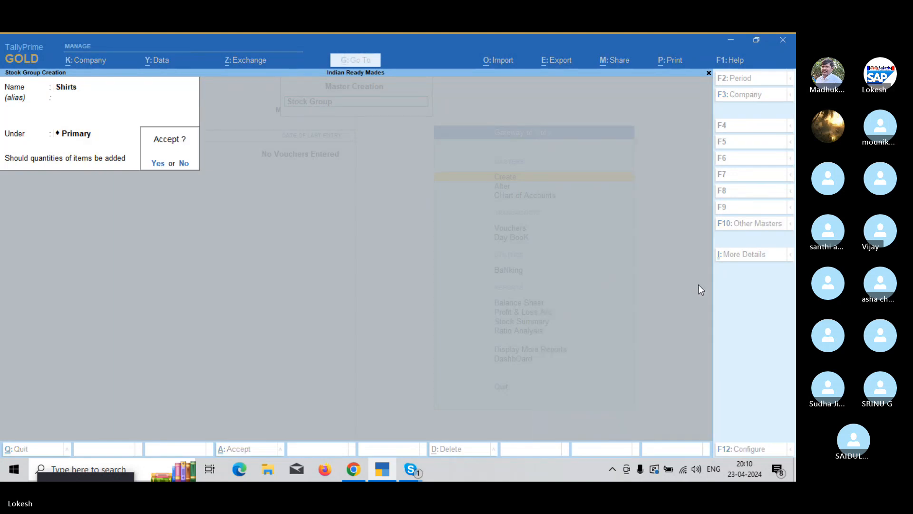
key("Return")
key("Escape")
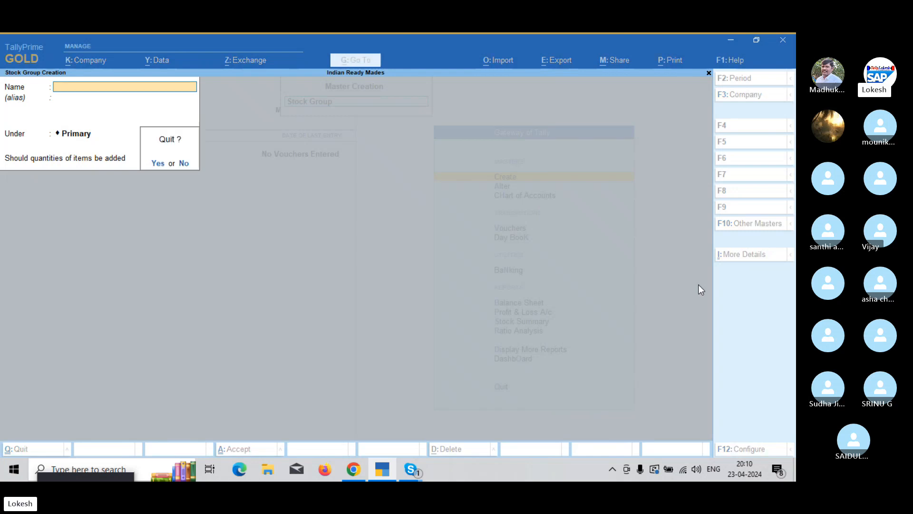
key("Return")
- Create a stock item named Linen Cloth under the Cloths group with unit mt and no opening balance
key("Down")
key("Down")
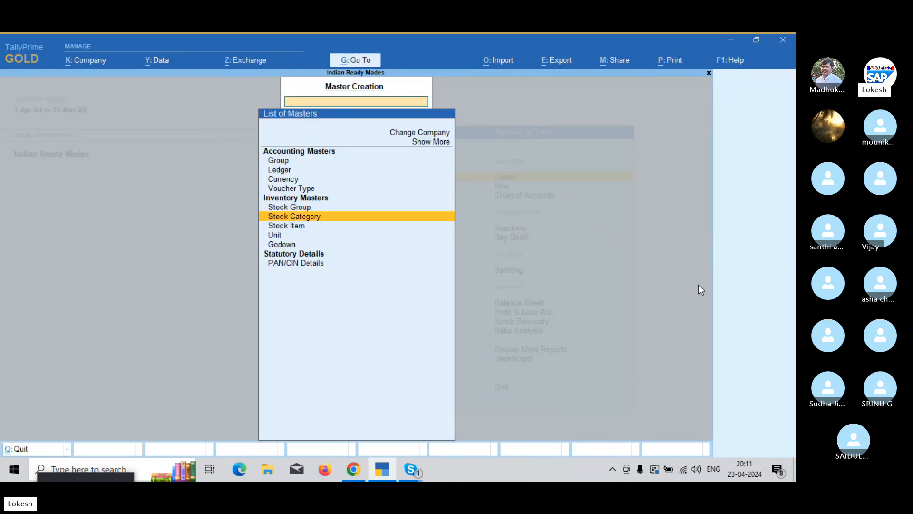
key("Return")
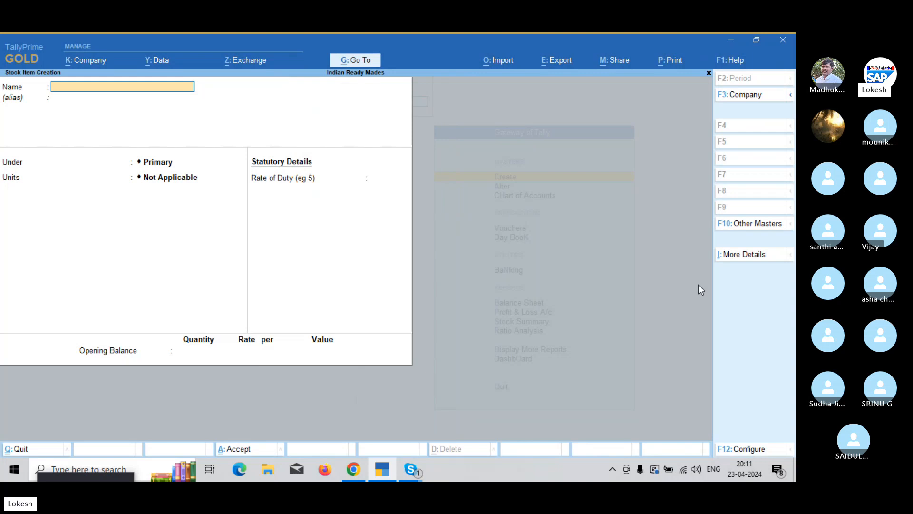
type("Linen Clo")
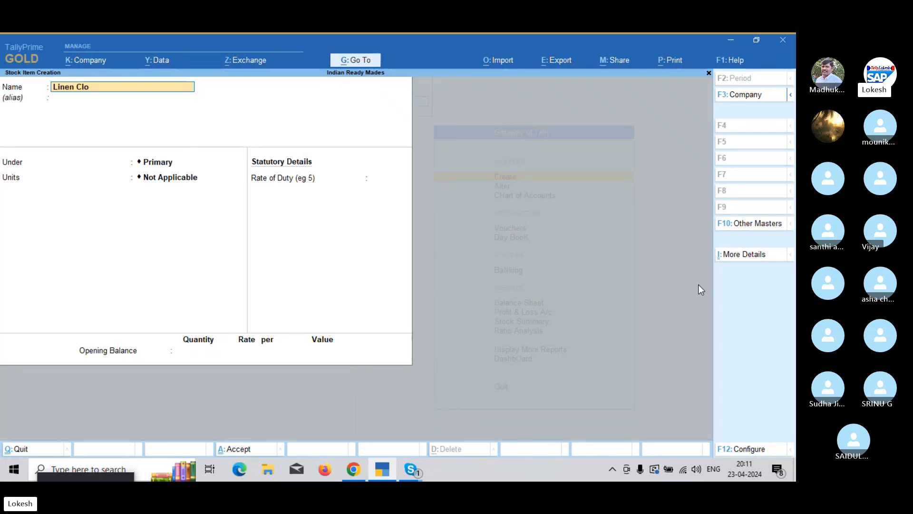
key("Return")
key("Return")
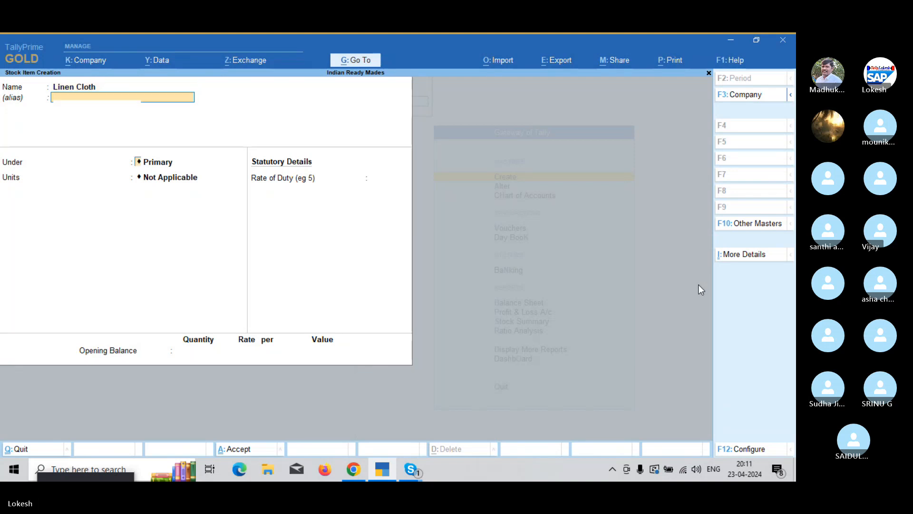
key("Down")
key("Down")
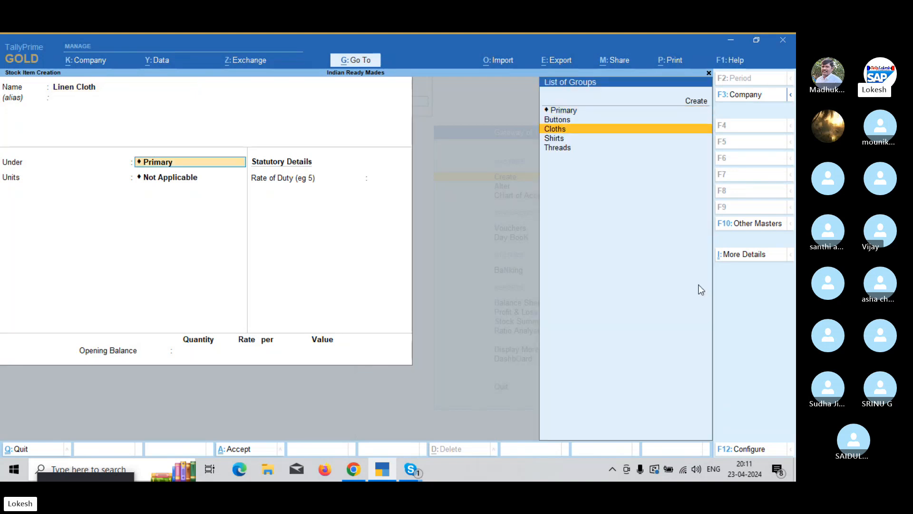
key("Return")
key("Down")
key("Down")
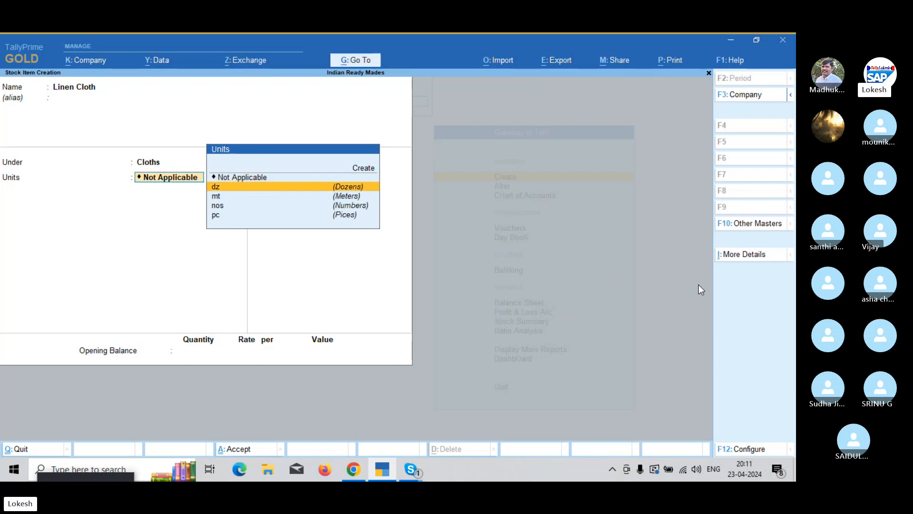
key("Return")
key("Return")
key("Return")
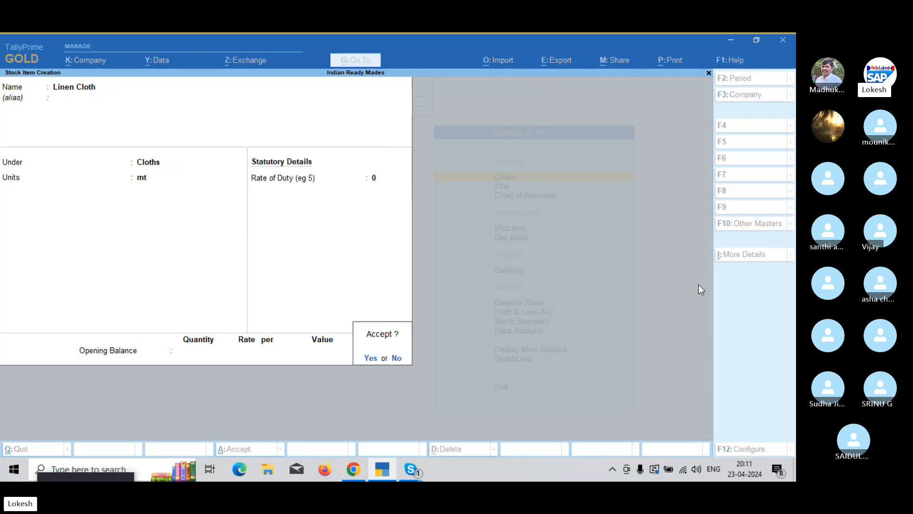
key("Return")
- Create a stock item named Denim Cloth under the Cloths group with unit mt and no opening balance
type("Den")
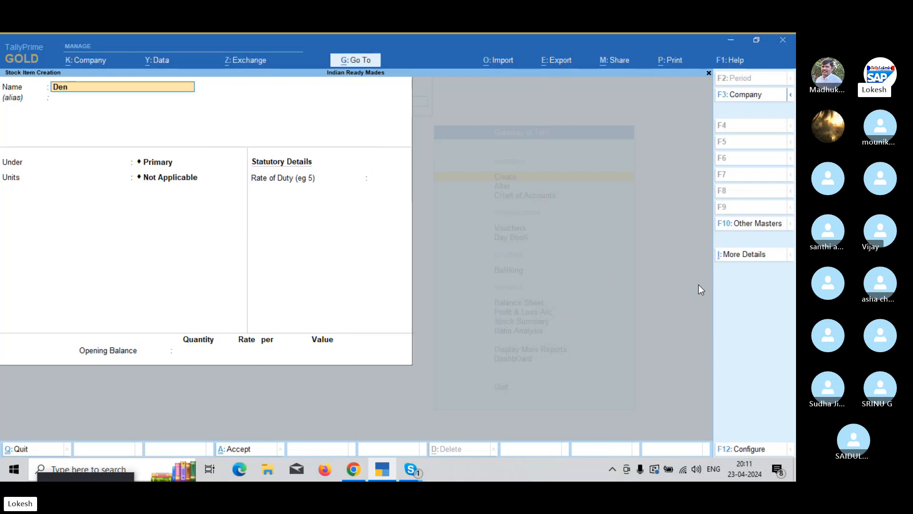
type("im cloth")
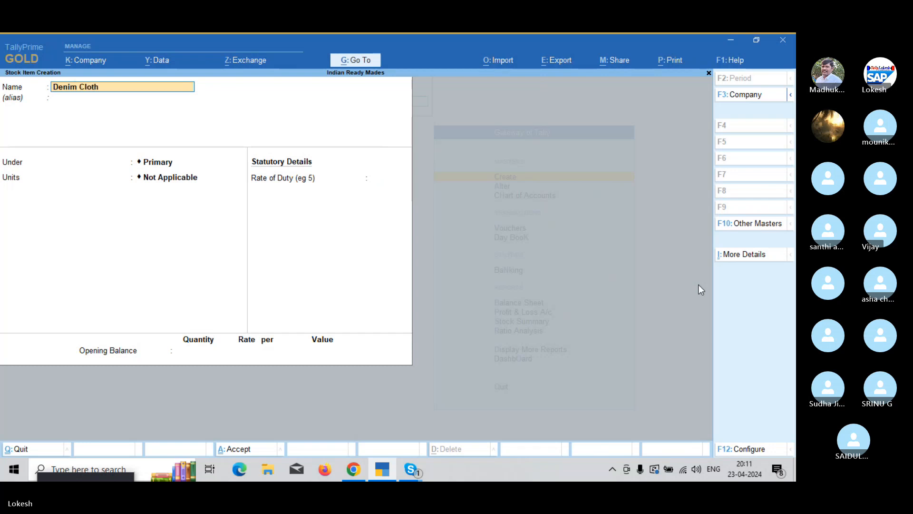
key("Return")
key("Return")
key("Down")
key("Down")
key("Return")
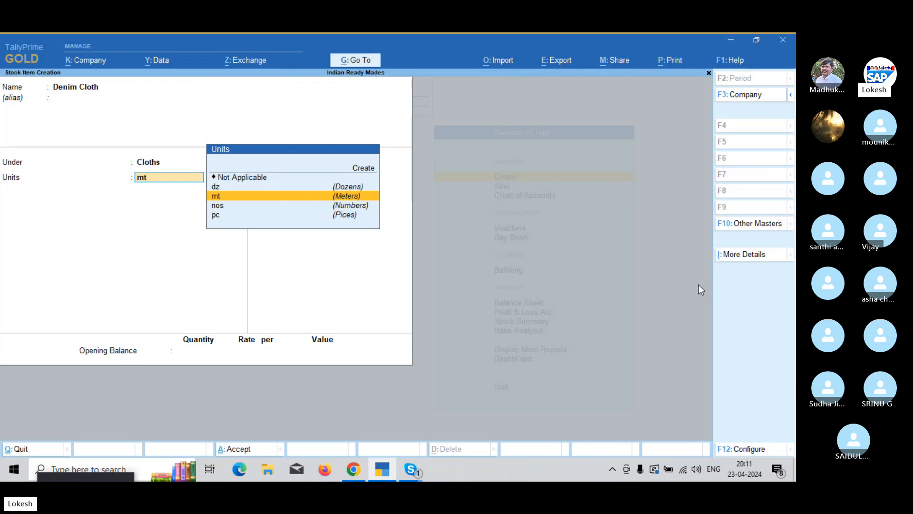
key("Return")
key("ctrl+a")
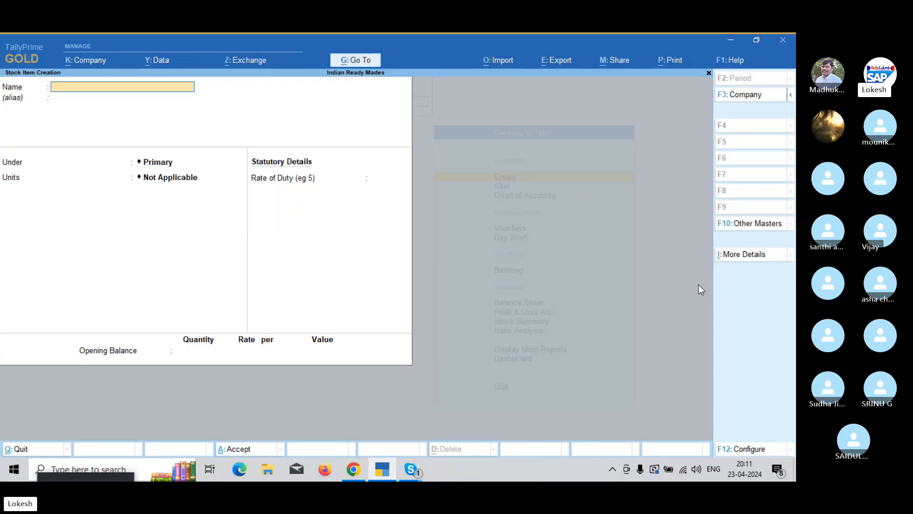
- Create a stock item named Pearl Buttons under the Buttons group with unit dz and no opening balance
type("Pe")
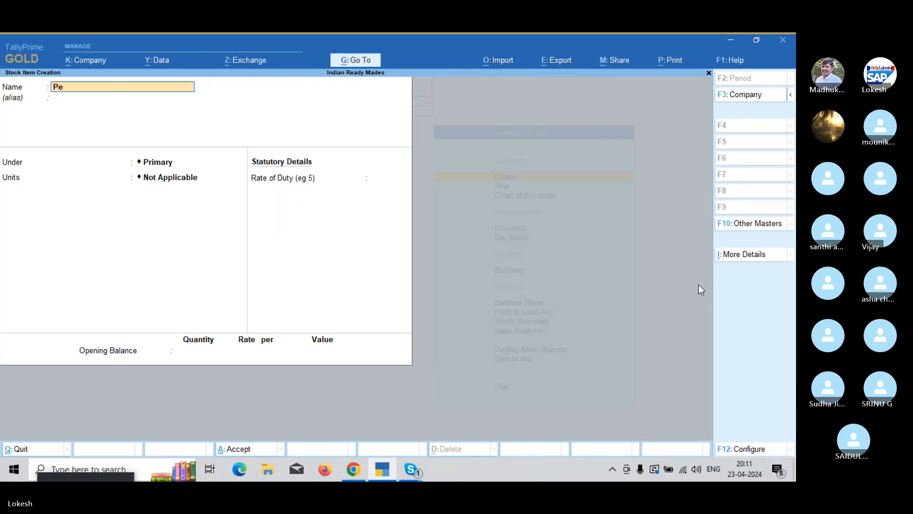
type("arl But")
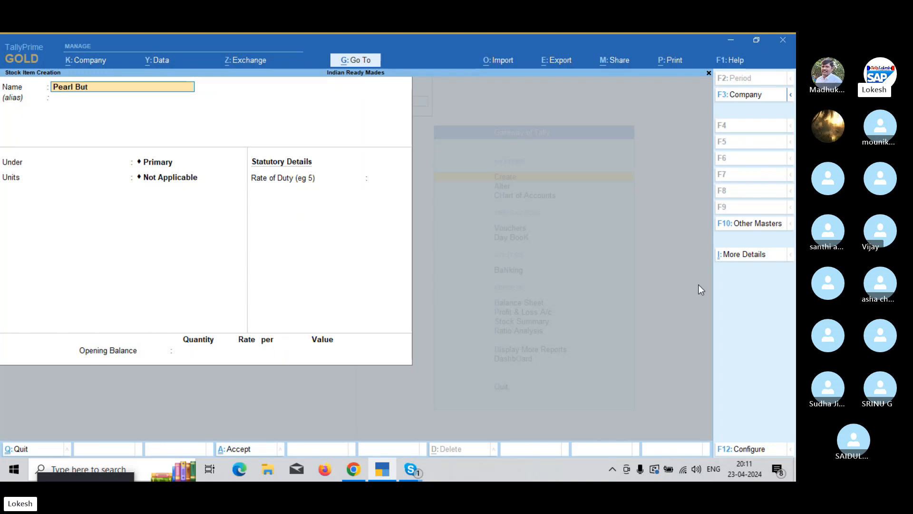
type("tons")
key("Return")
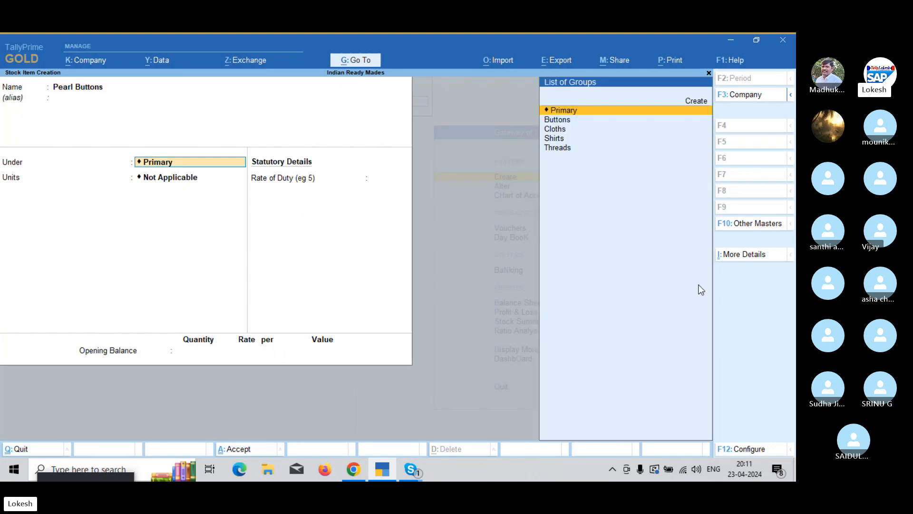
key("Return")
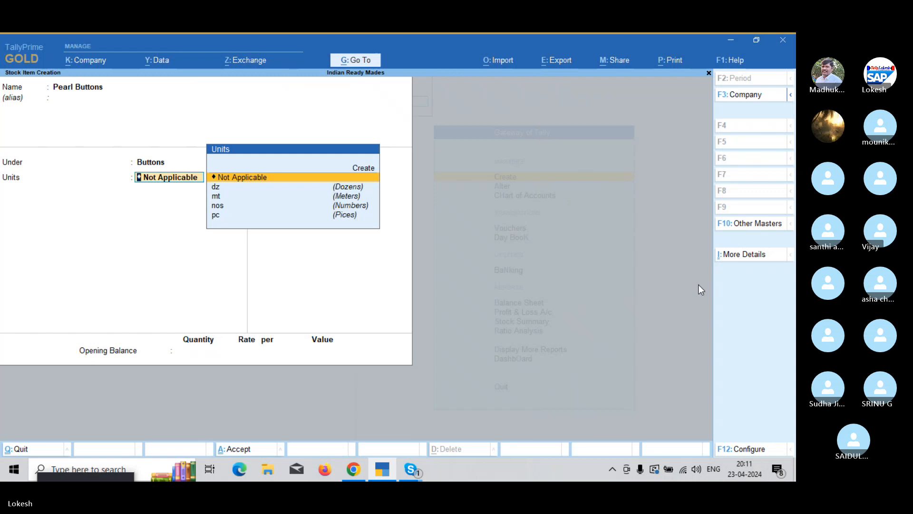
key("Down")
key("Return")
key("Return")
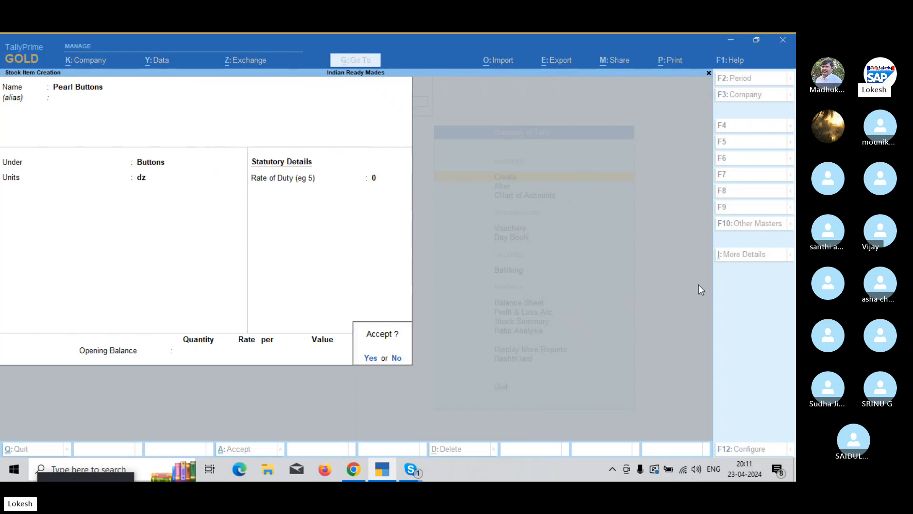
key("Return")
- Create a stock item named Metal Buttons under the Buttons group with unit dz and no opening balance
type("Met")
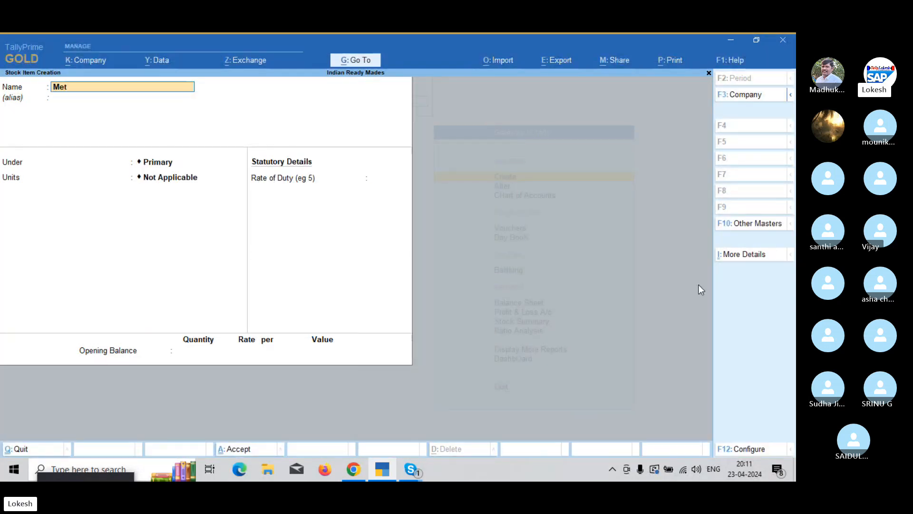
type("al buttons")
key("Return")
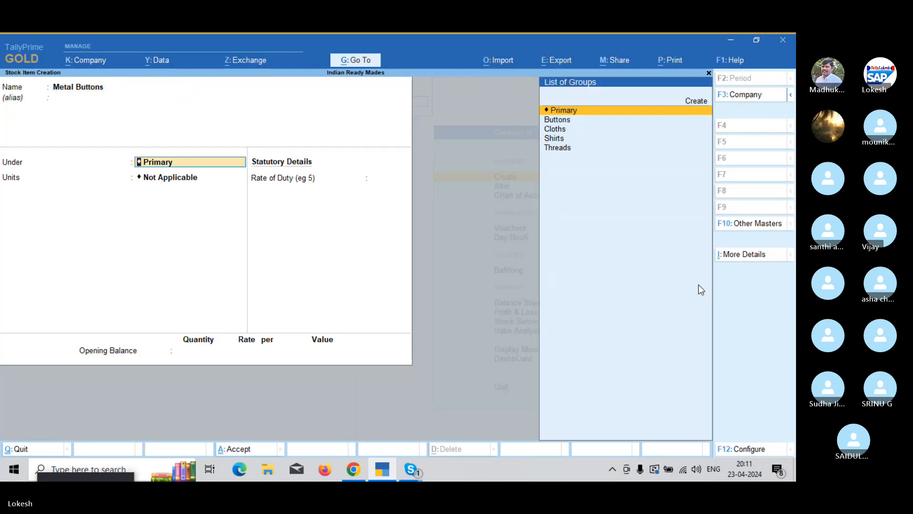
key("Down")
key("Return")
key("Down")
key("Return")
key("Return")
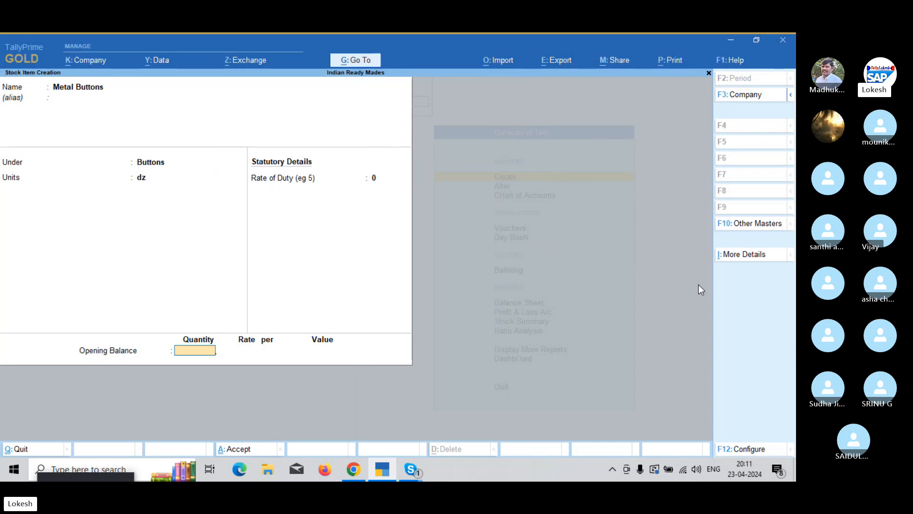
key("Return")
key("y")
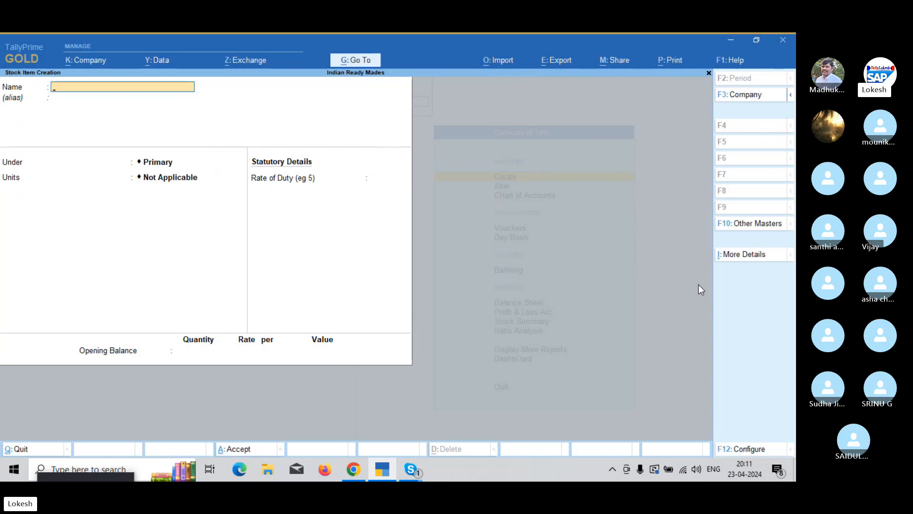
- Create a stock item named Silk Threads under the Threads group with unit pc and no opening balance
type("Silk Threads")
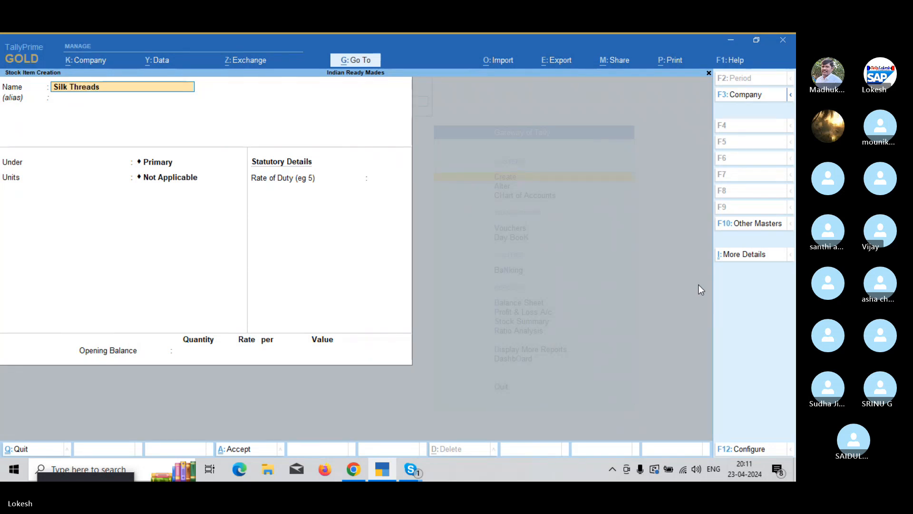
key("Return")
key("Down")
key("Down")
key("Down")
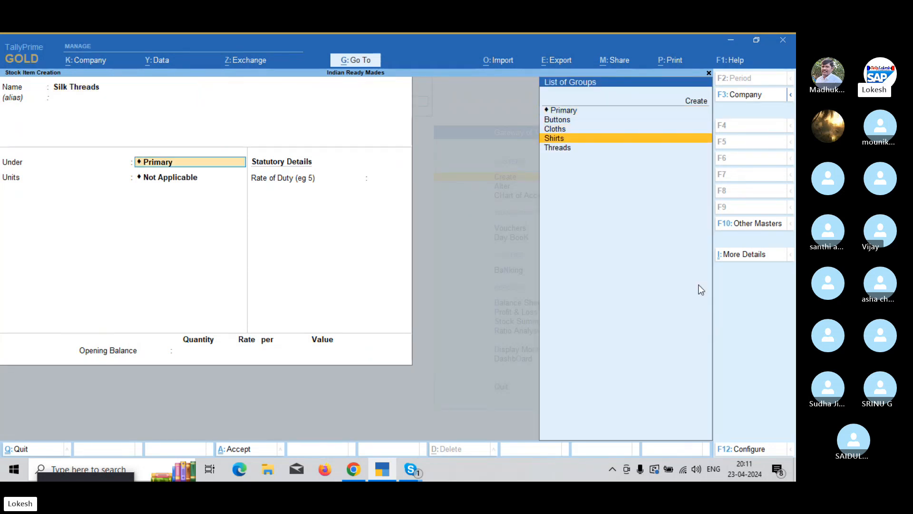
key("Down")
key("Return")
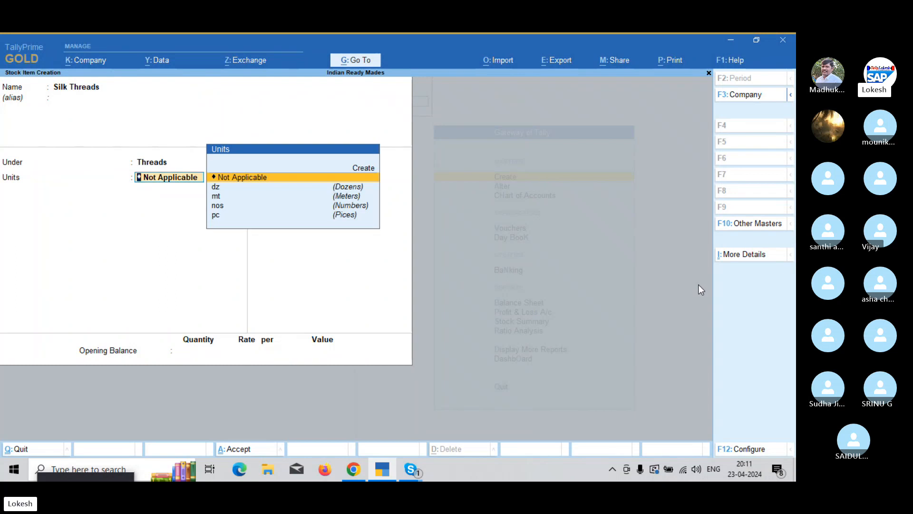
key("Down")
key("Down")
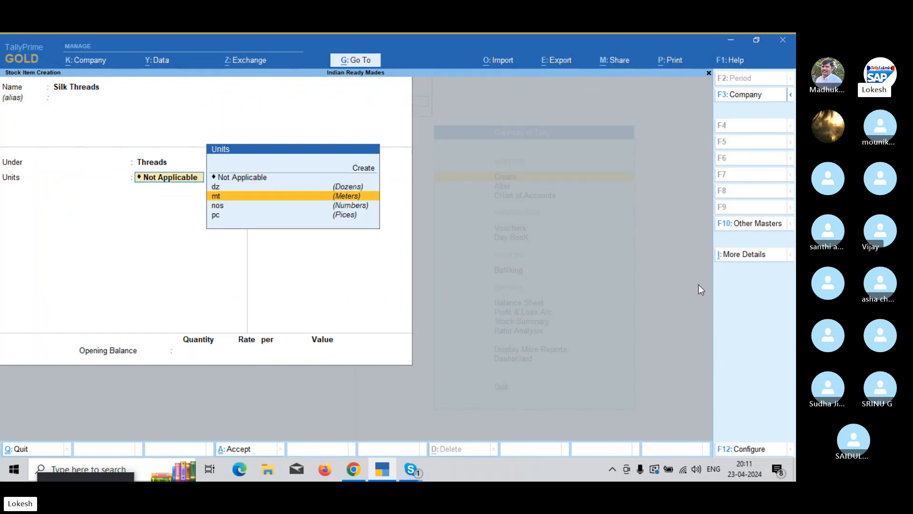
key("Down")
key("Down")
key("Return")
key("Return")
key("Return")
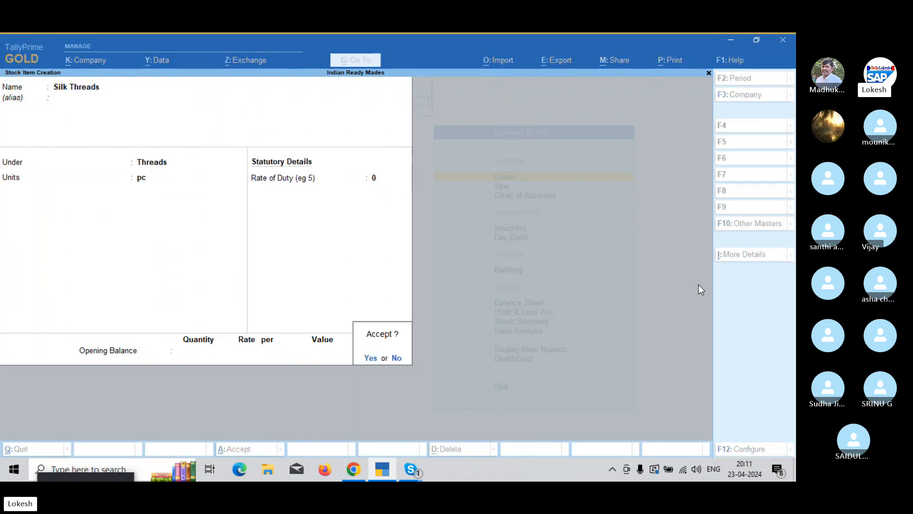
key("Return")
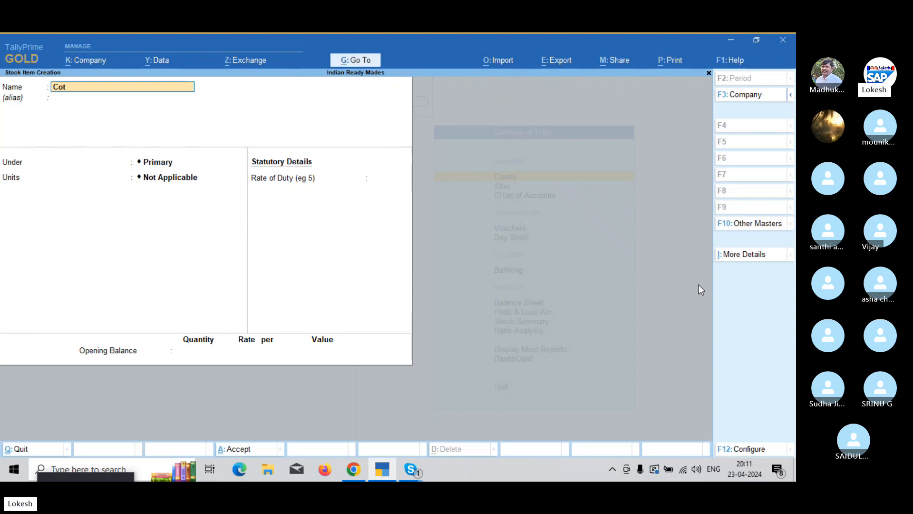
- Create a stock item named Cotton Threads under the Threads group with unit pc and no opening balance
type("Cotton Threads")
key("Return")
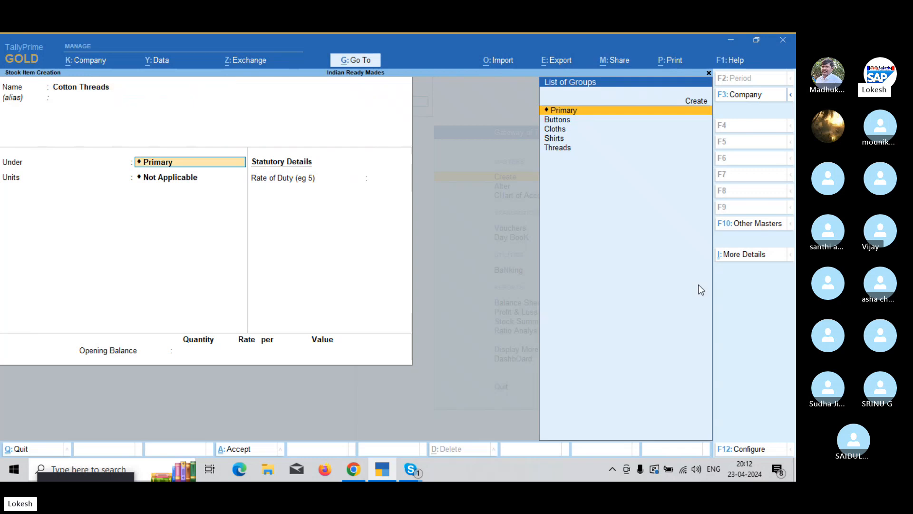
key("Down")
key("Down")
key("Down")
key("Down")
key("Return")
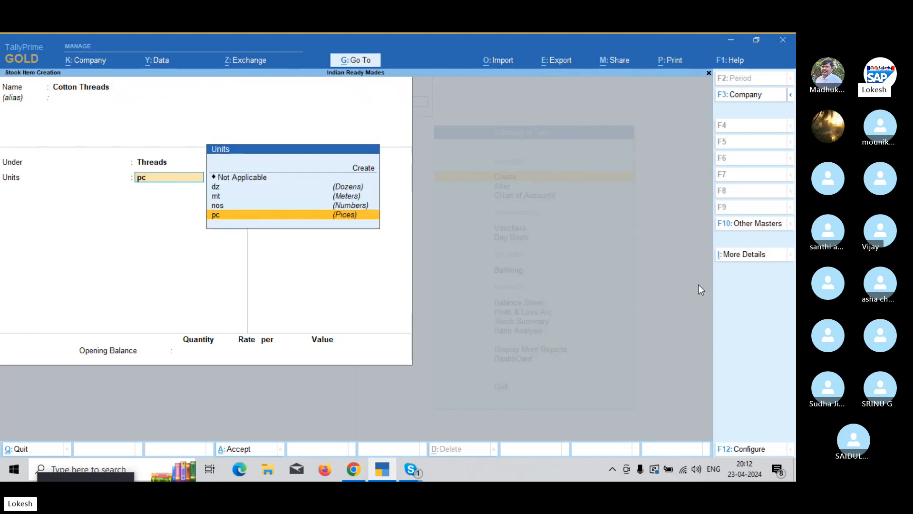
key("Return")
key("Return")
key("Return")
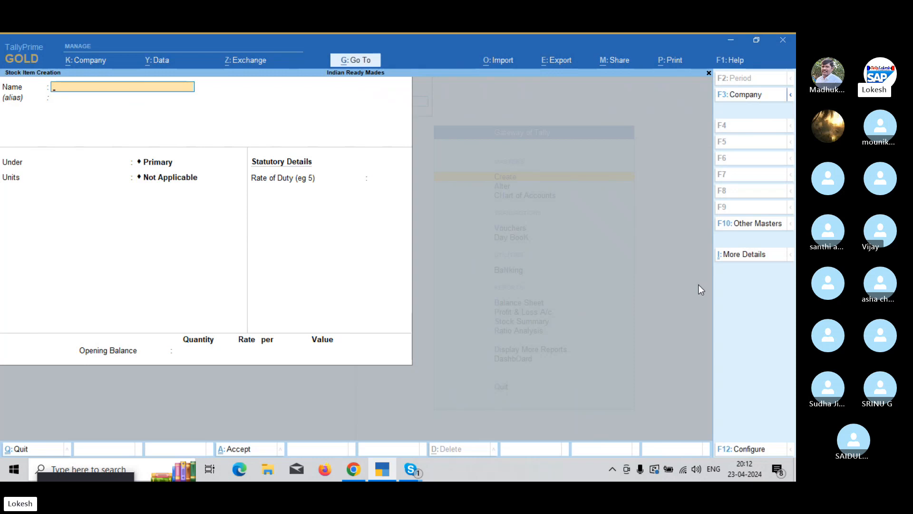
- Create a stock item named Caller Material under Primary with unit pc and no opening balance
type("Caller Mat")
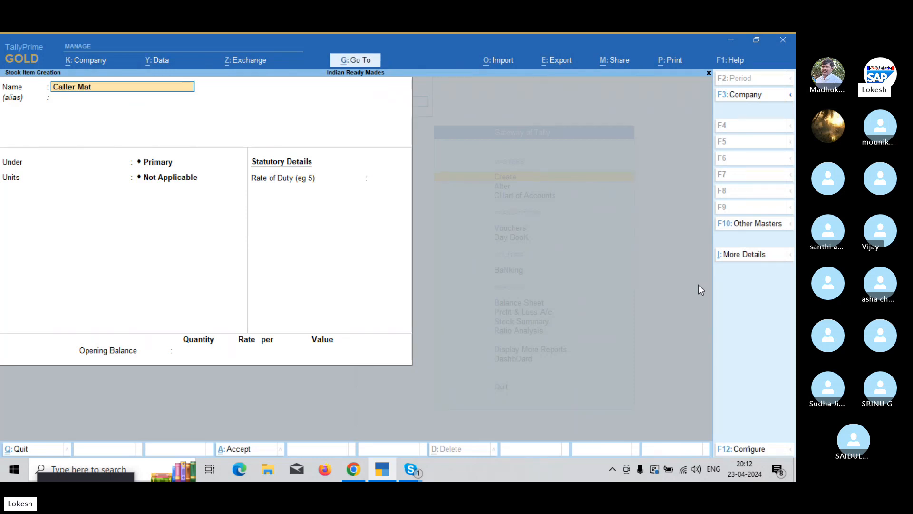
type("erial")
key("Return")
key("Return")
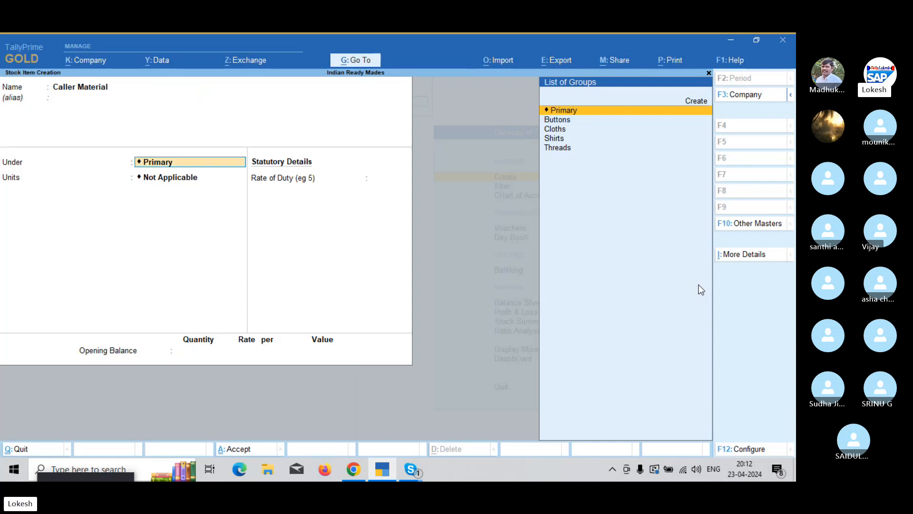
key("Return")
key("Down")
key("Down")
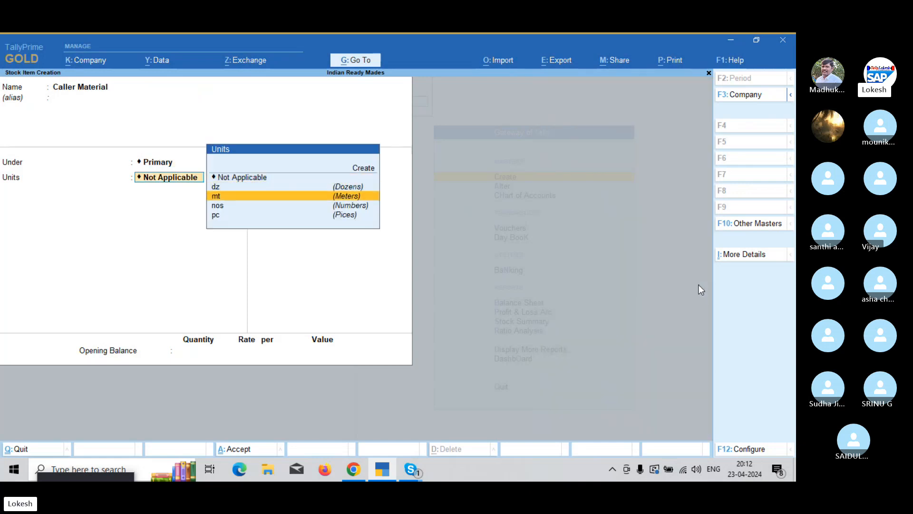
key("Down")
key("Down")
key("Return")
key("Return")
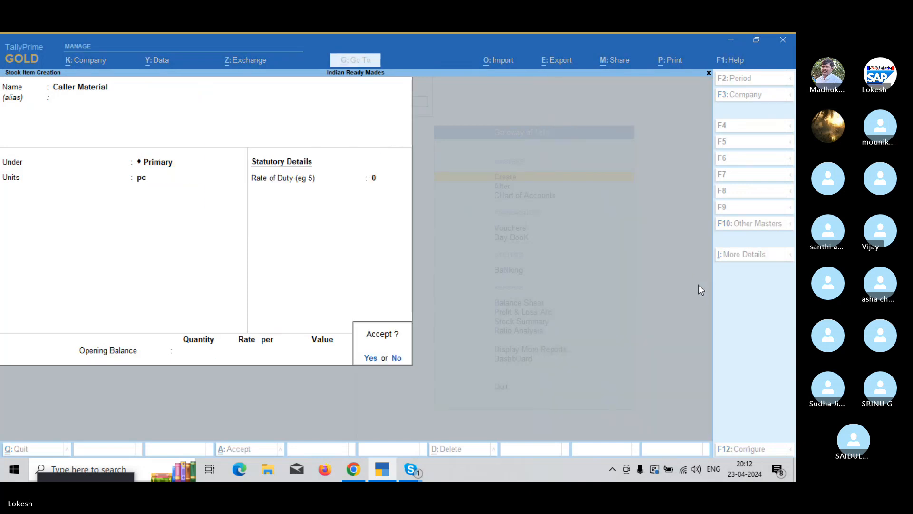
key("Return")
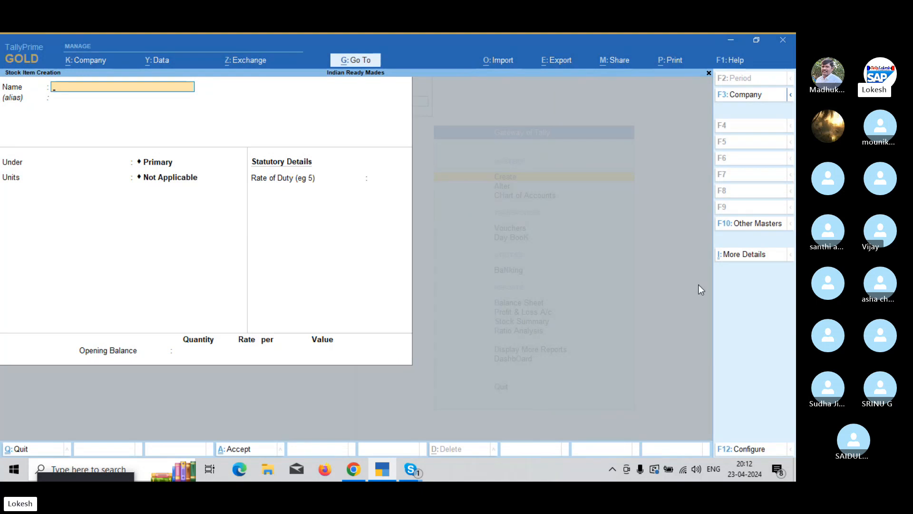
- Create a stock item named Full Shirts under the Shirts group with unit nos and no opening balance
type("Full Shirts")
key("Return")
key("Return")
key("Down")
key("Down")
key("Down")
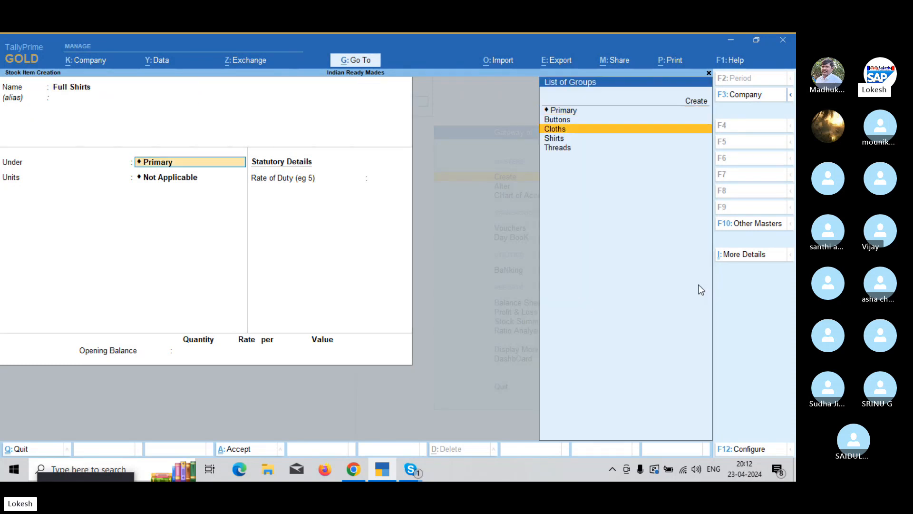
key("Return")
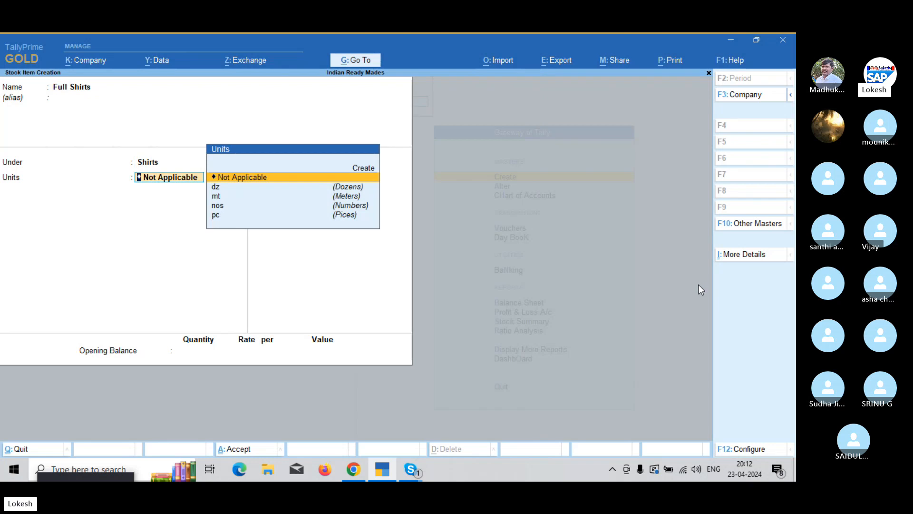
key("Down")
key("Down")
key("Down")
key("Return")
key("Return")
key("Return")
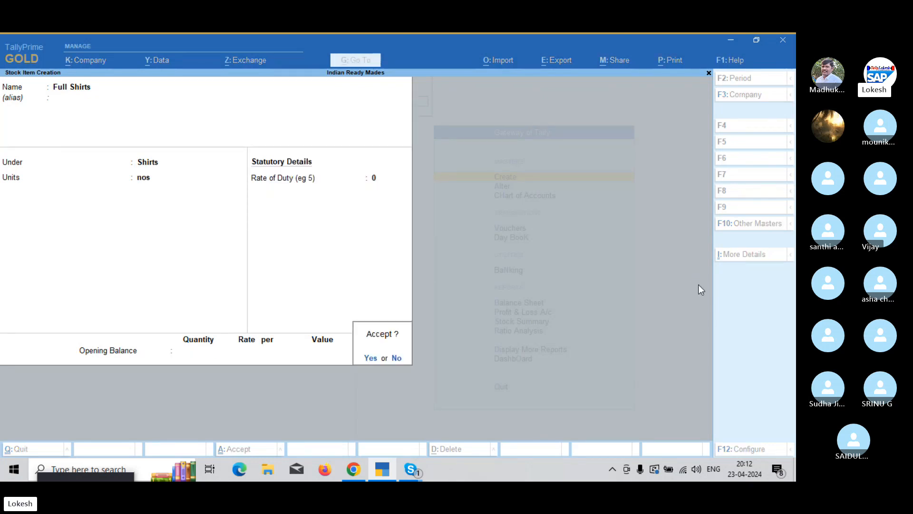
key("Return")
- Create a stock item named Half Shirts under the Shirts group, then return to the Gateway of Tally
type("Half Sh")
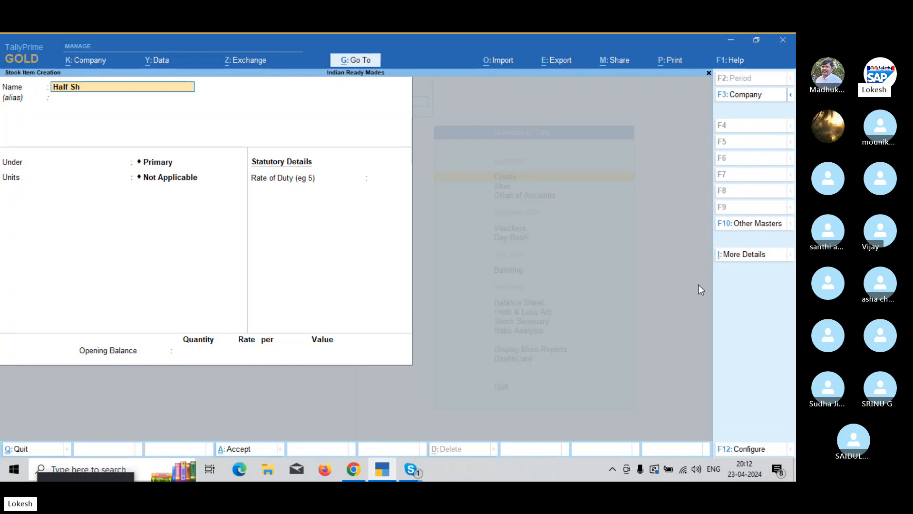
key("Return")
key("Down")
key("Down")
key("Down")
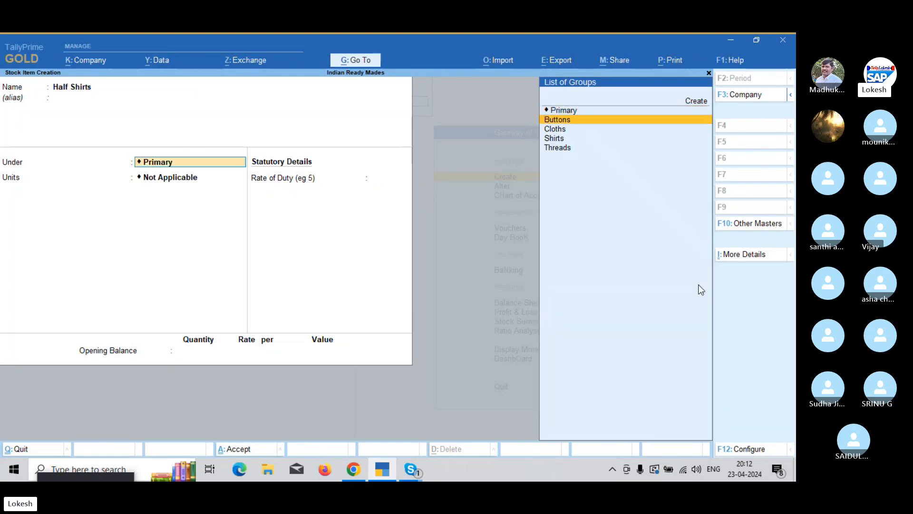
key("Return")
key("Return")
key("Return")
key("Return")
key("Return")
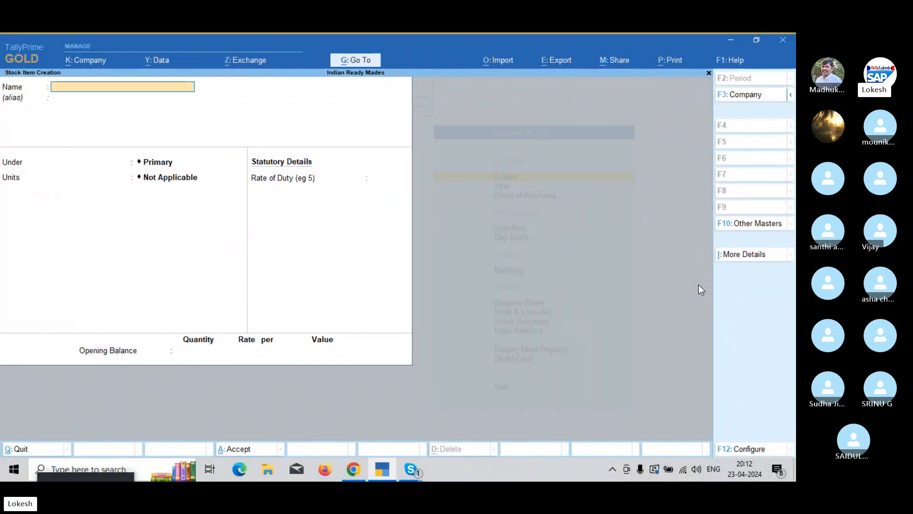
key("Escape")
key("Return")
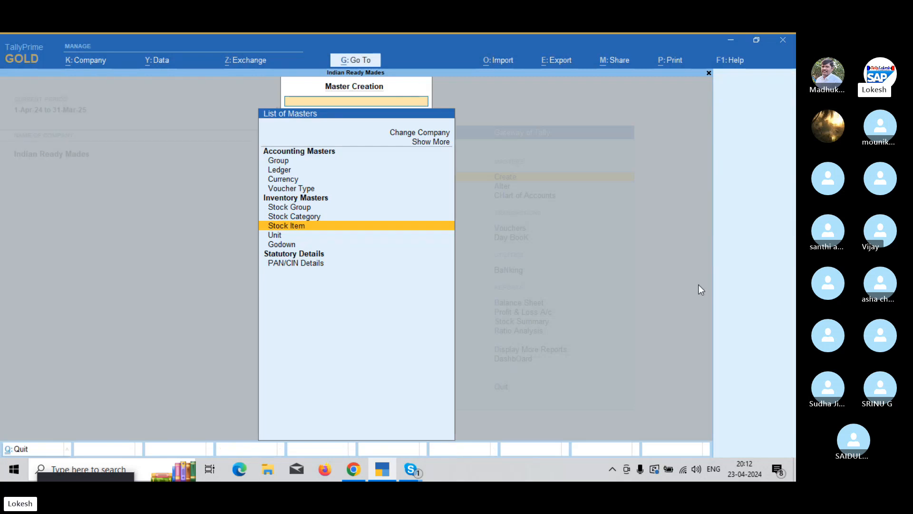
key("Escape")
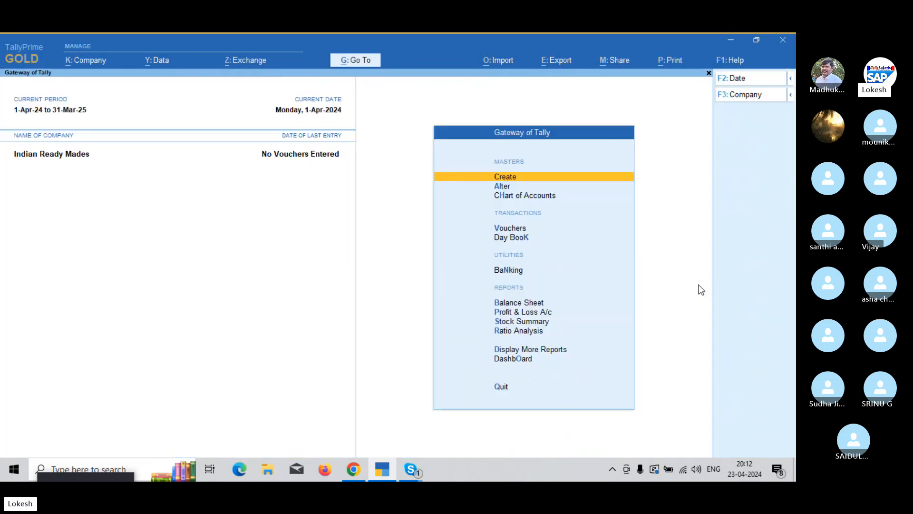
- Start a receipt voucher and credit the Capital ledger with 25,00,000
key("Down")
key("Down")
key("Down")
key("Return")
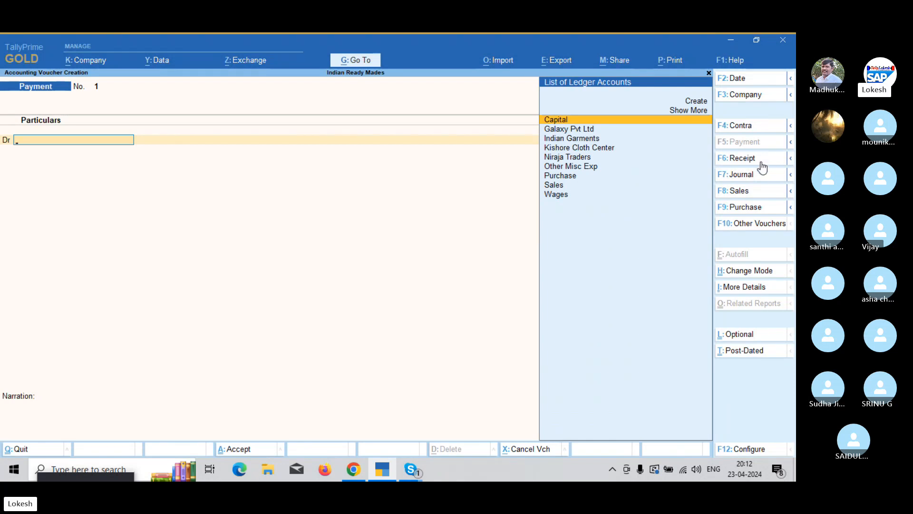
left_click(760, 162)
key("Return")
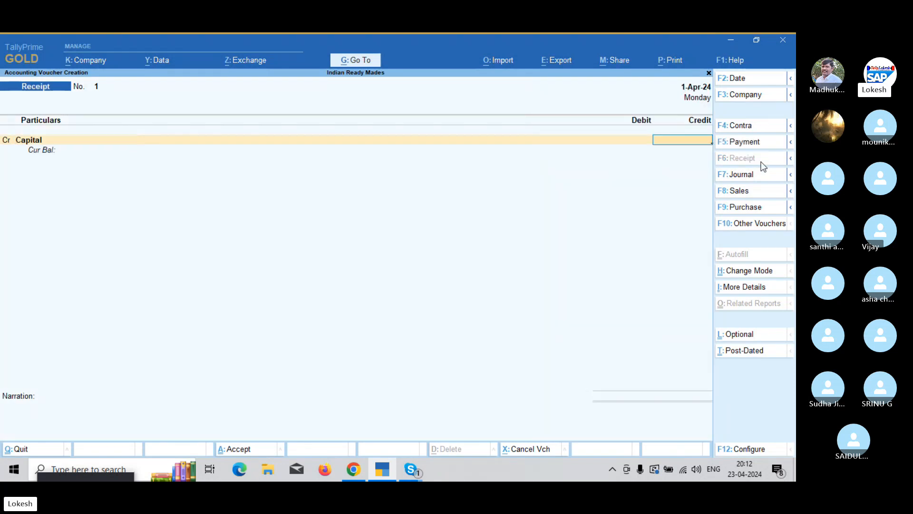
type("2500000")
key("Return")
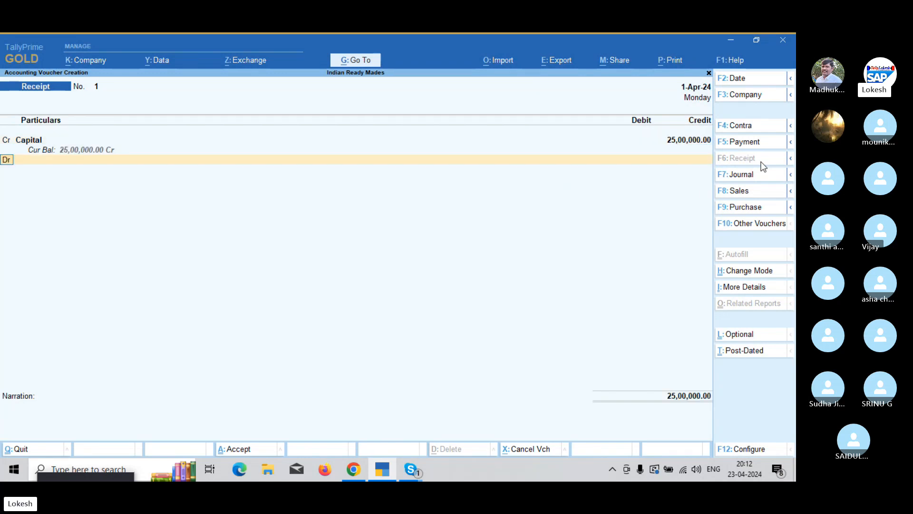
- Debit Cash for the full receipt amount and save the voucher without a narration
key("Down")
key("Return")
key("Return")
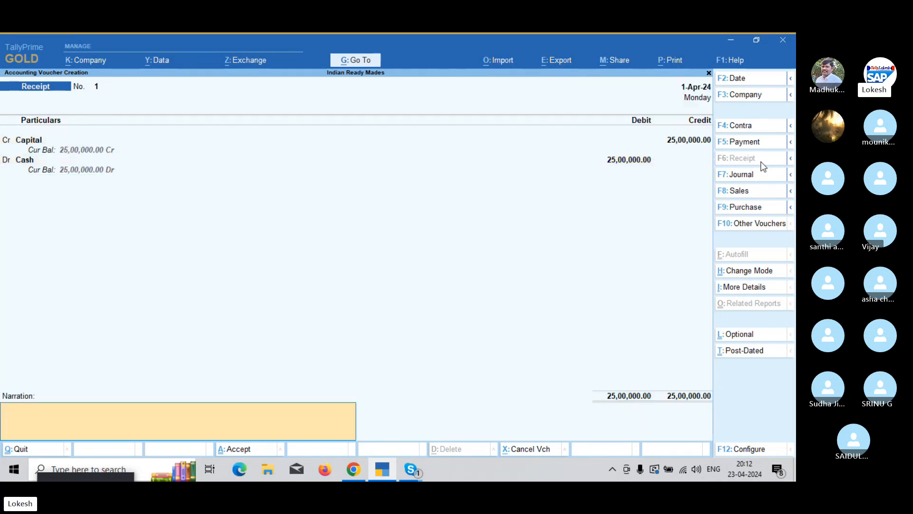
key("Return")
key("Return")
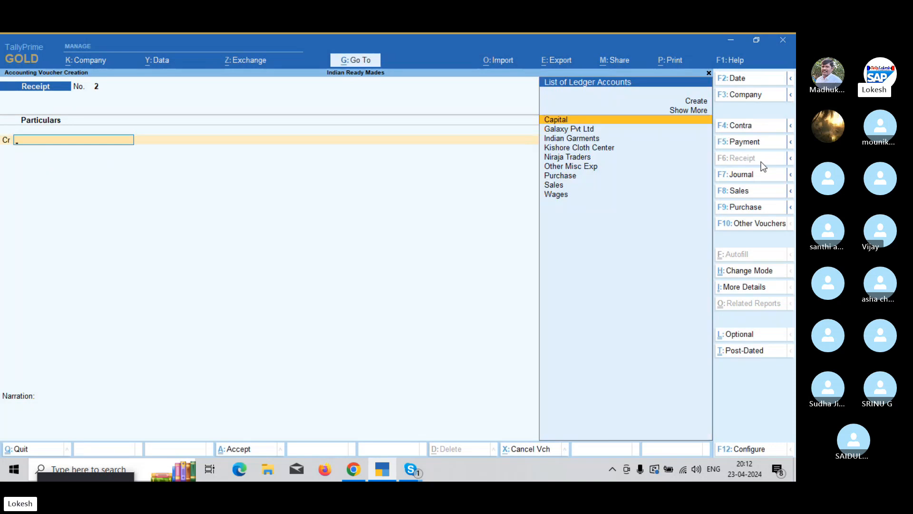
- Start a purchase voucher with party Indian Garments and the Purchase ledger, leaving the supplier invoice, receipt and party details at their defaults
left_click(756, 208)
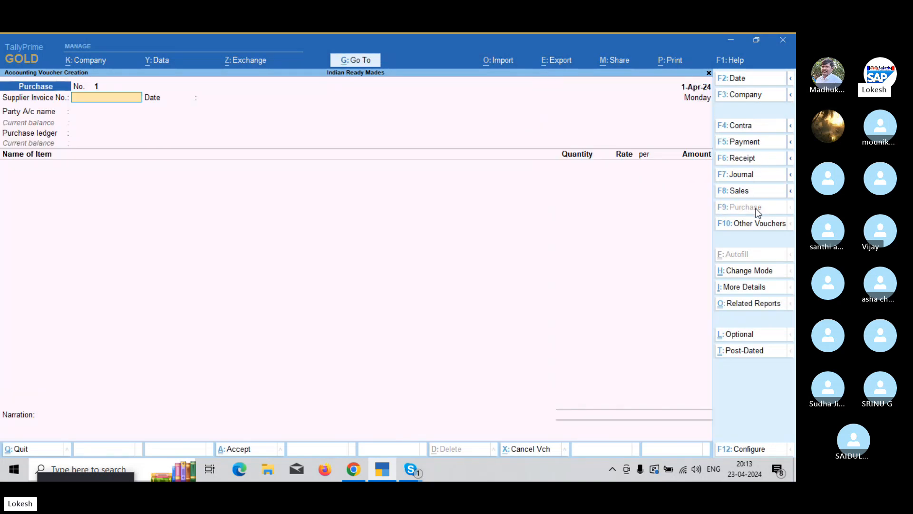
key("Return")
key("Return")
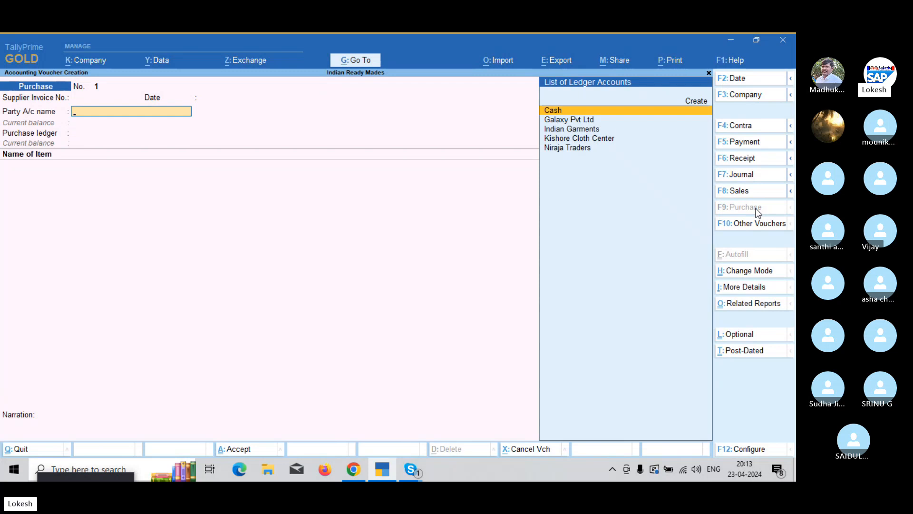
key("Down")
key("Down")
key("Return")
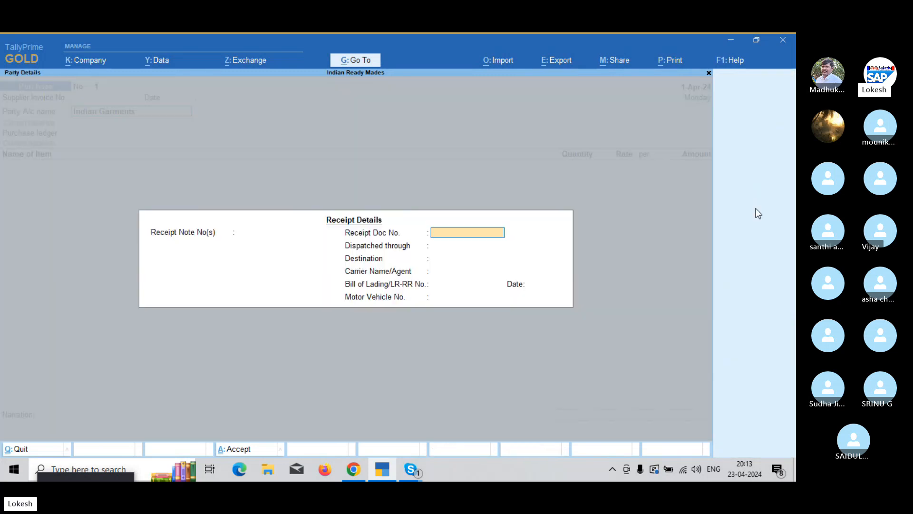
key("Return")
key("Return")
key("Return")
key("Return")
key("Return")
key("Return")
key("Return")
key("Return")
key("Return")
key("Return")
key("Return")
key("Return")
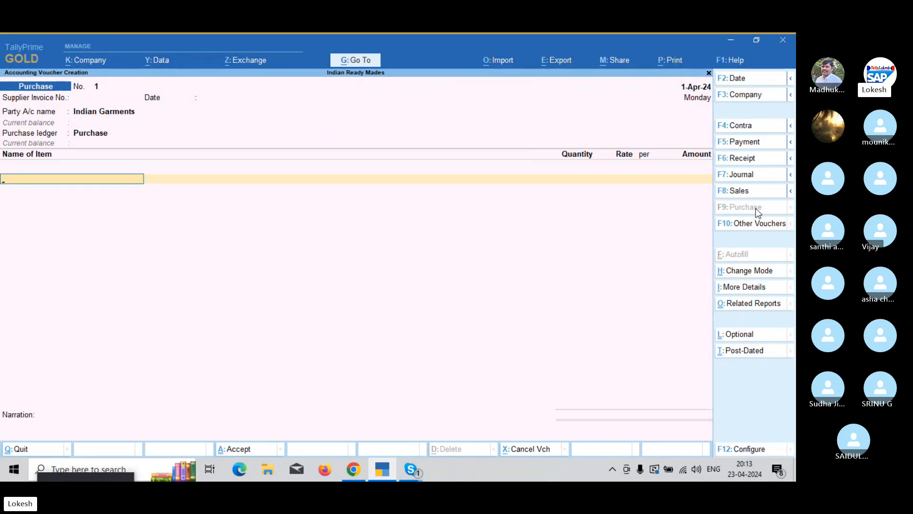
- Add Linen Cloth to the purchase voucher with quantity 3,500 mt at a rate of 350
type("l")
key("Return")
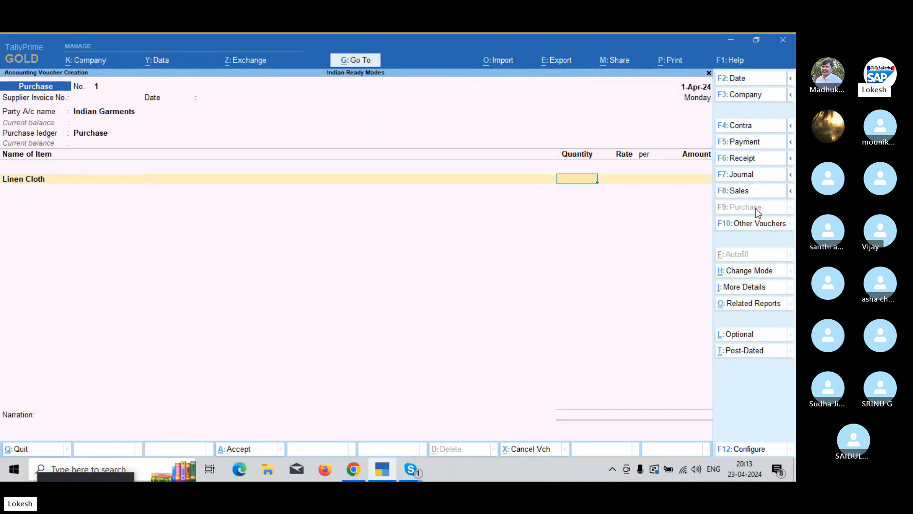
type("3500")
key("Return")
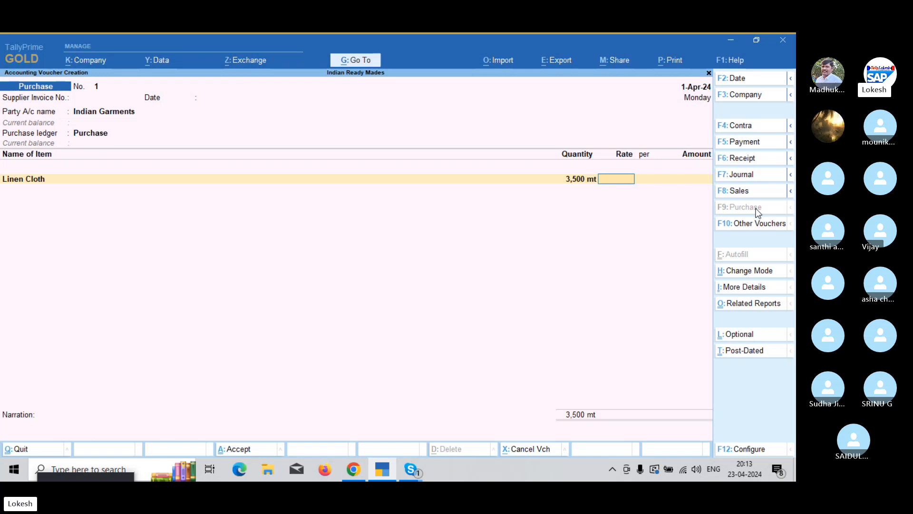
type("350")
key("Return")
key("Return")
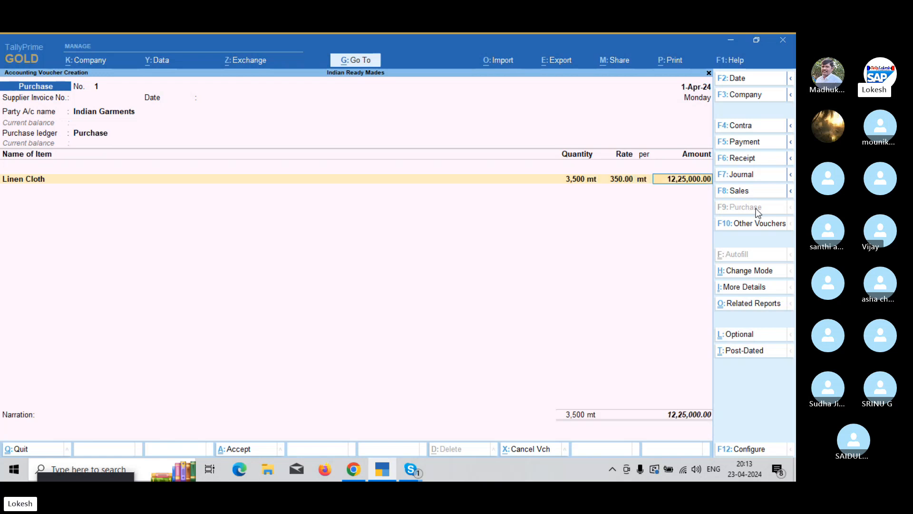
key("Return")
- Add Denim Cloth to the purchase voucher with quantity 4,000 mt at a rate of 250
type("de")
key("Return")
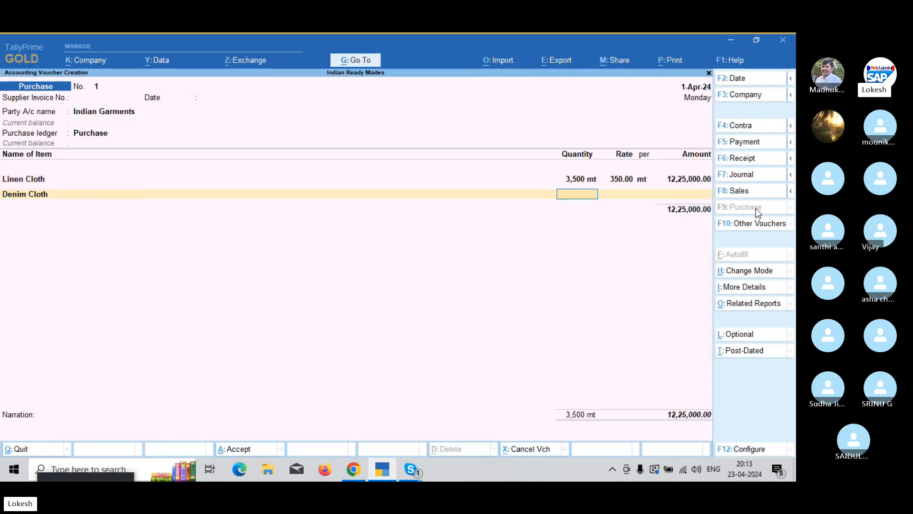
type("4000")
key("Return")
type("250")
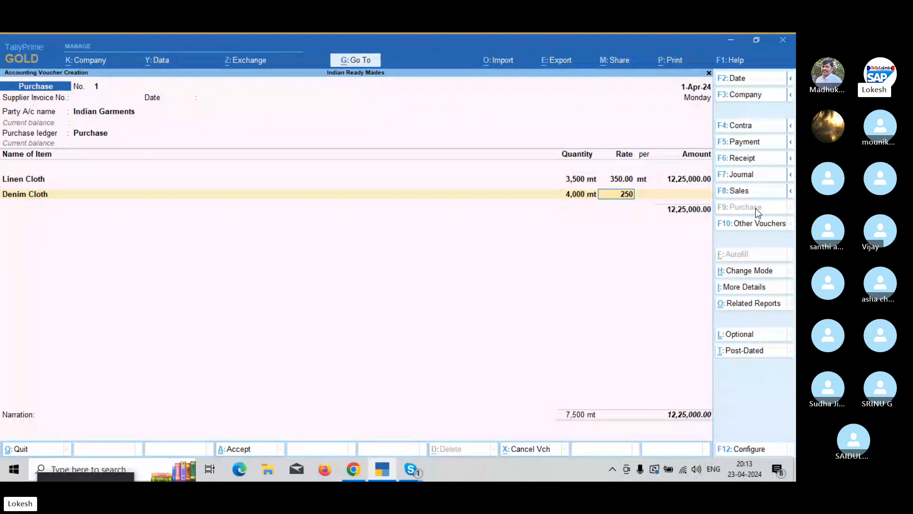
key("Return")
key("Return")
key("Return")
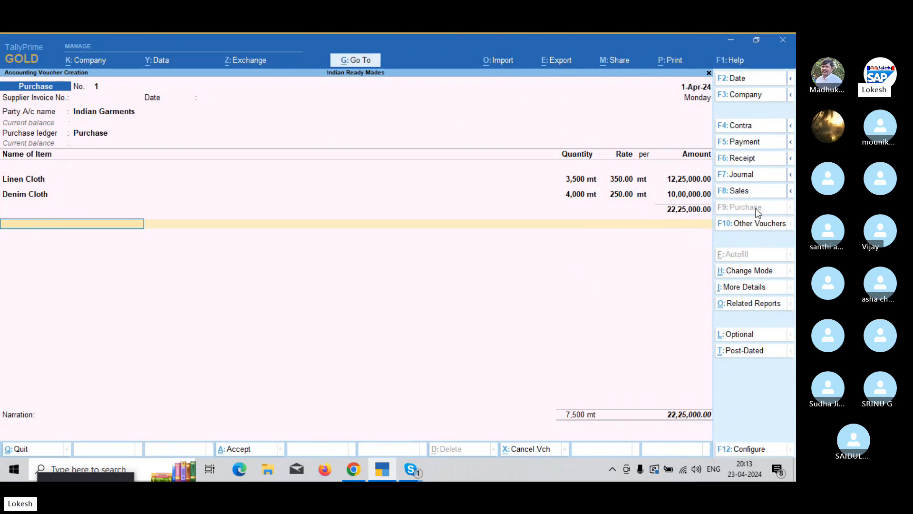
- End the item list and save the Indian Garments purchase voucher without a narration
key("Return")
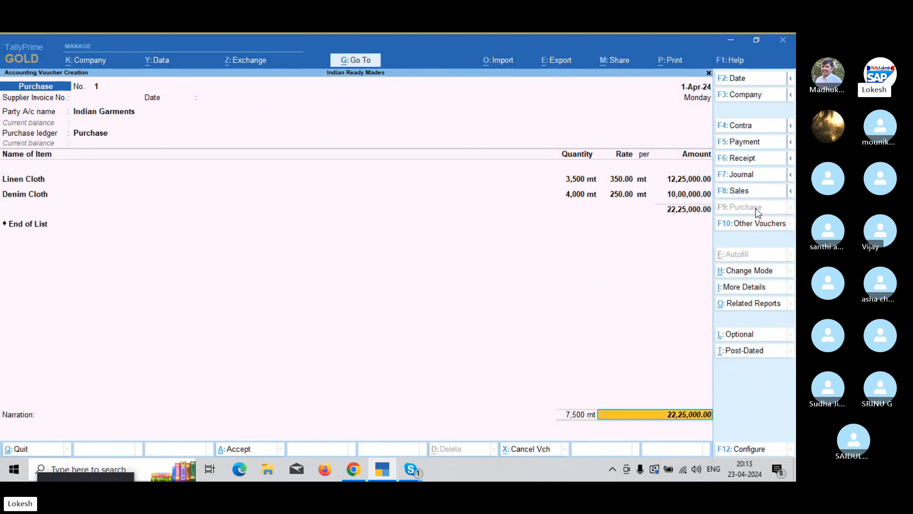
key("Return")
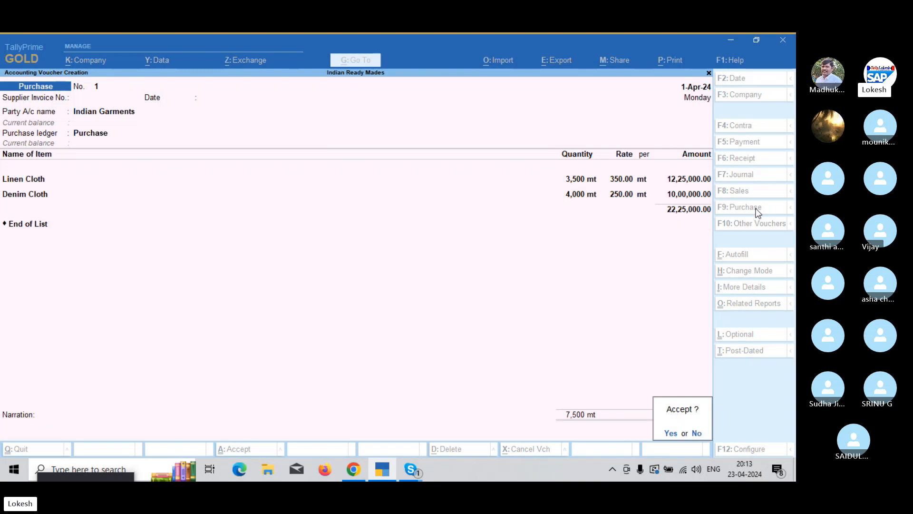
key("Return")
- Set up the next purchase voucher with party Galaxy Pvt Ltd and the Purchase ledger, leaving the supplier invoice and receipt details blank
key("Return")
key("Return")
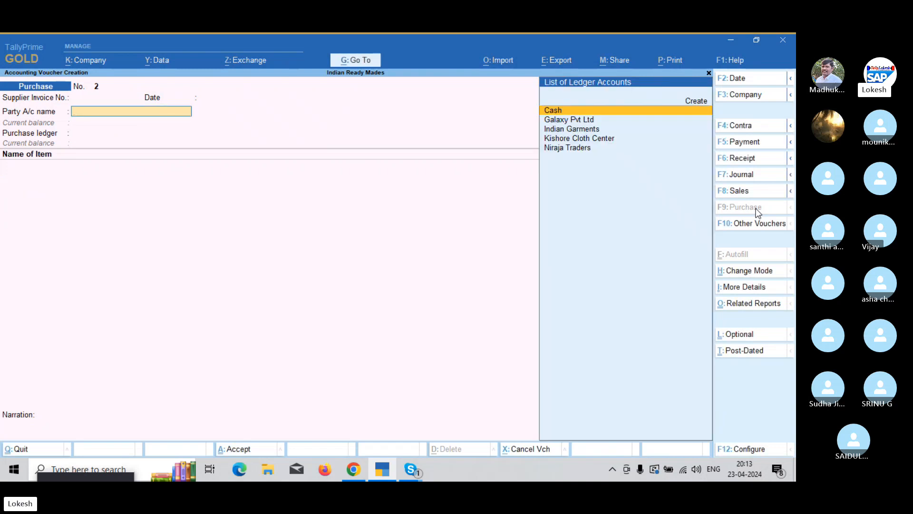
type("g")
key("Return")
key("Return")
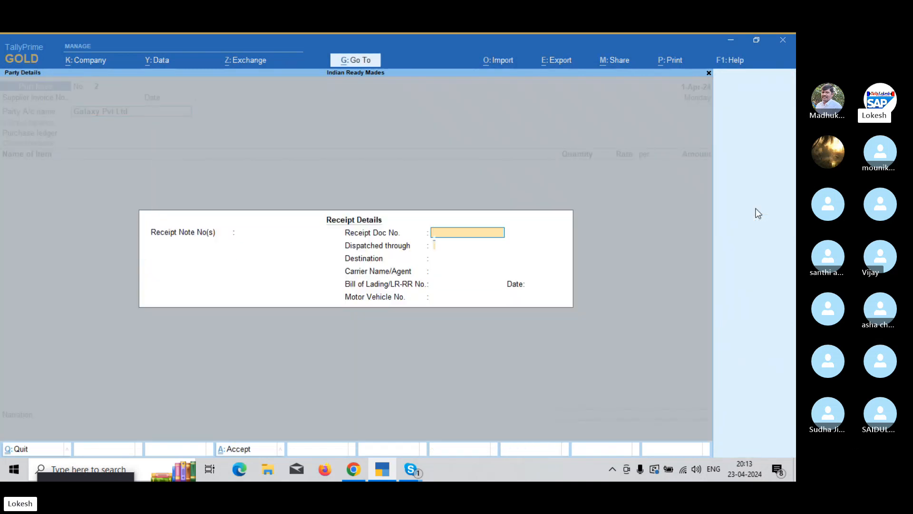
key("Return")
key("Return")
key("Return")
key("Return")
key("Return")
key("Return")
key("Return")
key("Return")
key("Return")
key("Return")
key("Return")
key("Return")
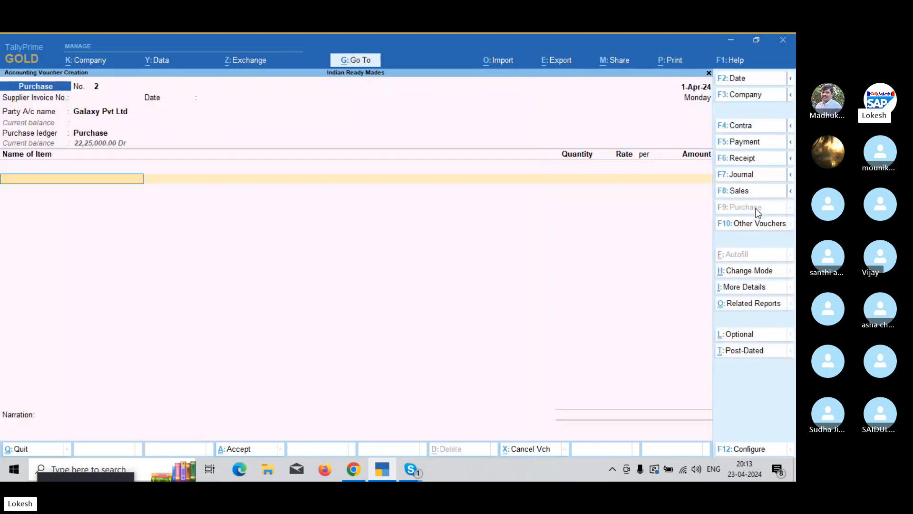
- Add Pearl Buttons to the Galaxy Pvt Ltd purchase voucher with quantity 2,000 dz at a rate of 50
type("p")
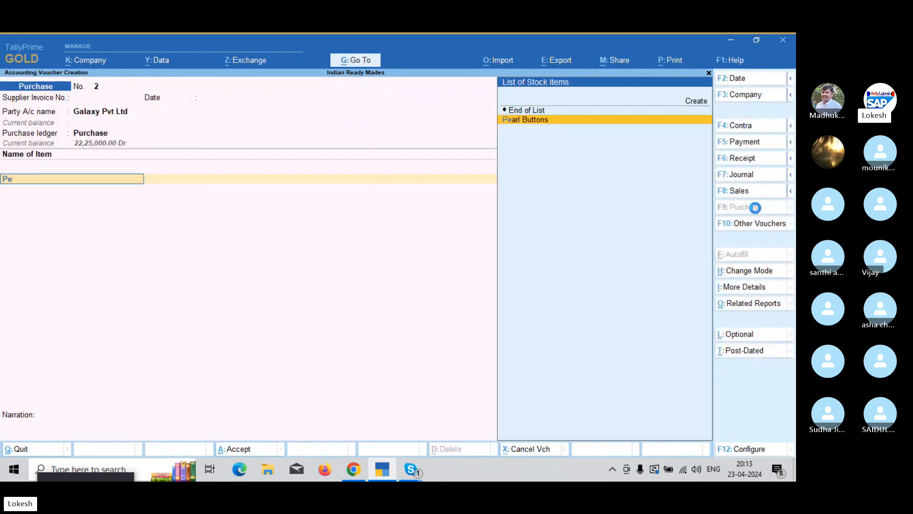
key("Return")
type("2000")
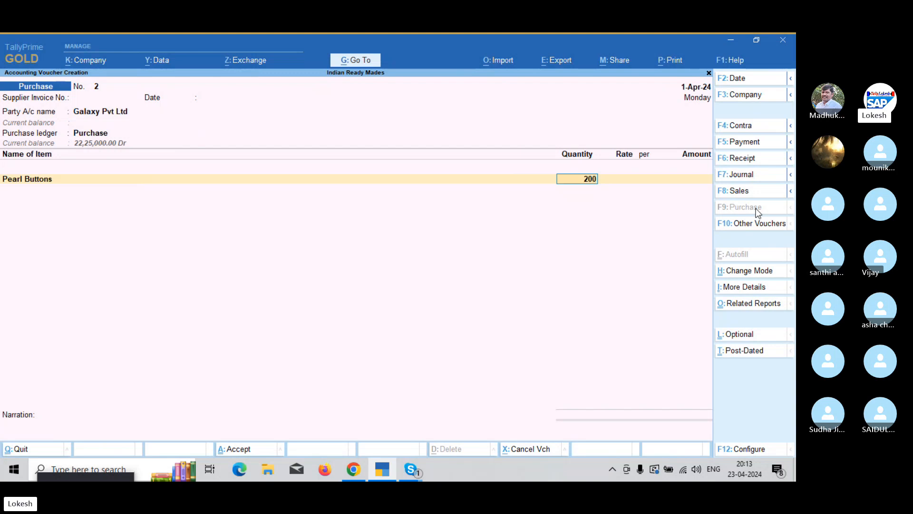
key("Return")
type("50")
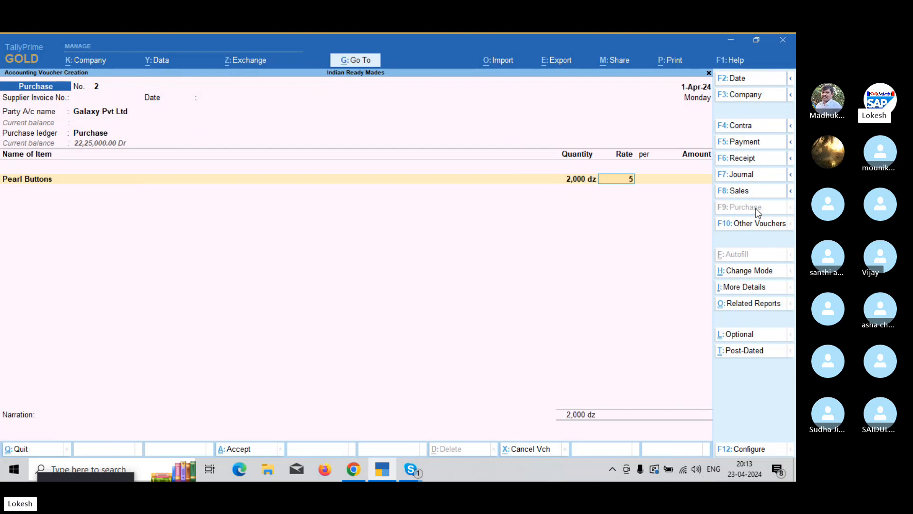
key("Return")
key("Return")
key("Return")
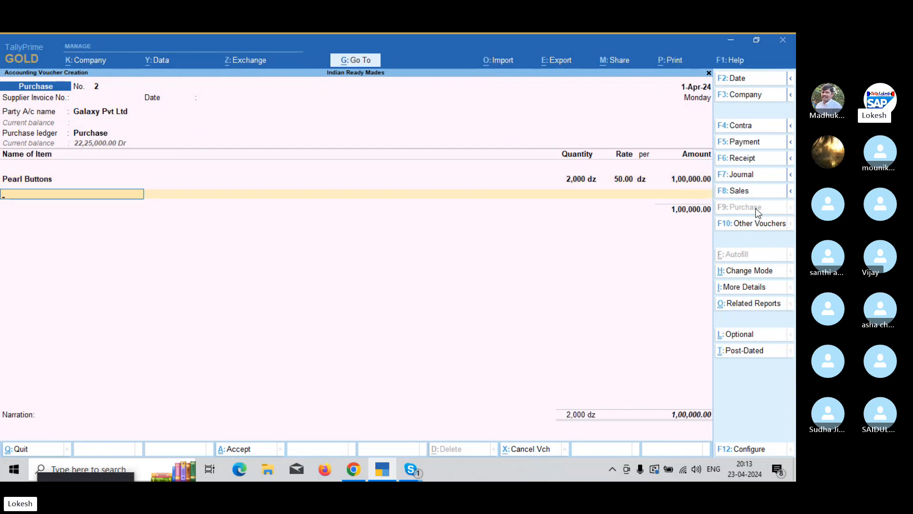
- Add Metal Buttons to the purchase voucher with quantity 1,300 dz at a rate of 40
type("me")
key("Return")
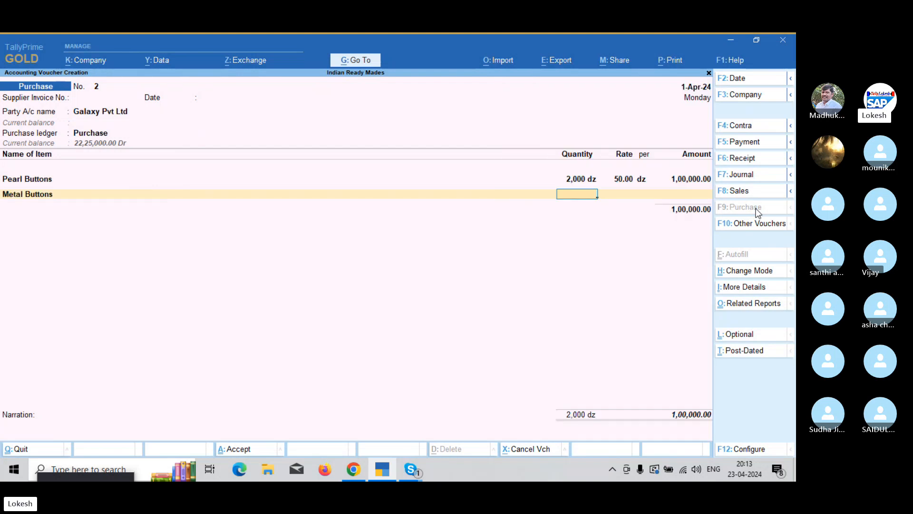
type("1300")
key("Return")
type("40")
key("Return")
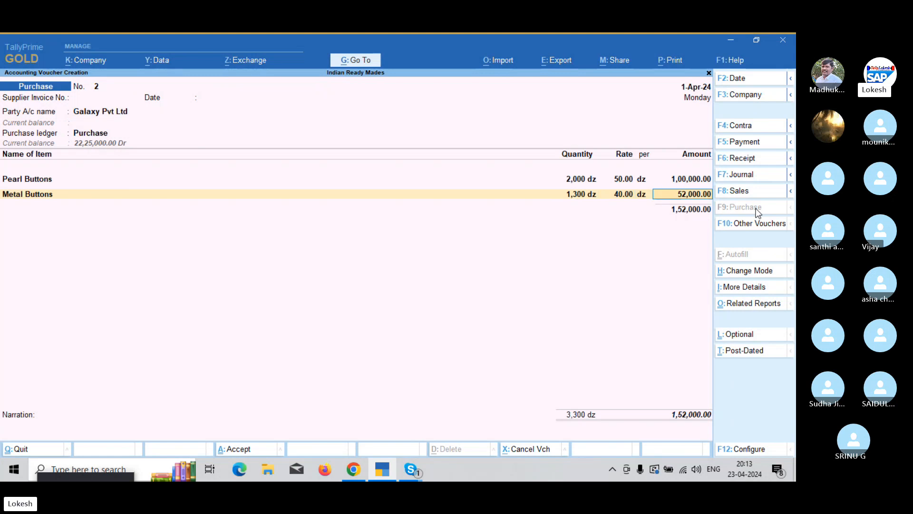
key("Return")
- End the item list and save the Galaxy Pvt Ltd purchase voucher without a narration
key("Return")
key("Return")
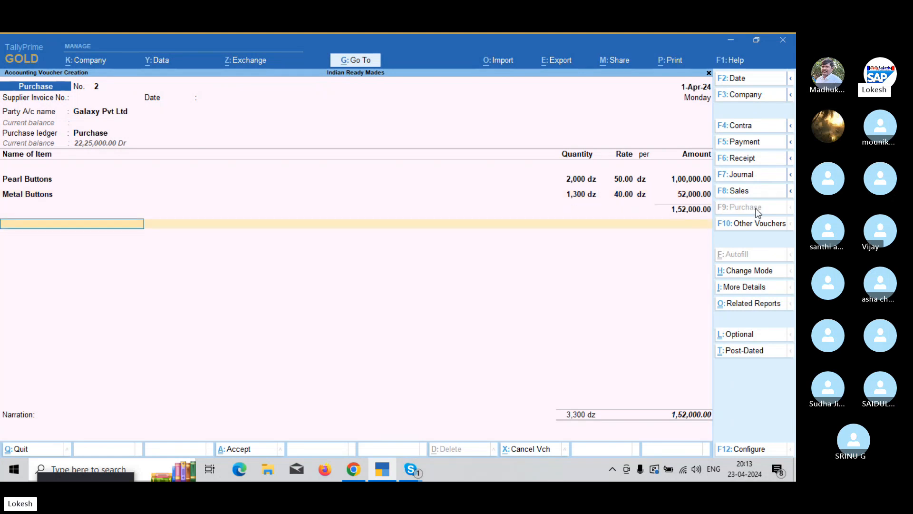
key("Return")
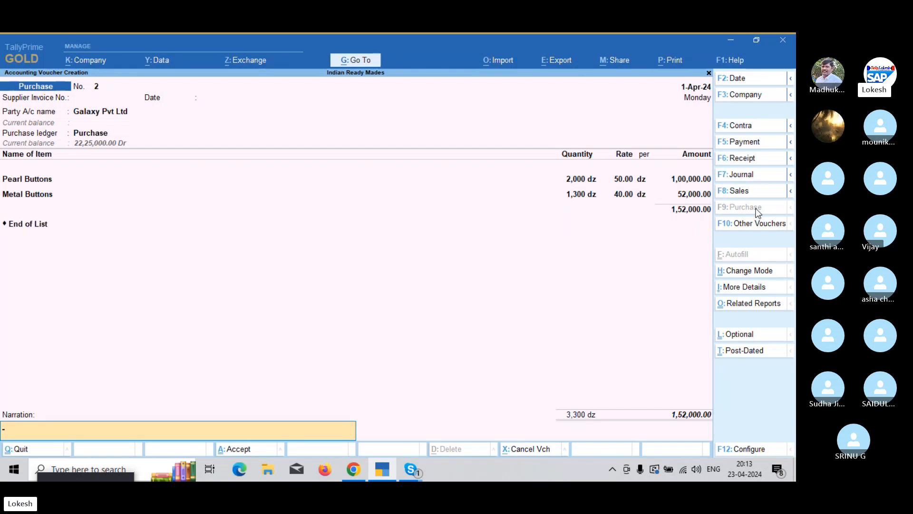
key("Return")
key("Return")
- Set up the next purchase voucher with party Niraja Traders and the Purchase ledger, leaving the supplier invoice and receipt details blank
key("Return")
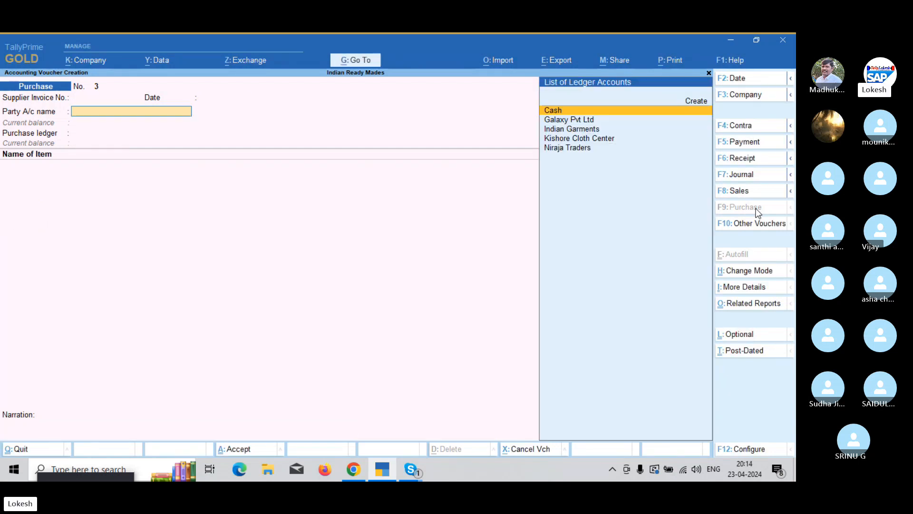
type("n")
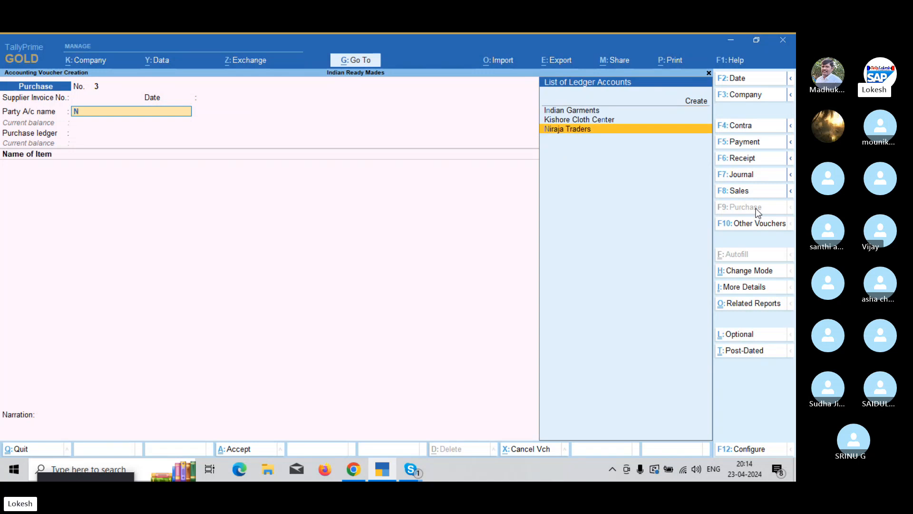
key("Return")
key("ctrl+a")
key("Return")
key("Return")
key("Return")
key("Return")
key("Return")
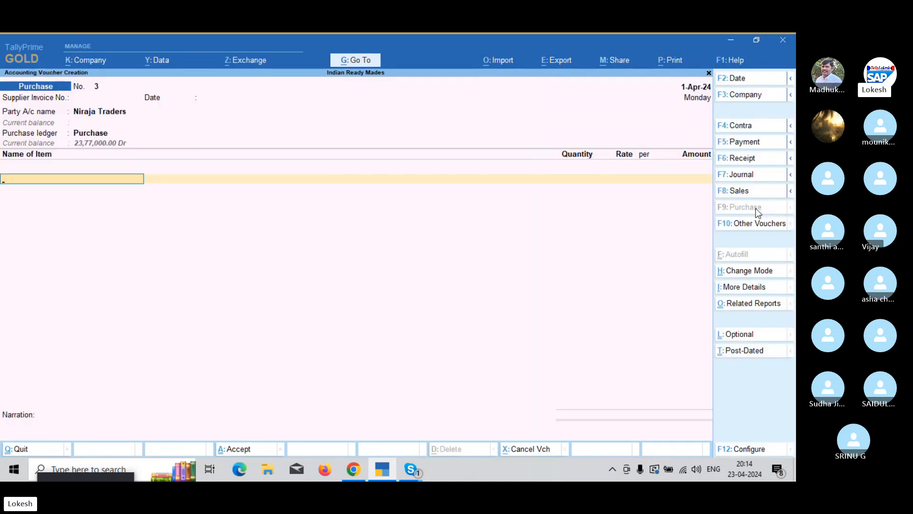
- Add Silk Threads to the Niraja Traders purchase voucher with quantity 2,000 pc at a rate of 15
type("s")
key("Return")
type("2000")
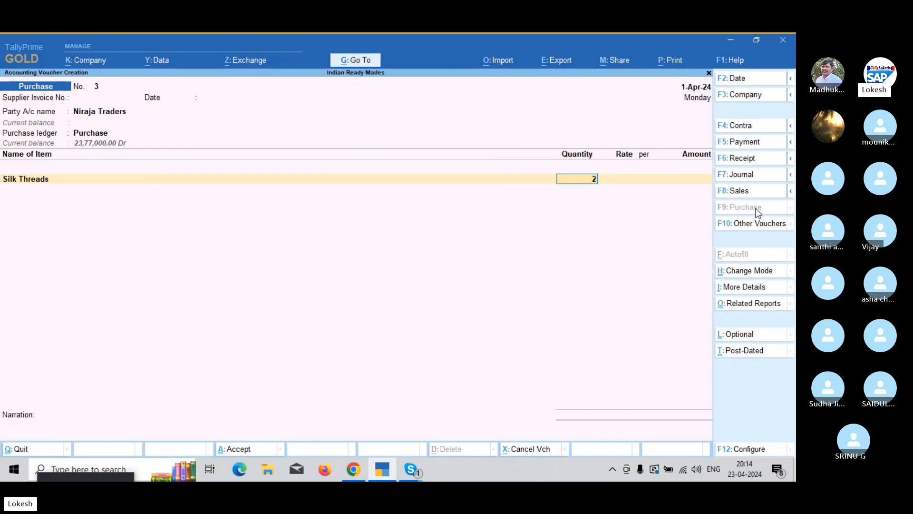
key("Return")
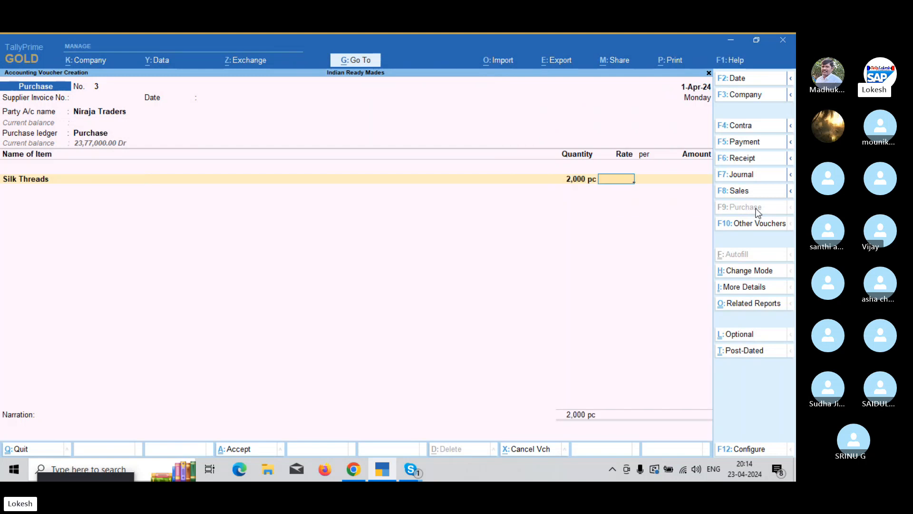
type("15")
key("Return")
key("Return")
key("Return")
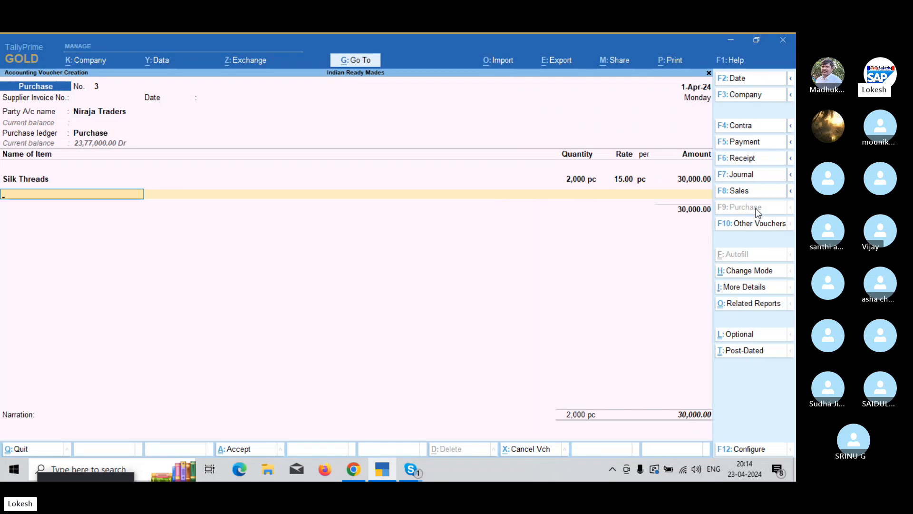
- Add Cotton Threads to the purchase voucher with quantity 1,500 pc at a rate of 20
type("C")
key("Down")
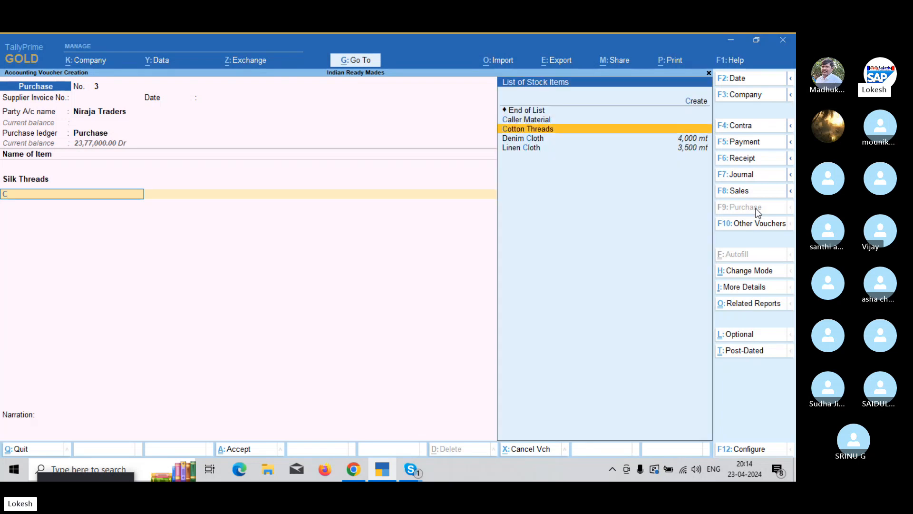
key("Return")
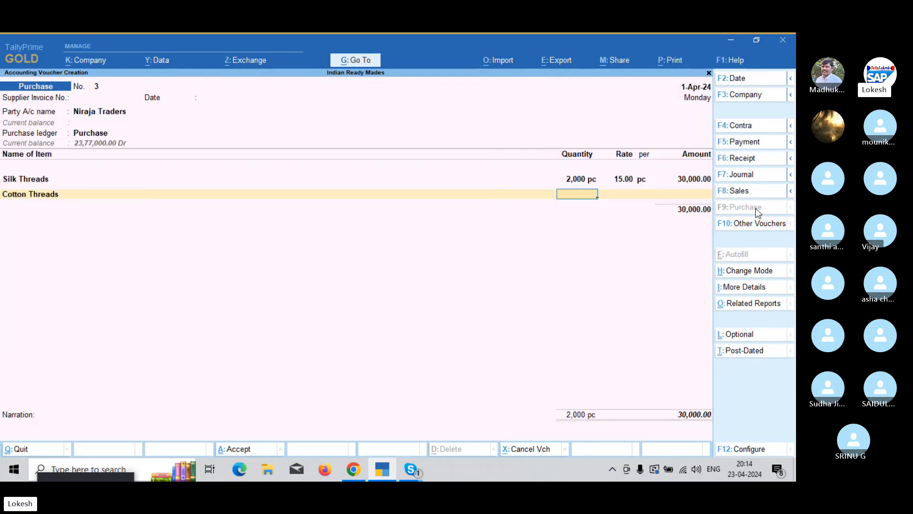
type("1500")
key("Return")
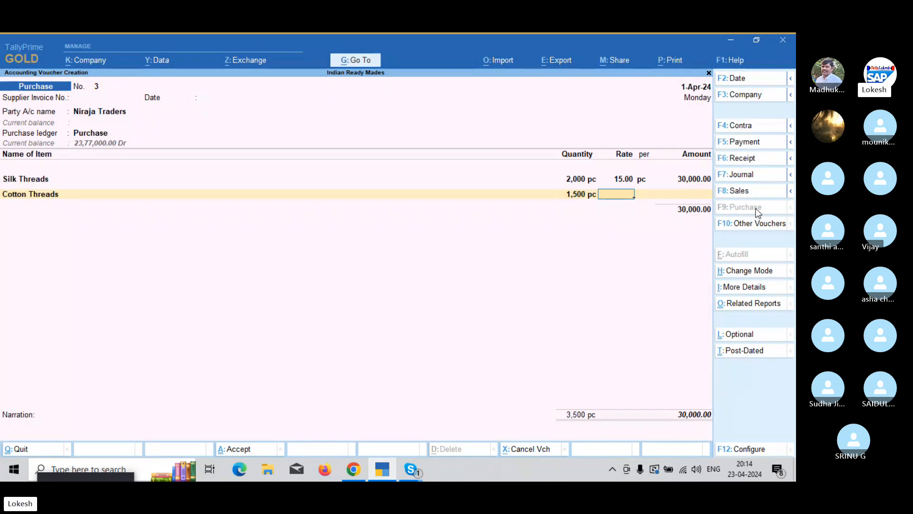
type("20")
key("Return")
key("Return")
key("Return")
- End the item list and save the Niraja Traders purchase voucher without a narration
key("Return")
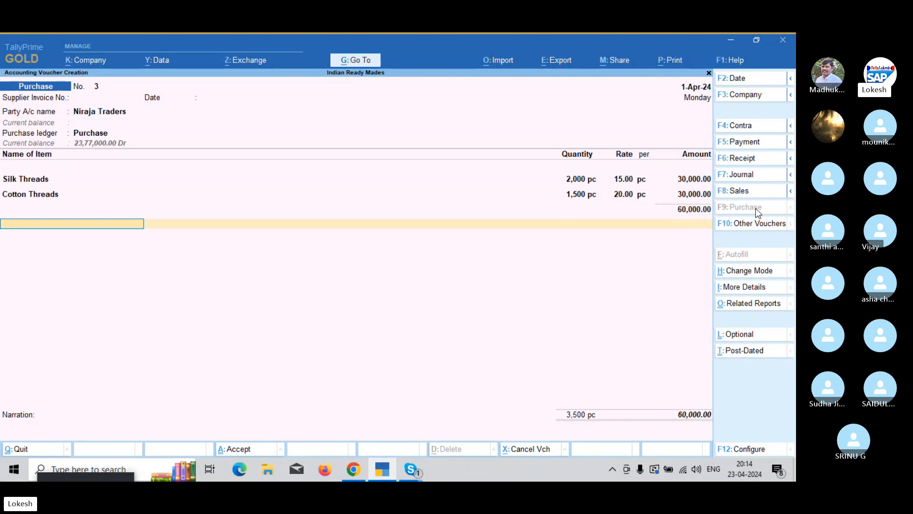
key("Return")
key("Return")
key("Return")
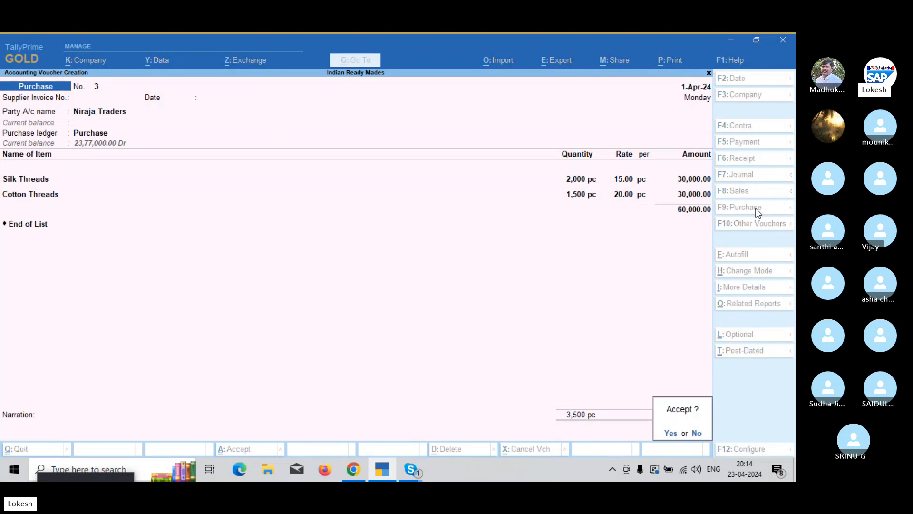
key("Return")
- Set up a cash purchase voucher with Cash as the party and the Purchase ledger, leaving the supplier invoice and receipt details blank
key("Return")
key("Return")
key("Return")
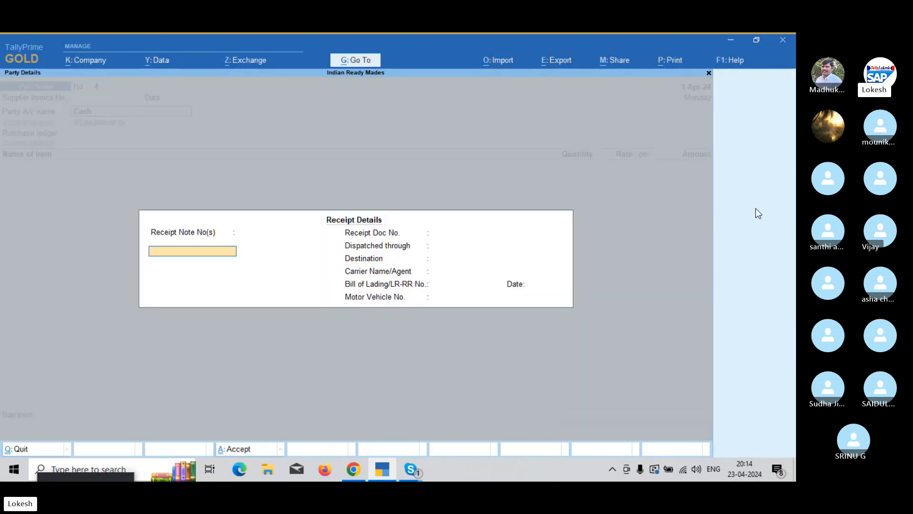
key("Return")
key("Return")
key("Return")
key("Return")
key("Return")
key("Return")
key("Return")
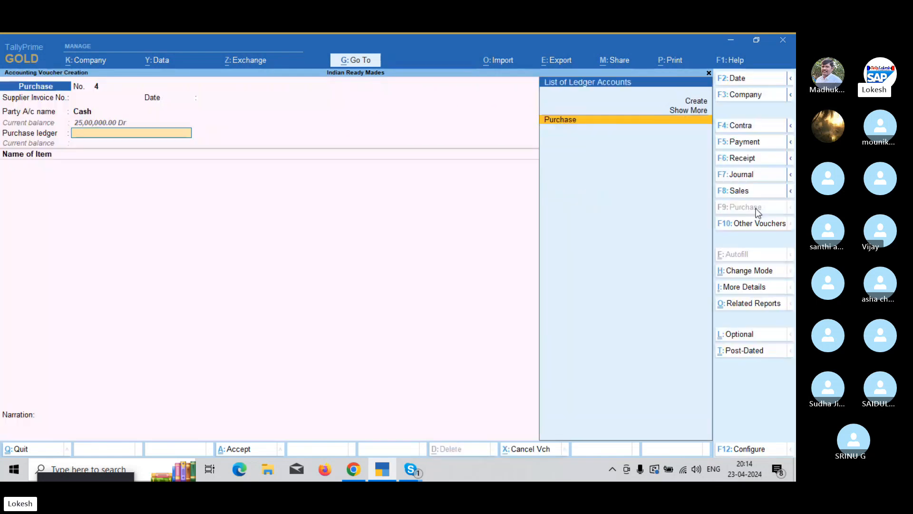
key("Return")
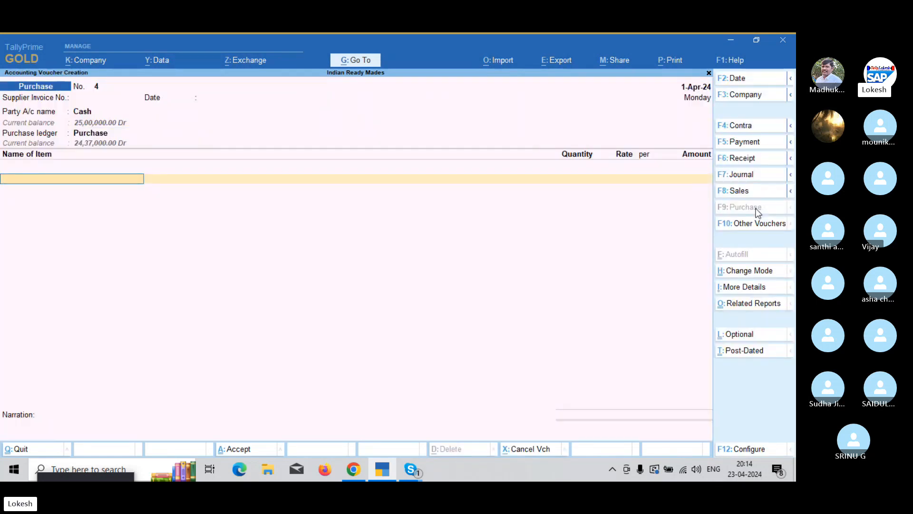
- Add Caller Material to the cash purchase voucher with quantity 2,000 pc at a rate of 30
type("Ca")
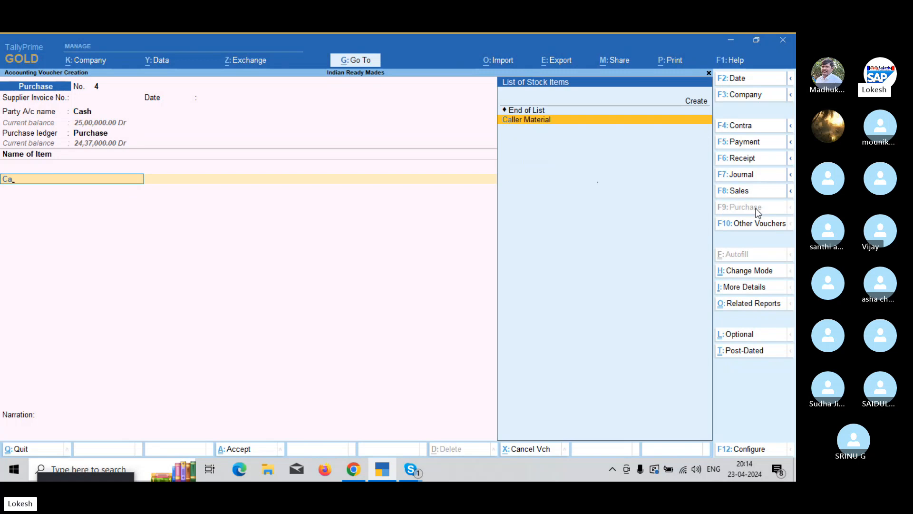
key("Return")
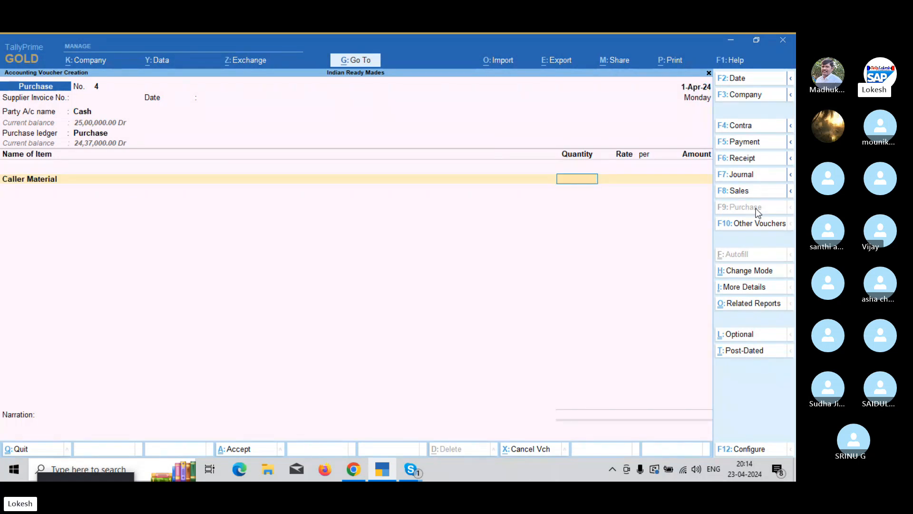
type("2000")
key("Return")
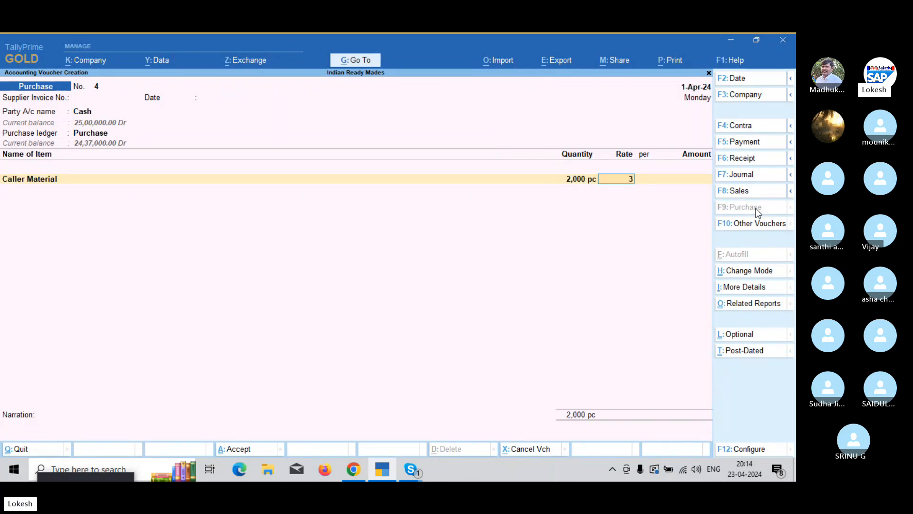
type("30")
key("Return")
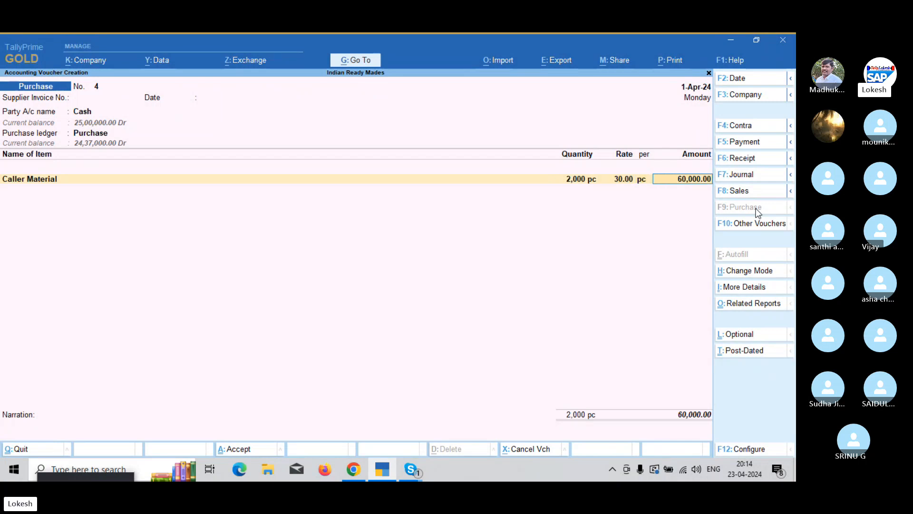
key("Return")
- Save the cash purchase voucher without a narration and quit voucher entry to the Gateway of Tally
key("Return")
key("Return")
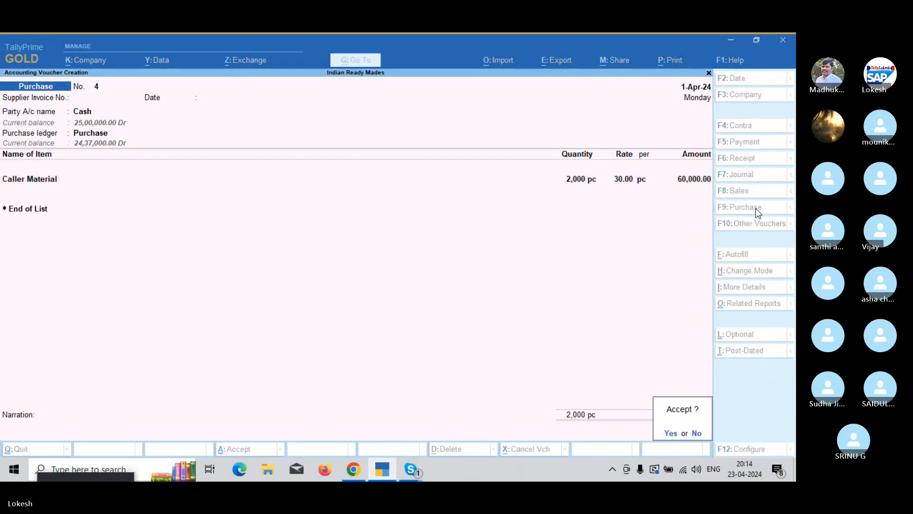
key("Return")
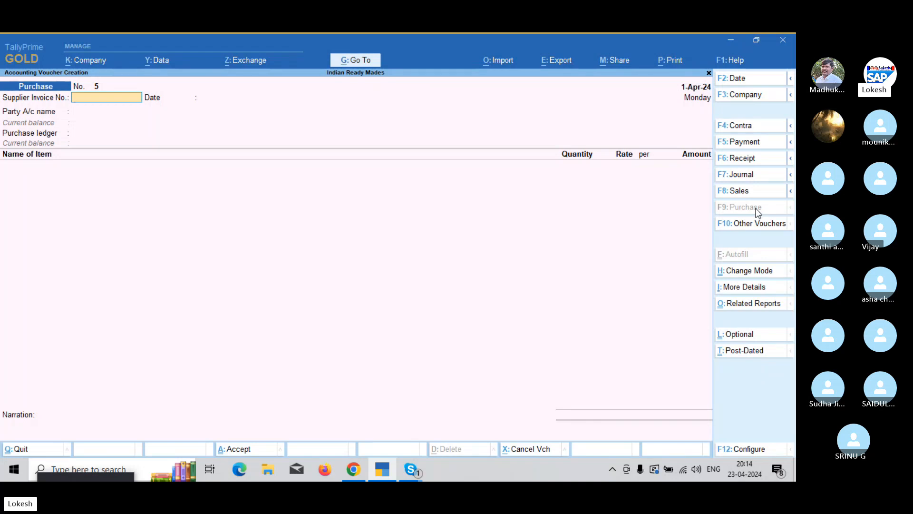
key("Escape")
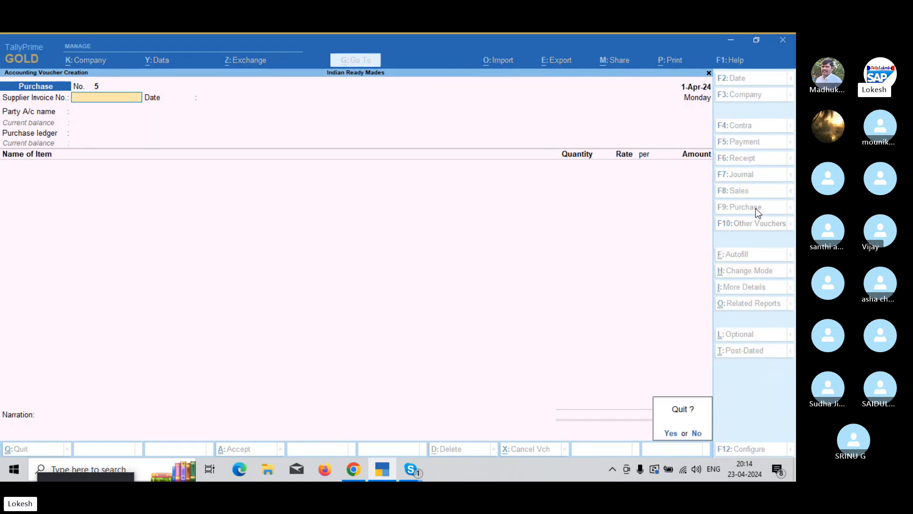
key("y")
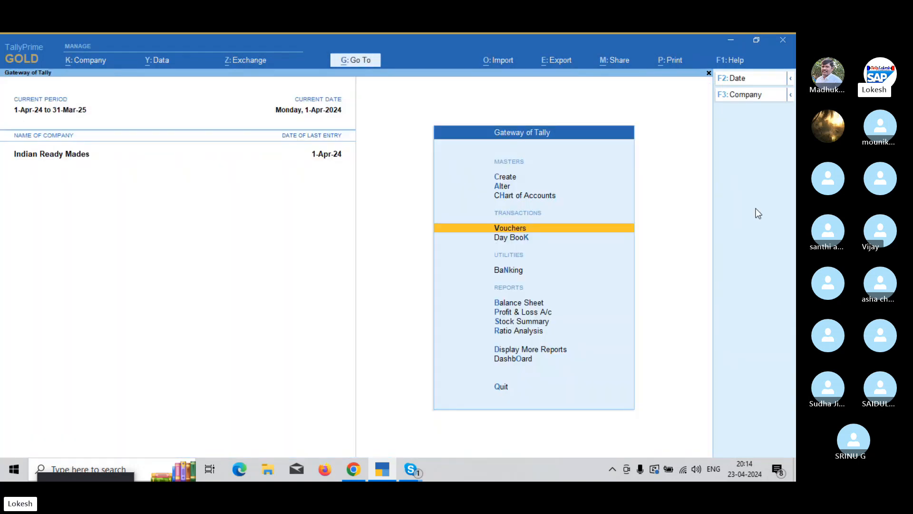
- Start a new voucher type master and name it Manufacturing, without an alias
key("Up")
key("Up")
key("Up")
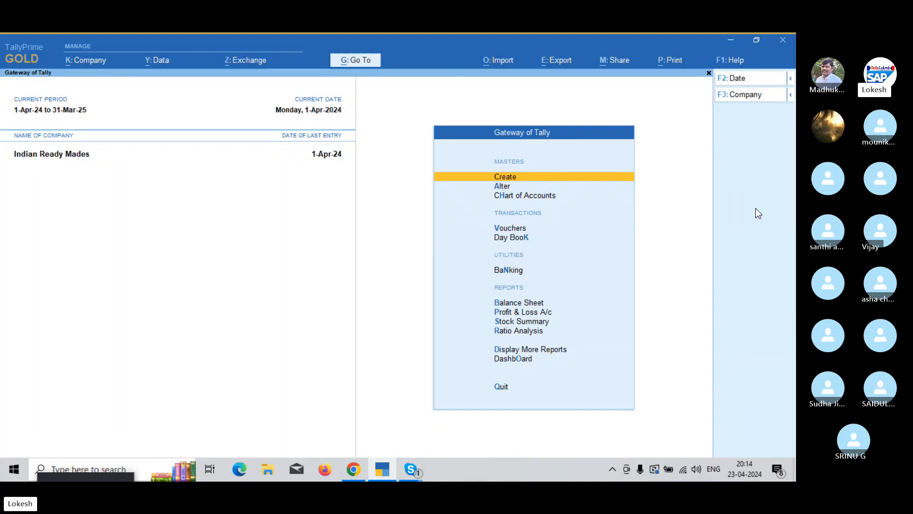
key("Return")
key("Down")
key("Down")
key("Down")
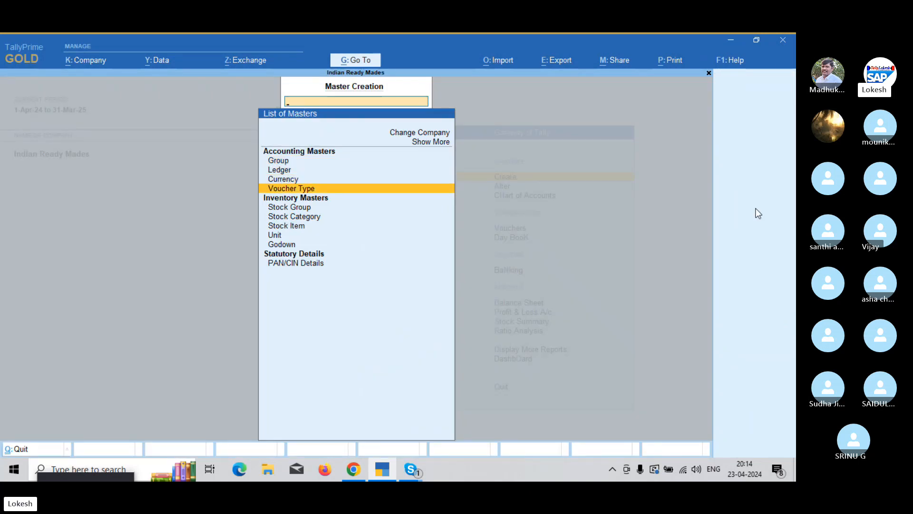
key("Return")
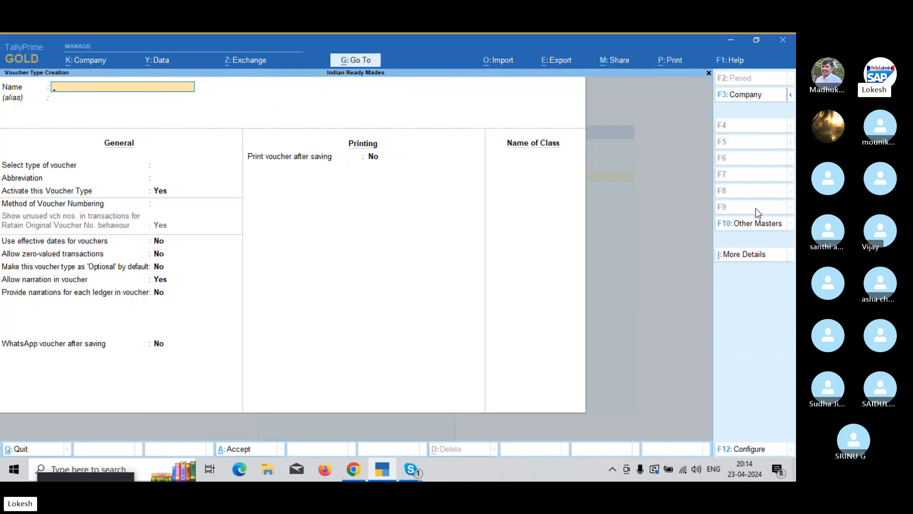
type("Manufacturing")
key("Return")
key("Return")
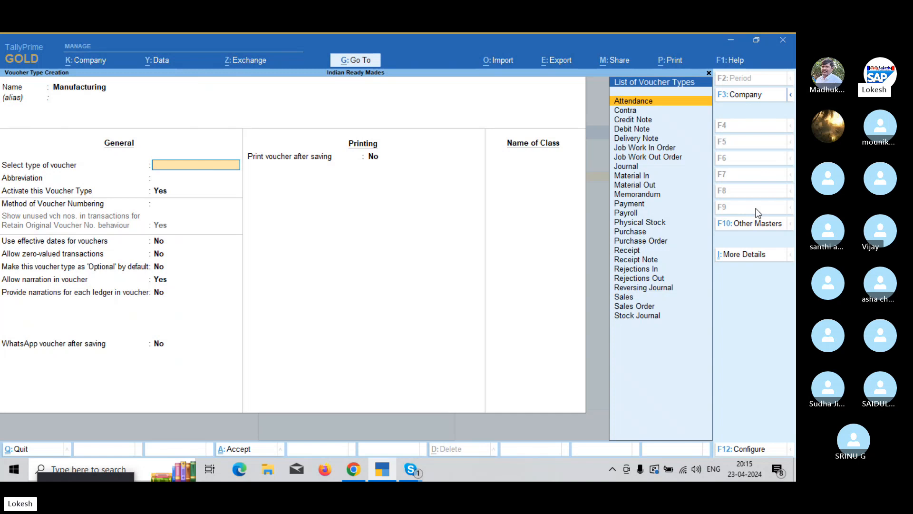
- Base the Manufacturing voucher type on Stock Journal with Automatic numbering, keeping the default numbering, effective date and narration options
type("St")
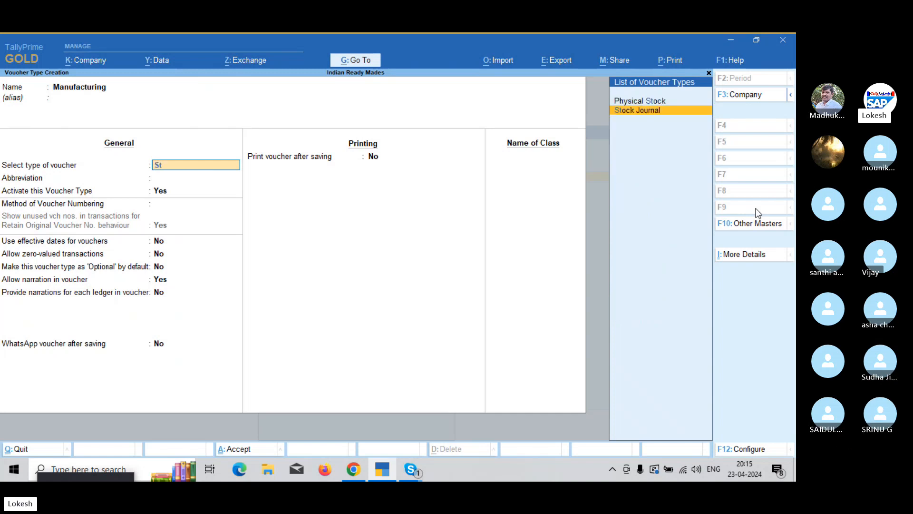
key("Return")
key("Return")
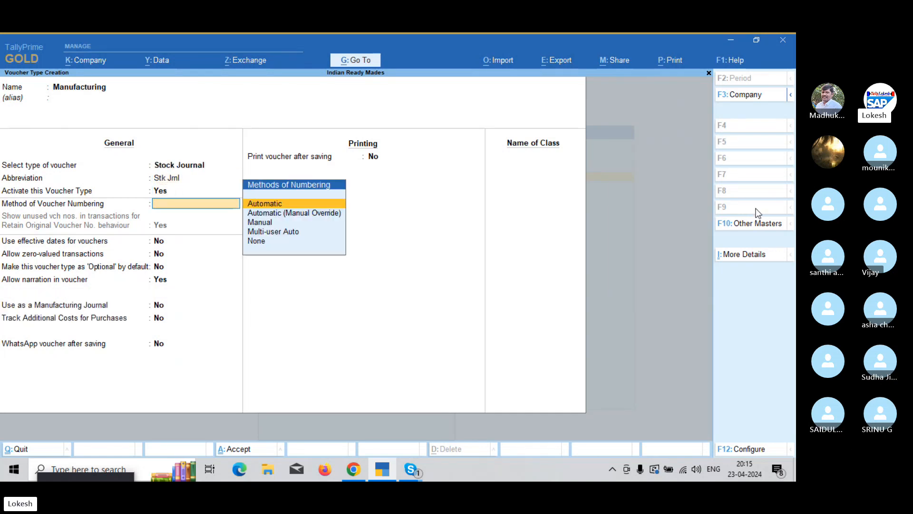
key("Return")
key("Return")
key("Return")
key("Return")
key("Return")
key("Return")
key("Return")
key("Return")
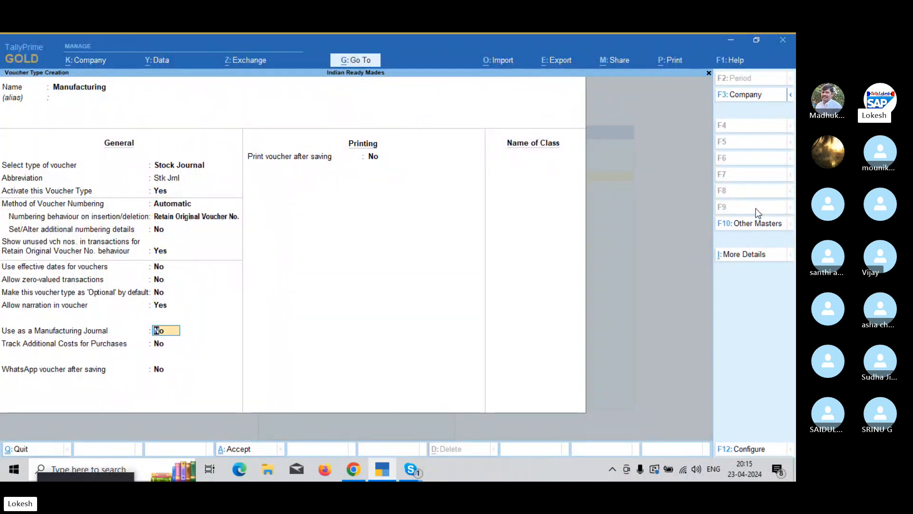
- Enable use as a Manufacturing Journal, save the voucher type, and return to the Gateway of Tally
type("y")
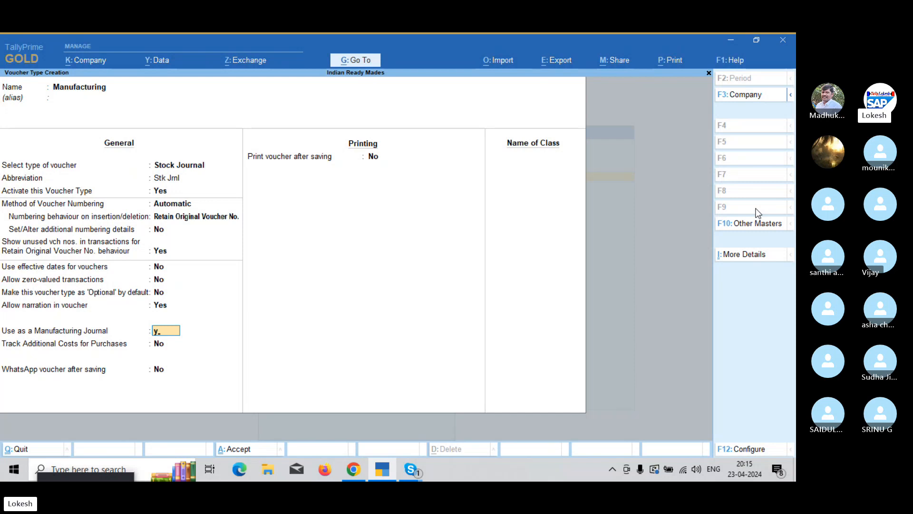
key("Return")
key("Return")
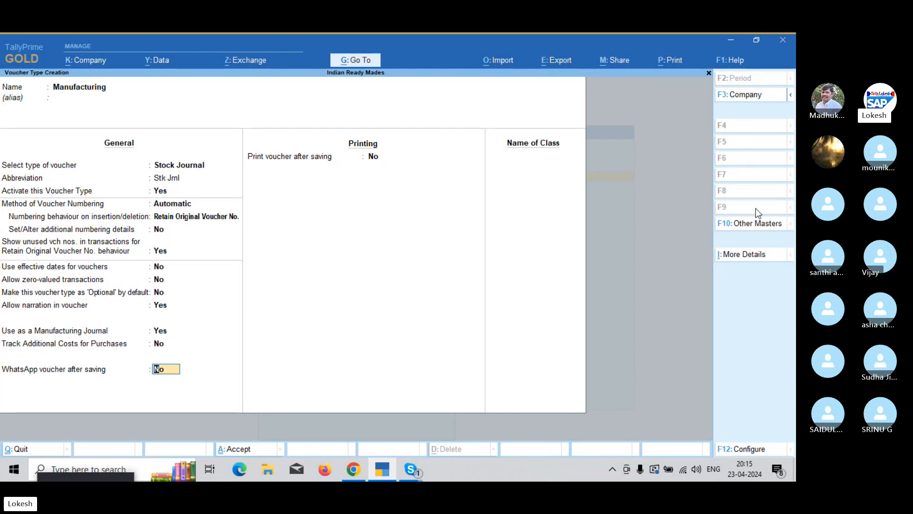
key("Return")
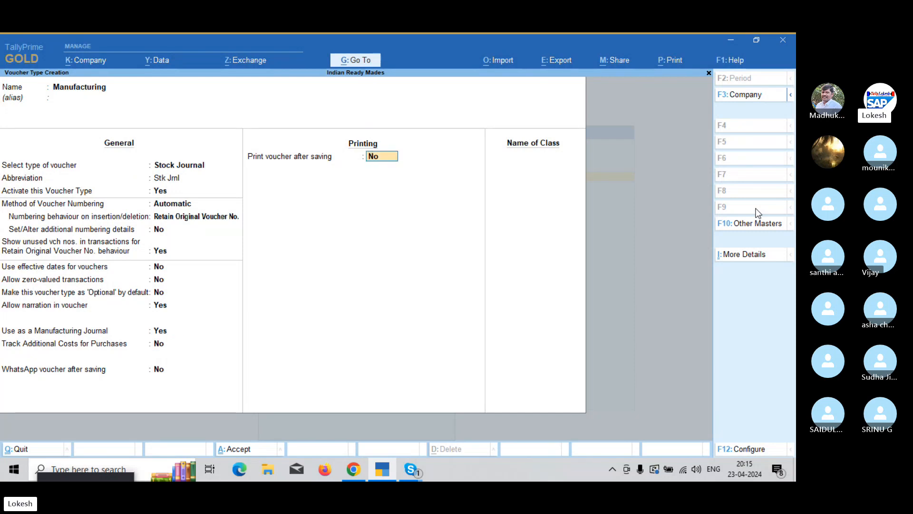
key("Return")
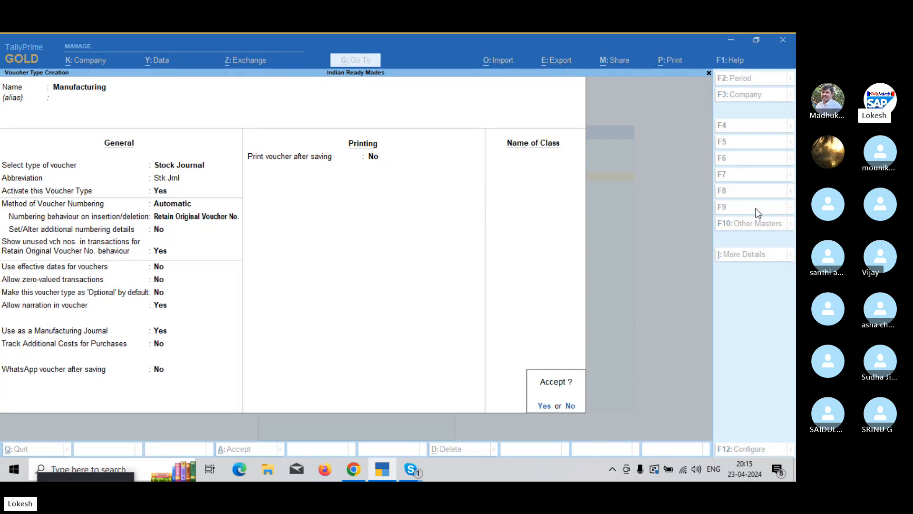
key("Return")
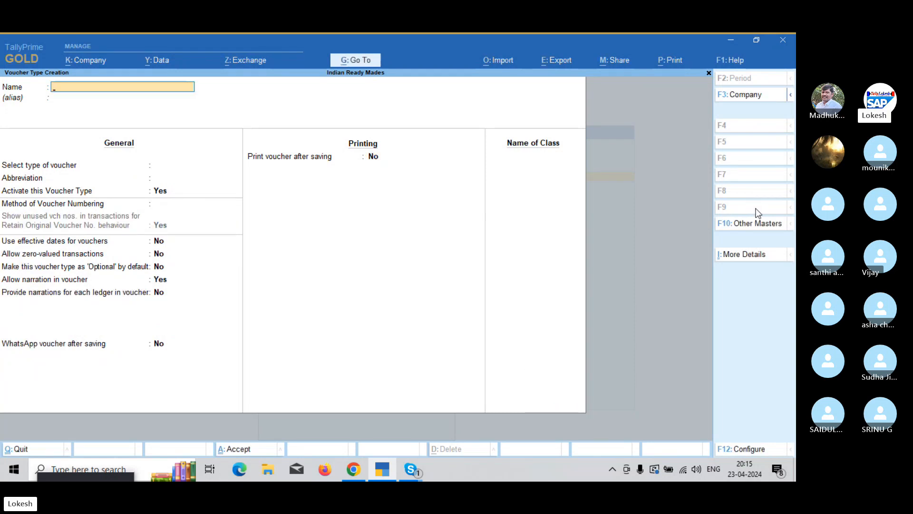
key("Escape")
key("Return")
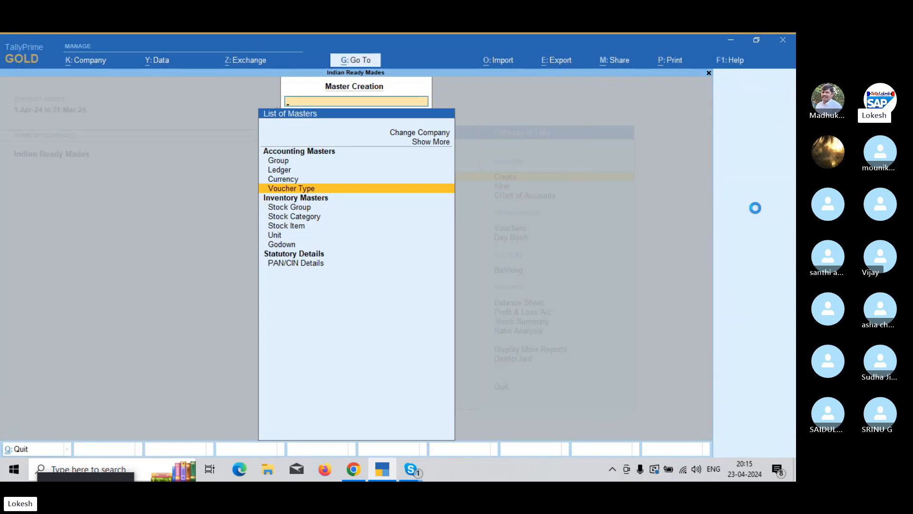
key("Escape")
- Open voucher entry and switch to the Manufacturing inventory voucher
key("Down")
key("Down")
key("Down")
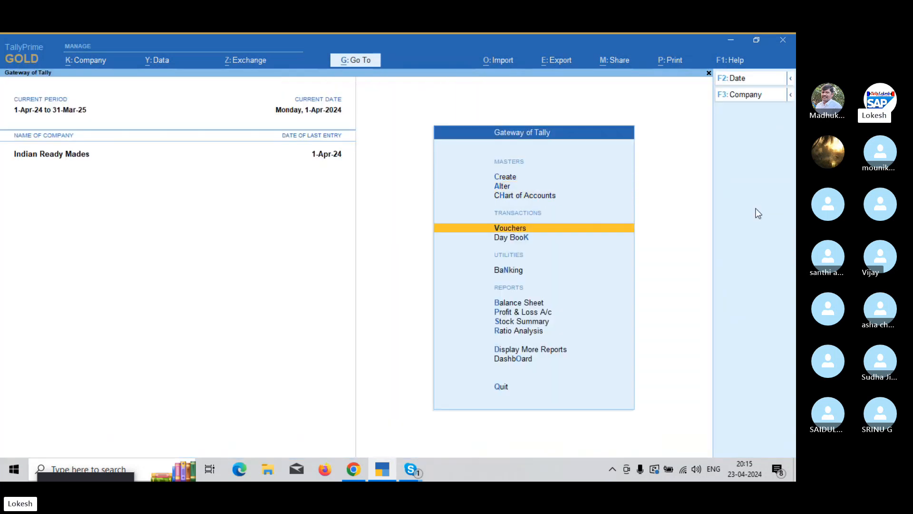
key("Return")
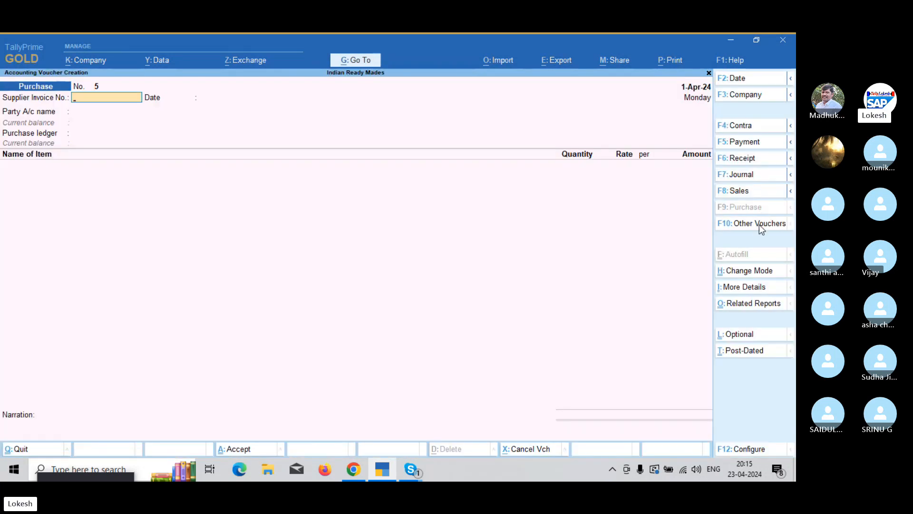
left_click(761, 228)
key("Down")
key("Down")
key("Down")
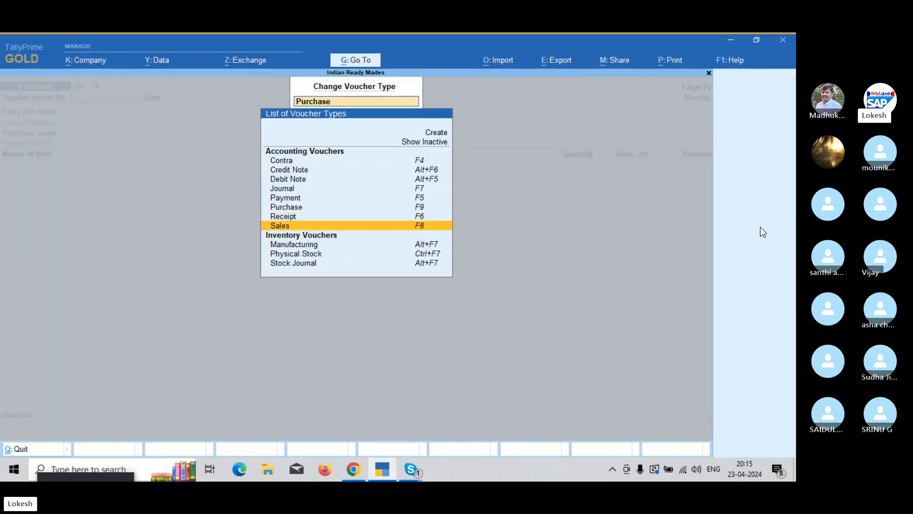
key("Down")
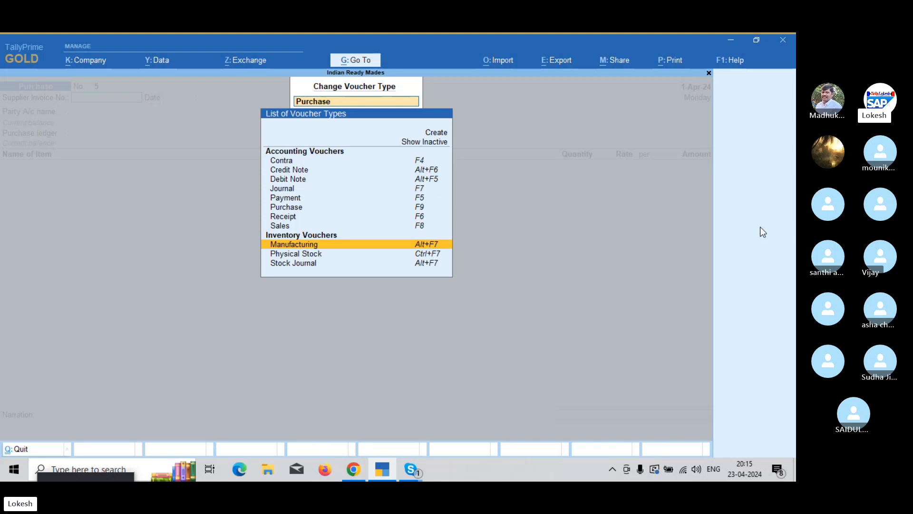
key("Return")
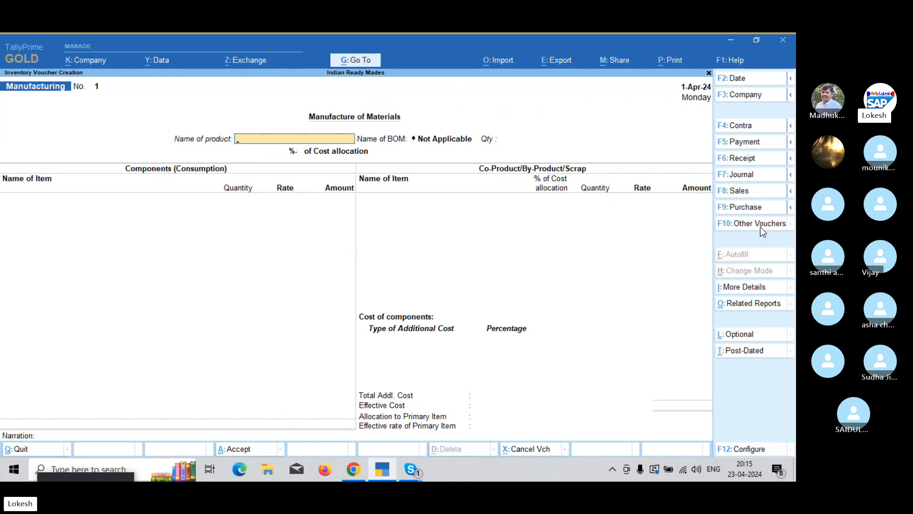
type("D")
key("BackSpace")
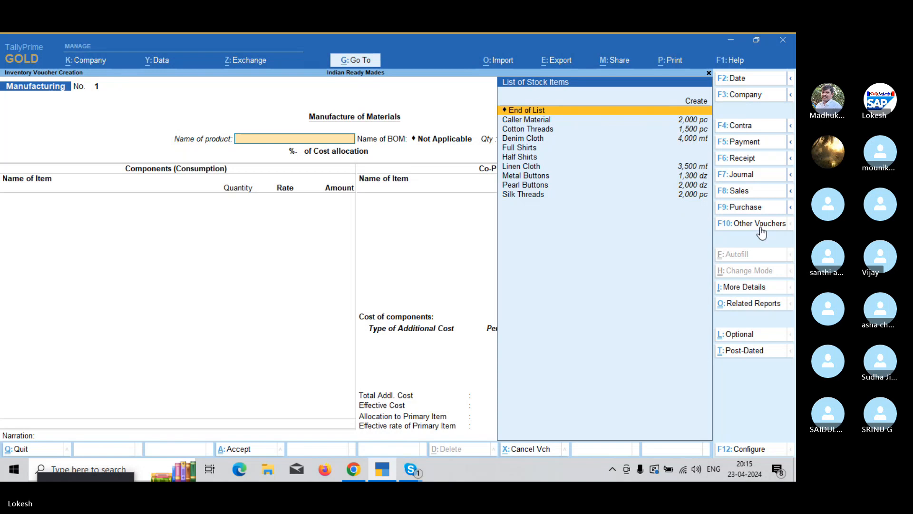
type("De")
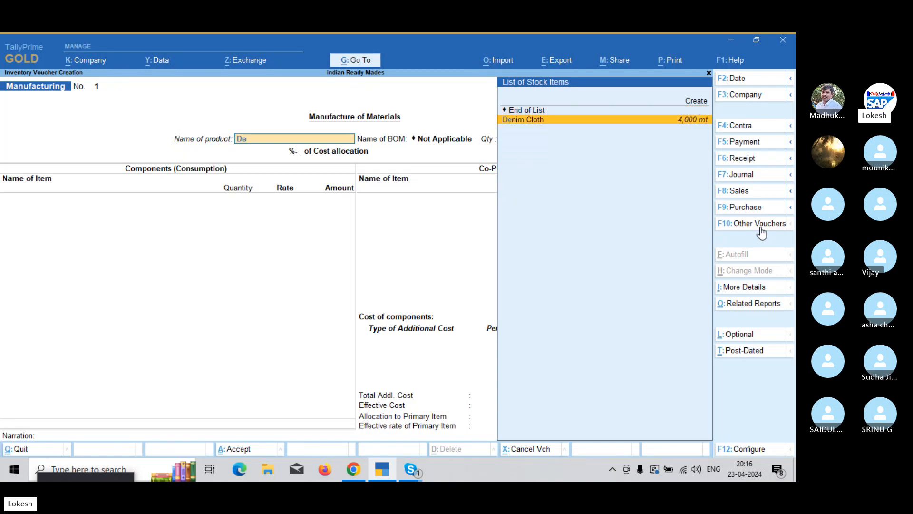
key("BackSpace")
key("BackSpace")
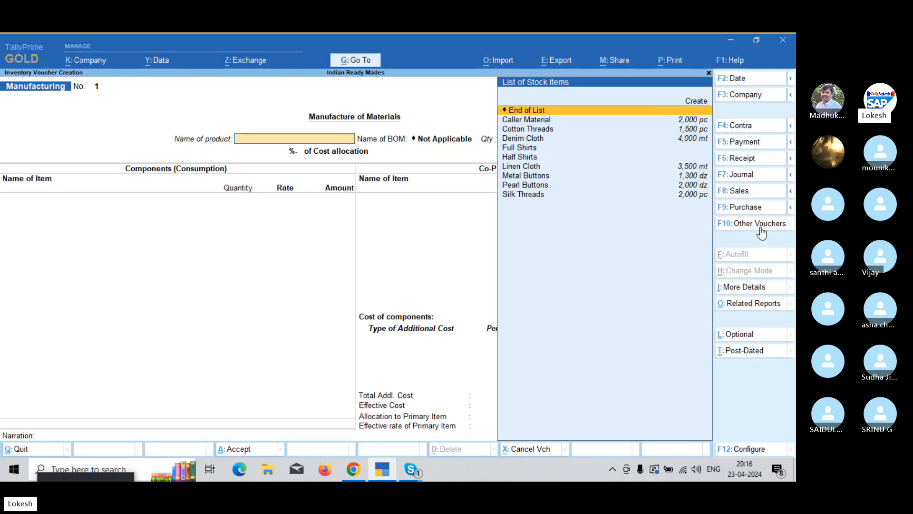
- Set Half Shirts as the product to manufacture, with a quantity of 1,300 nos
key("Down")
key("Down")
key("Down")
key("Down")
key("Down")
key("Return")
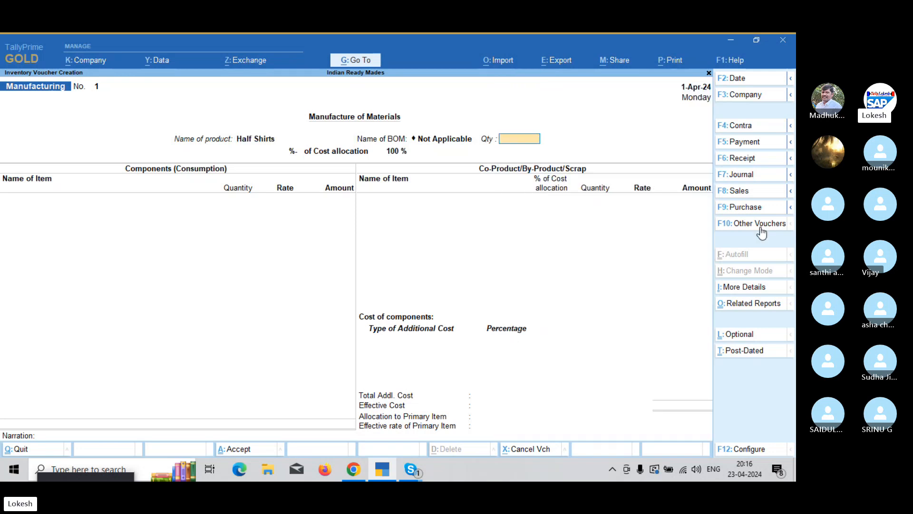
type("1,3")
type("00")
key("Return")
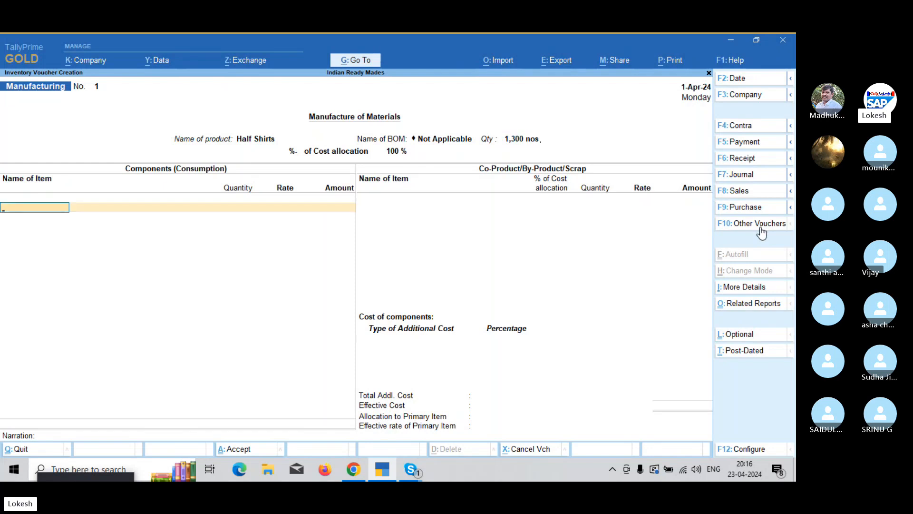
- Add Denim Cloth as a consumed component with quantity 2,600 mt at the default rate
type("D")
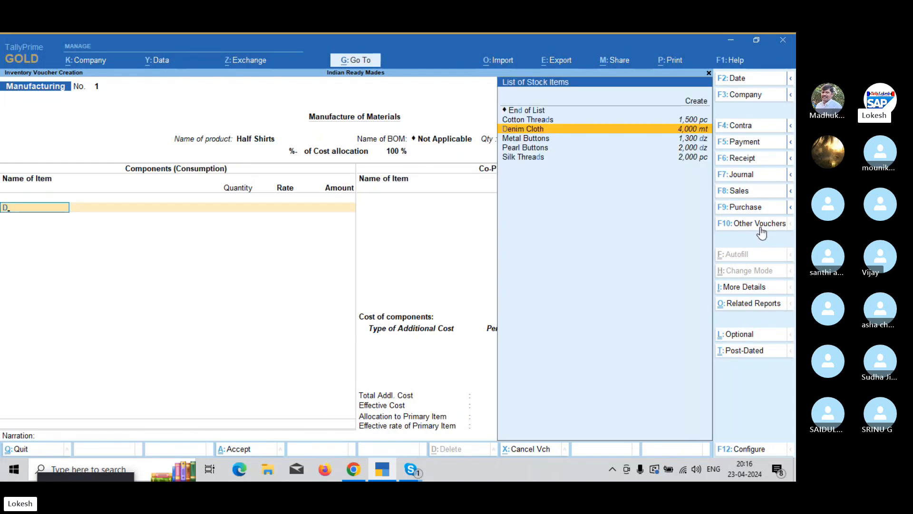
key("Return")
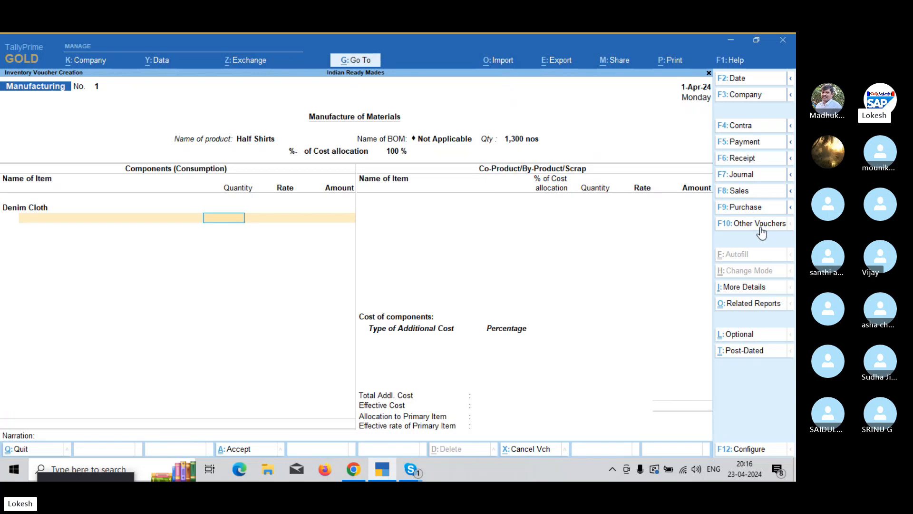
type("2600")
key("Return")
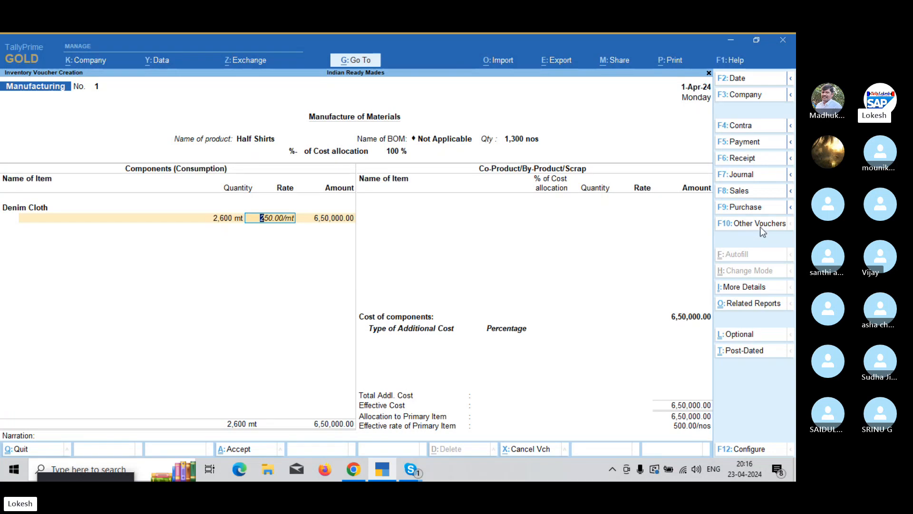
key("Return")
- Add Pearl Buttons as a consumed component with quantity 867 dz at the default rate
type("Pe")
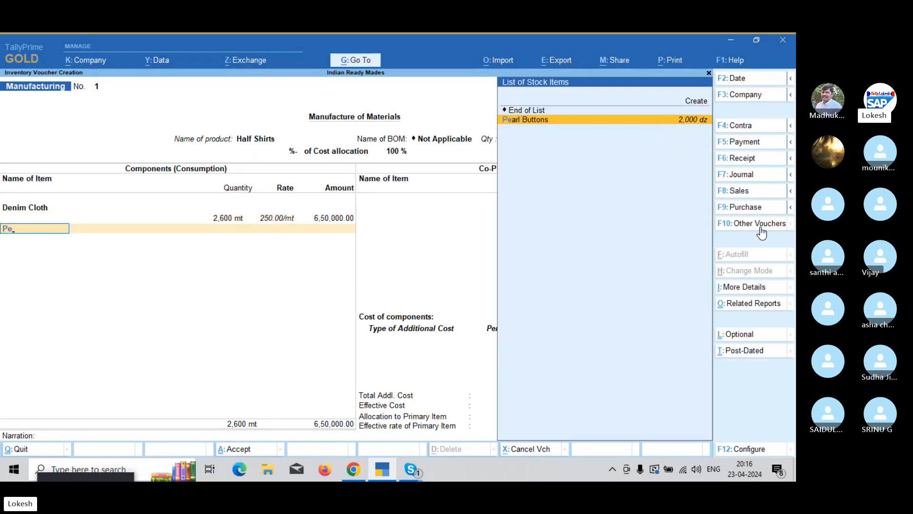
key("Return")
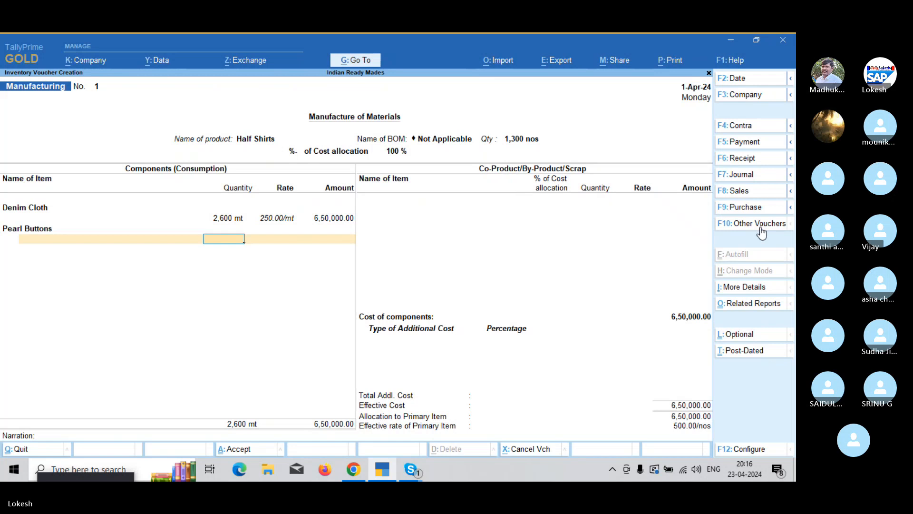
type("867")
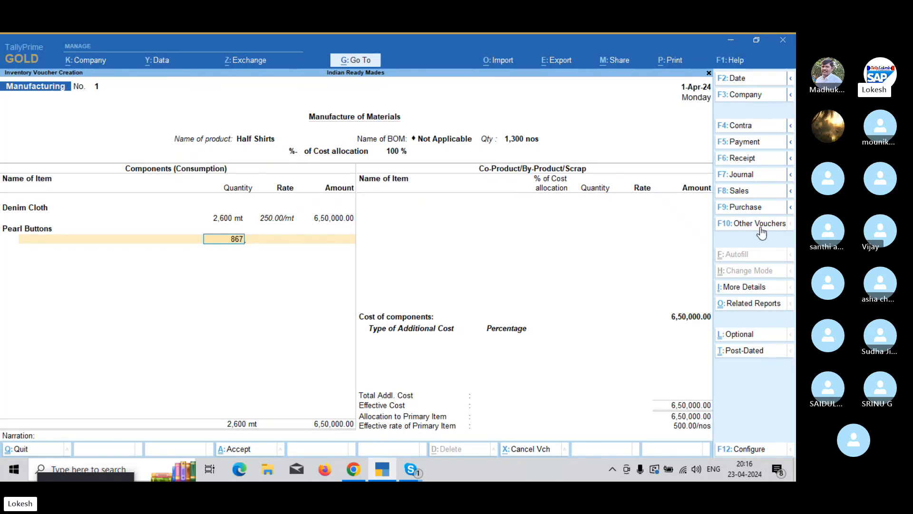
key("Return")
key("Return")
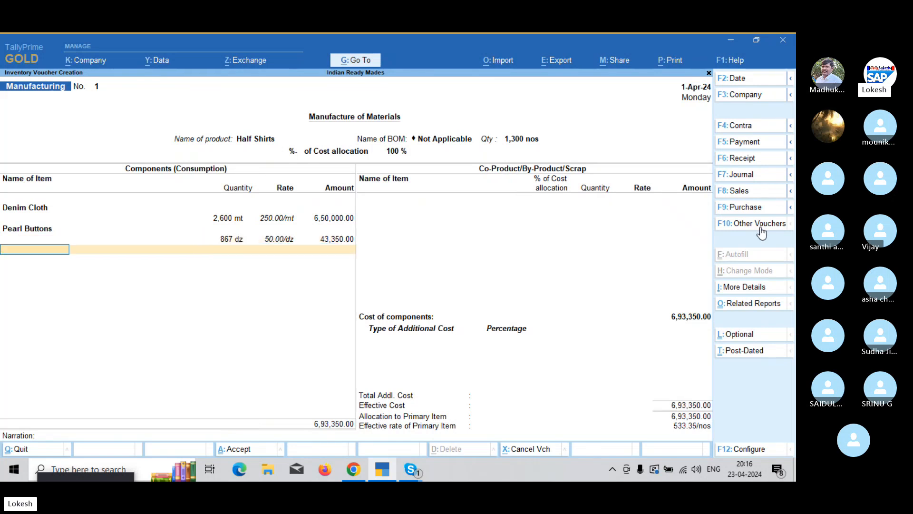
- Add Cotton Threads as a consumed component with quantity 1,300 pc, accepting the default rate and amount
type("C")
key("Down")
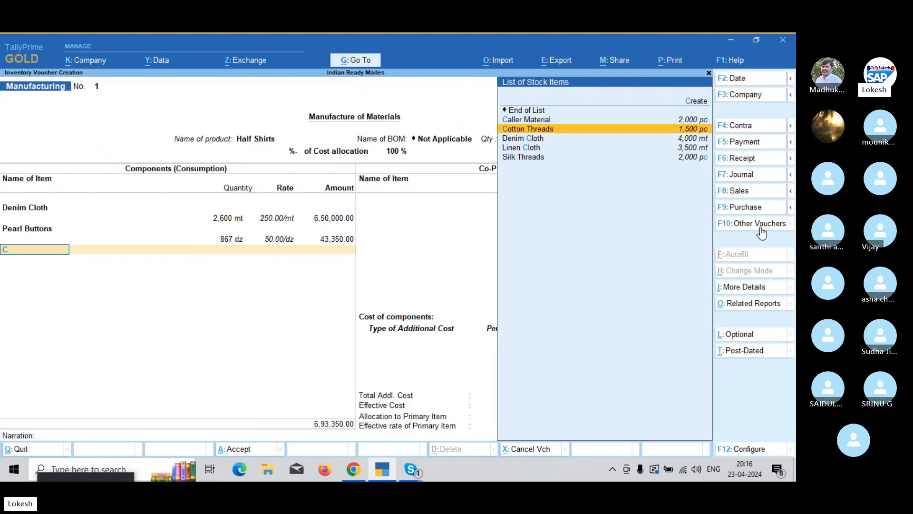
key("Return")
type("1300")
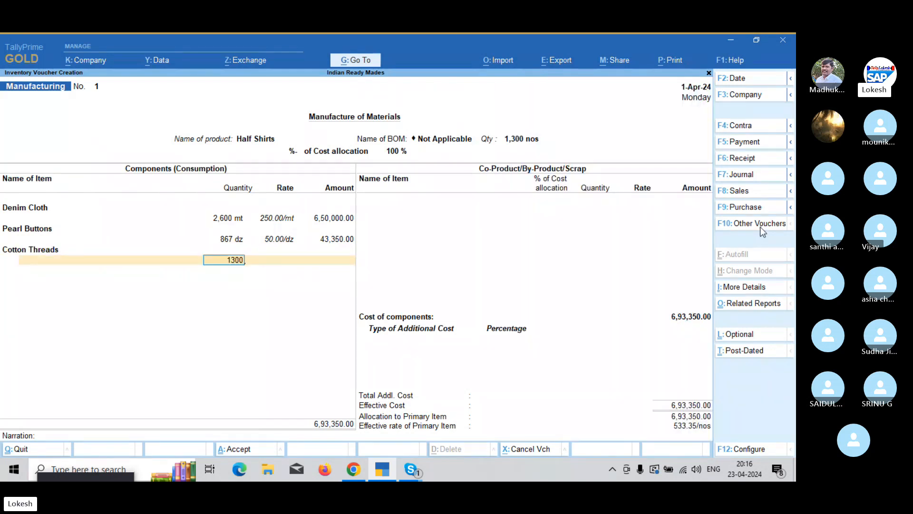
key("Return")
key("Return")
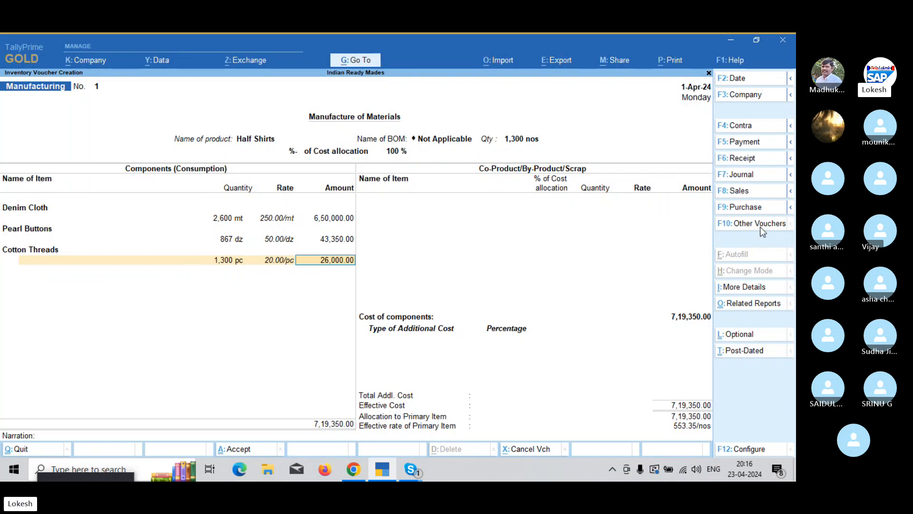
key("Return")
- Add Caller Material as a consumed component with quantity 1,300 pc at the default rate and end the component list
type("ca")
key("Return")
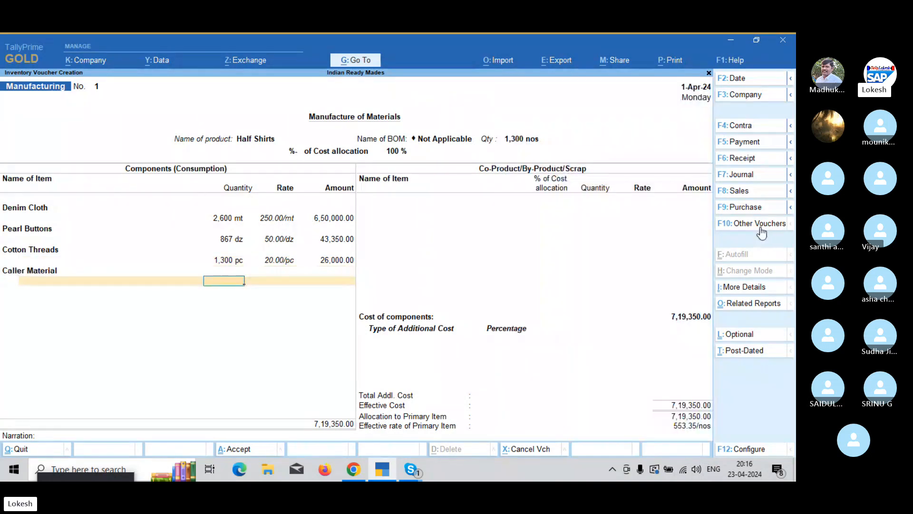
type("1300")
key("Return")
key("Return")
key("Return")
key("Return")
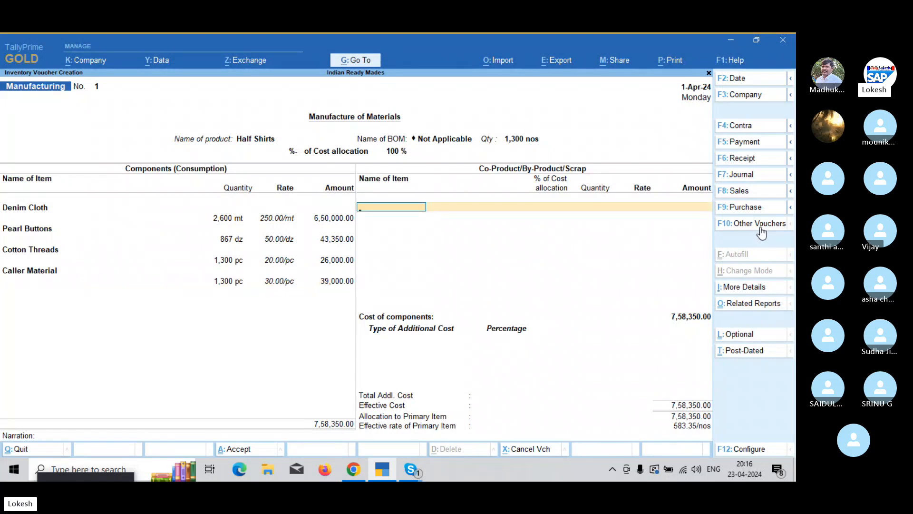
- End the co-product list without entries and add Wages of 39,000 as an additional cost for Half Shirts
key("Return")
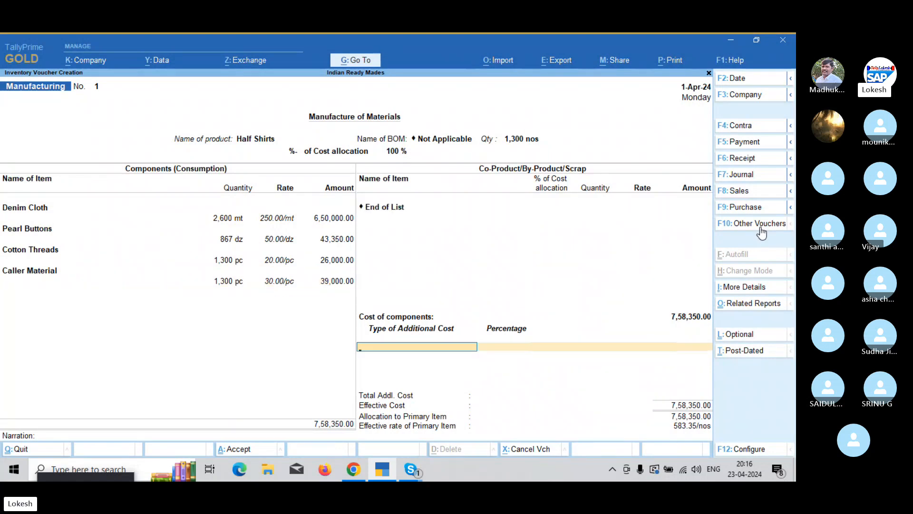
key("Return")
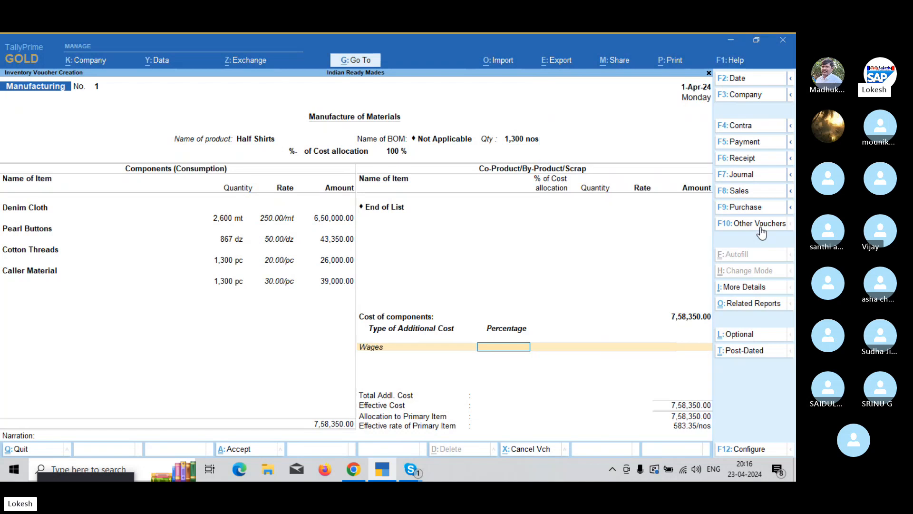
key("Return")
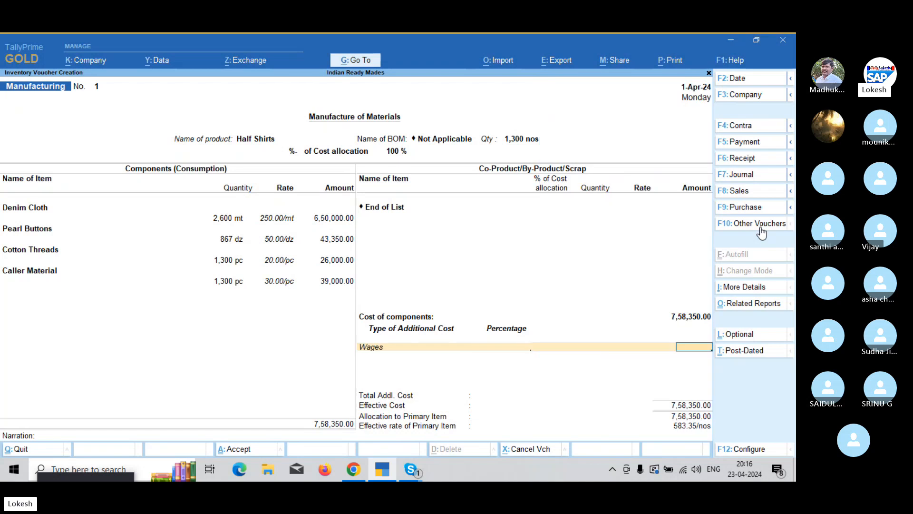
type("39000")
key("Return")
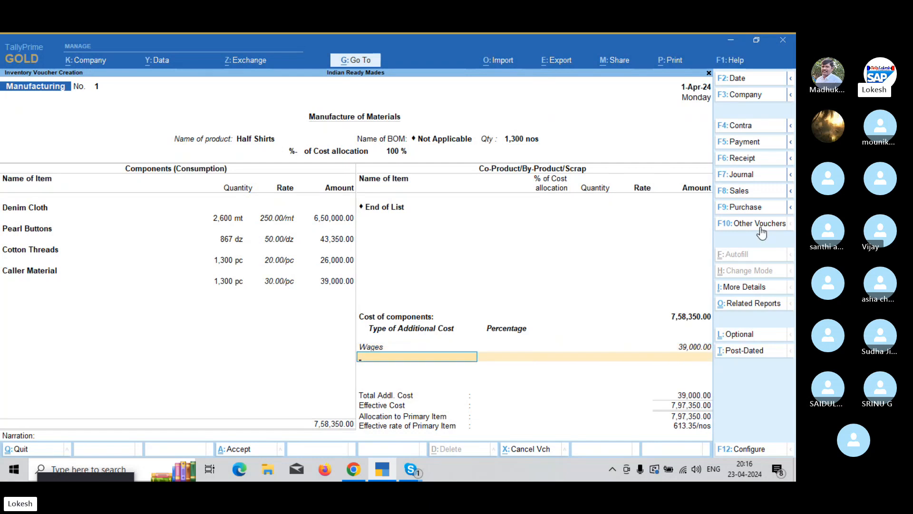
- Add Other Misc Exp of 91,000 as an additional cost and save the Half Shirts manufacturing voucher
type("Ot")
key("Return")
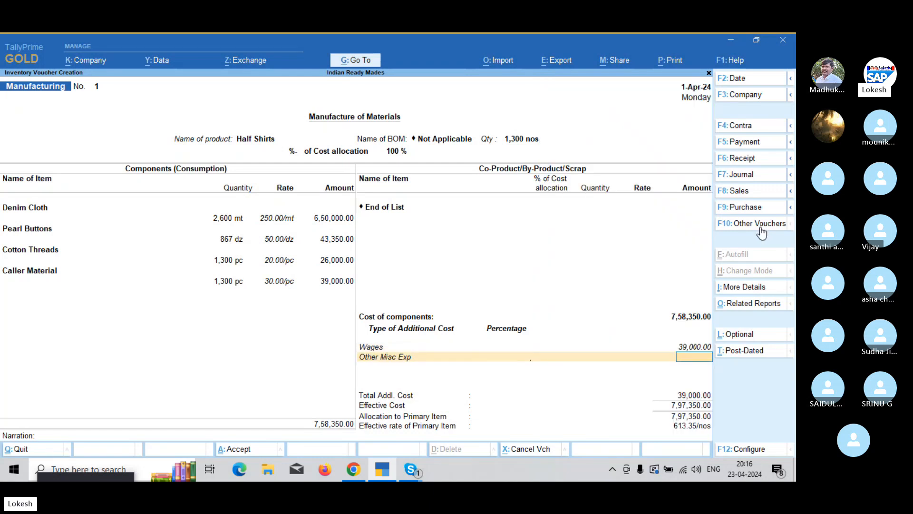
type("91000")
key("Return")
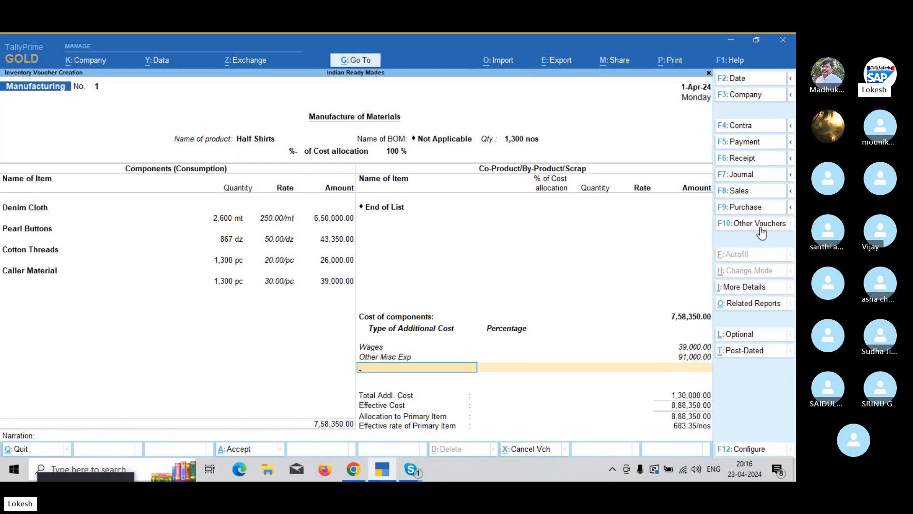
key("Return")
key("Return")
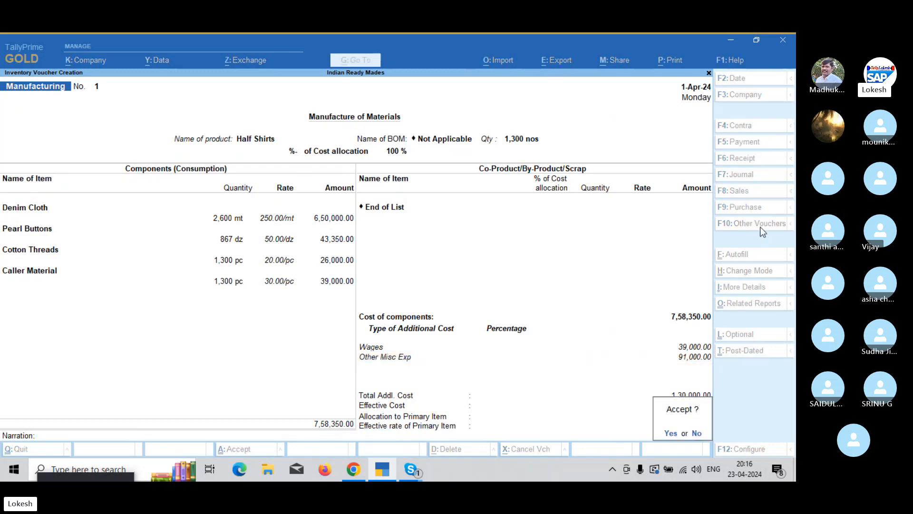
key("Return")
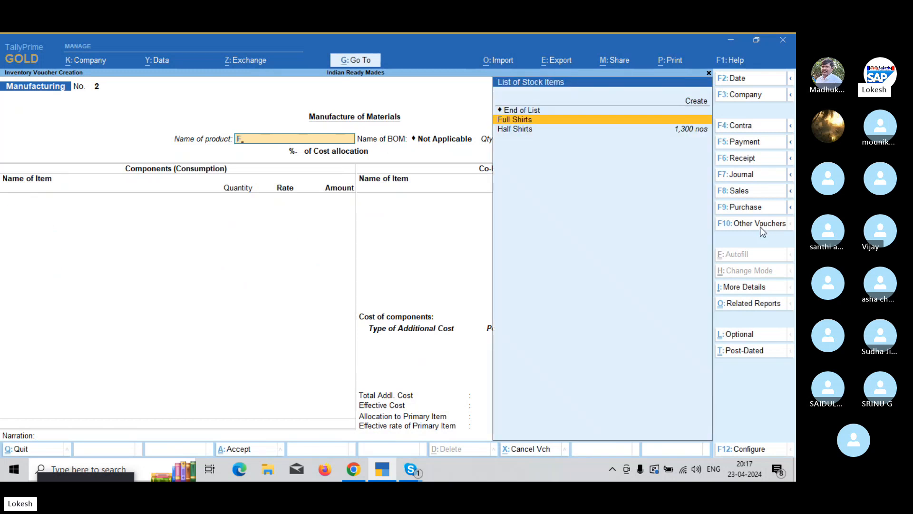
- Start the next manufacturing voucher for Full Shirts without a BOM, with a quantity of 1,300 nos
key("Return")
key("BackSpace")
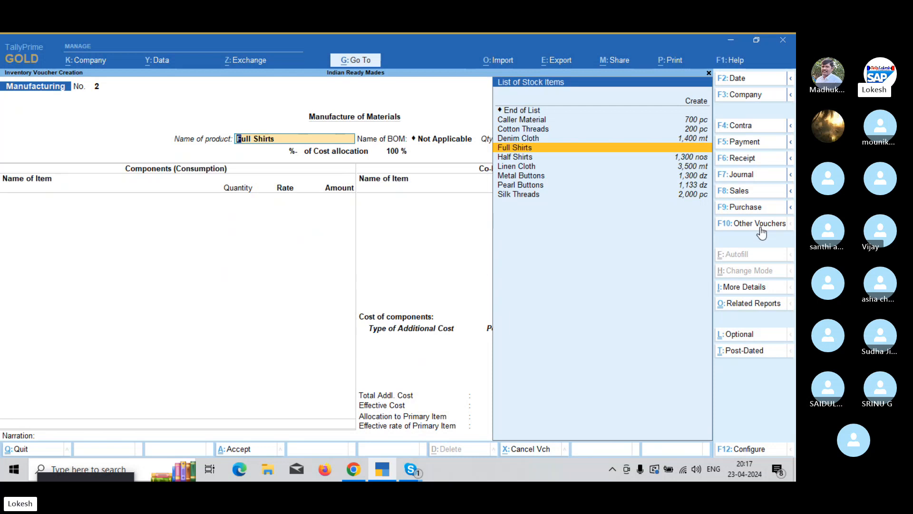
key("Down")
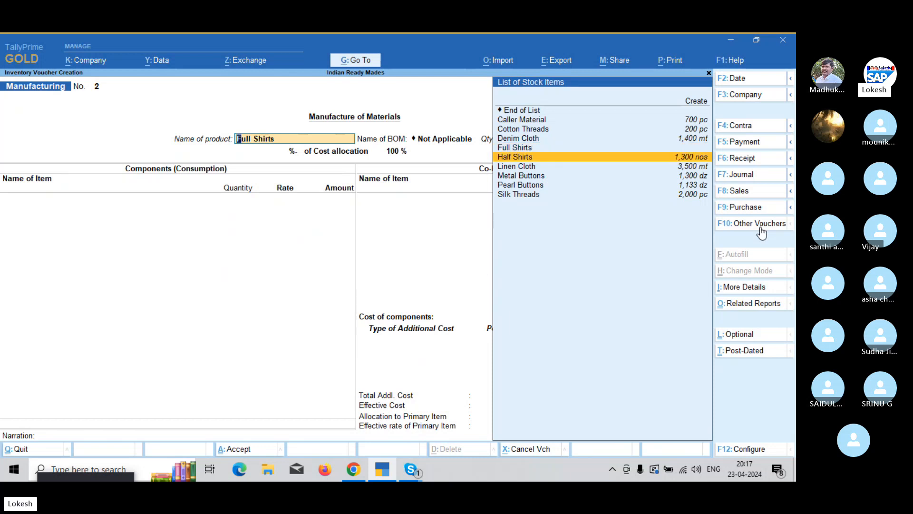
key("Up")
key("Return")
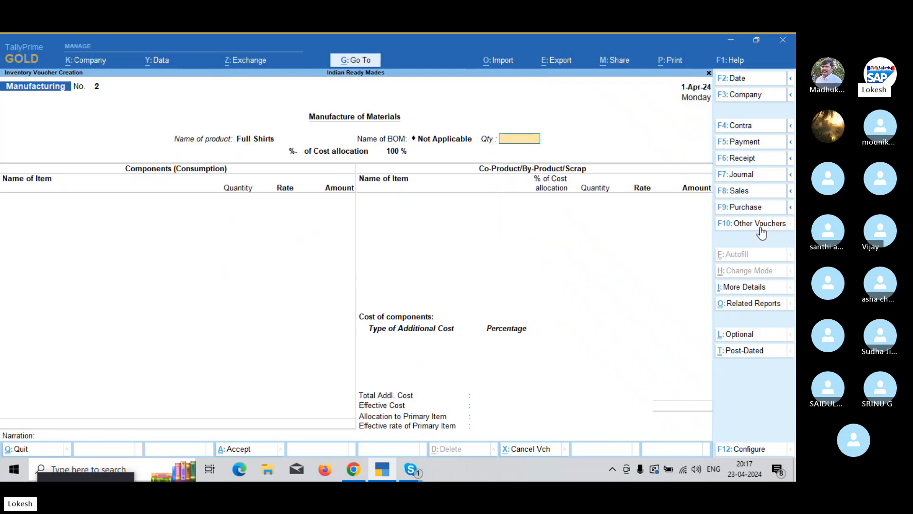
type("1300")
key("Return")
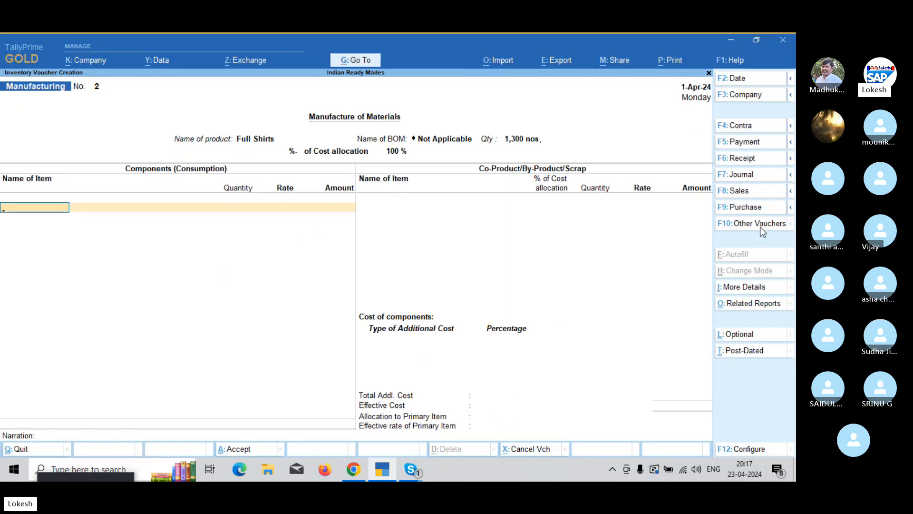
- Add Linen Cloth as a consumed component with quantity 3,250 mt at the default rate
type("l")
key("Return")
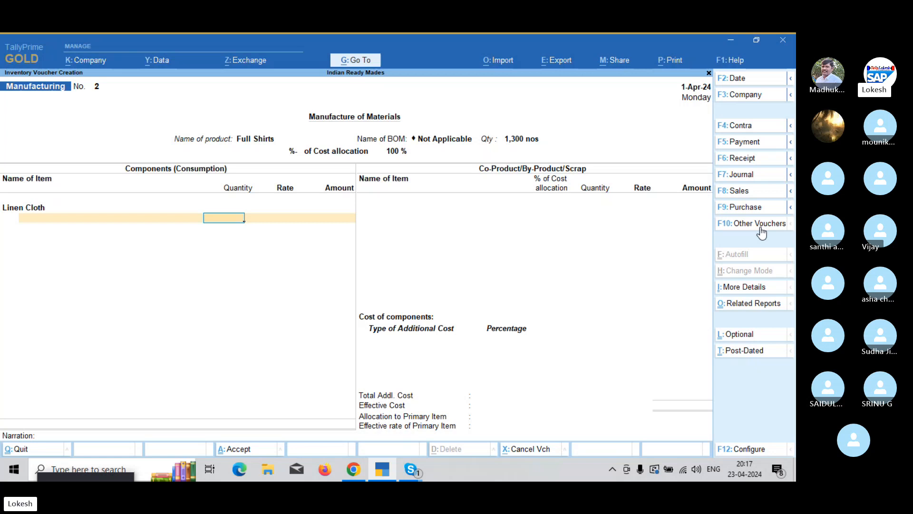
type("3250")
key("Return")
key("Return")
key("Return")
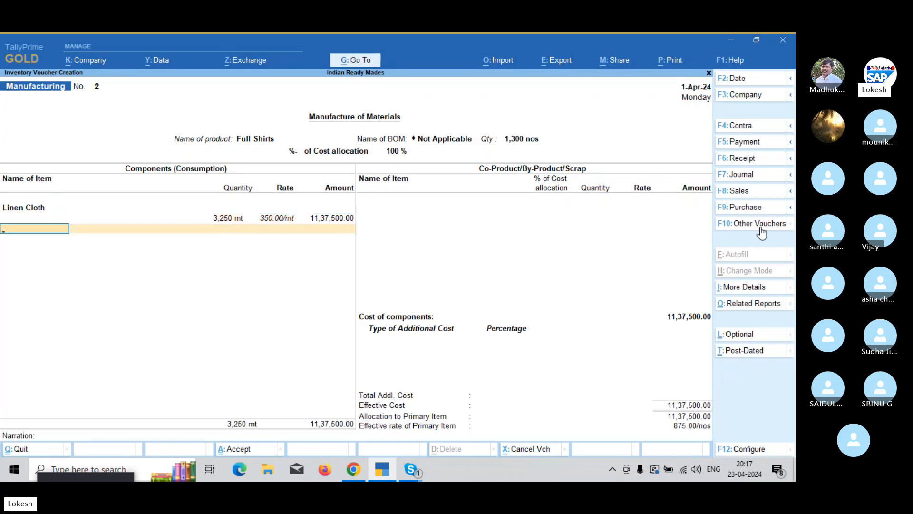
- Add Metal Buttons as a consumed component with quantity 1,300 dz at the default rate
type("m")
key("Return")
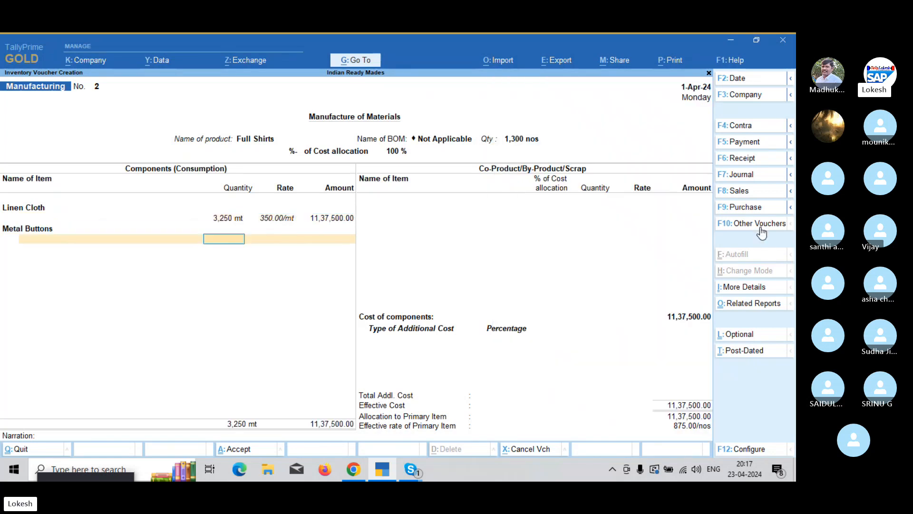
type("1300")
key("Return")
key("Return")
key("Return")
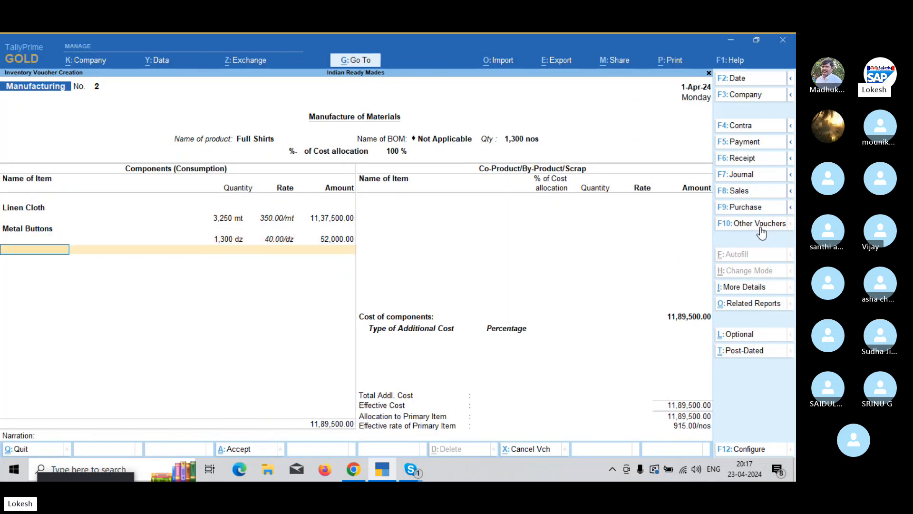
- Add Silk Threads as a consumed component with quantity 1,300 pc at the default rate
type("s")
key("Return")
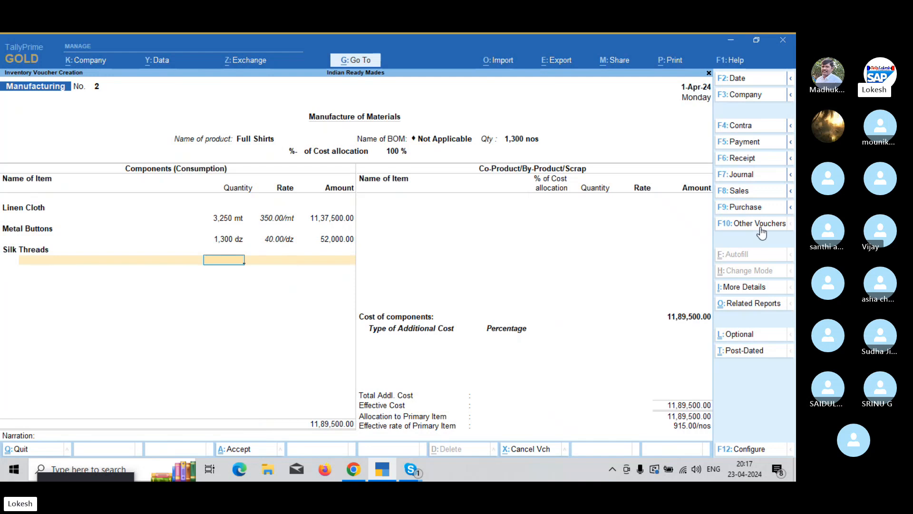
type("1300")
key("Return")
key("Return")
key("Return")
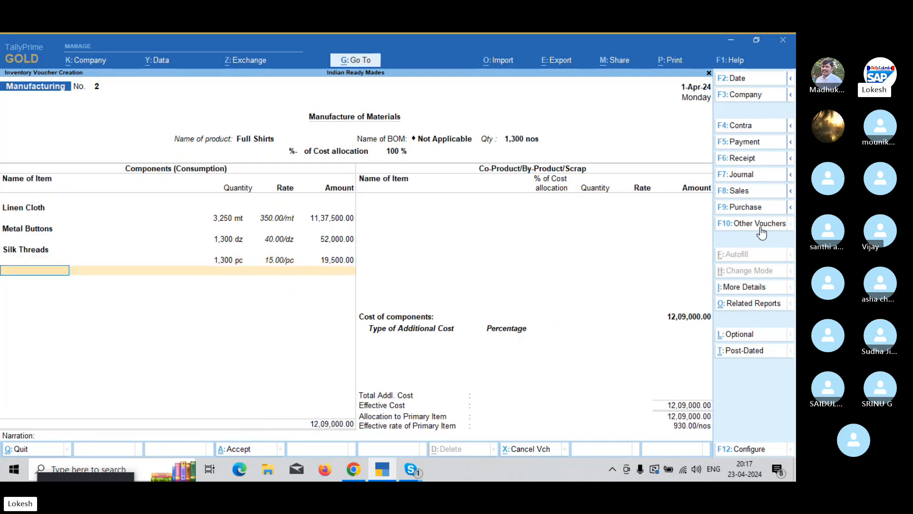
- Add Caller Material as a consumed component with quantity 1,300 pc at the default rate, and end the component and co-product lists
type("Ca")
key("Return")
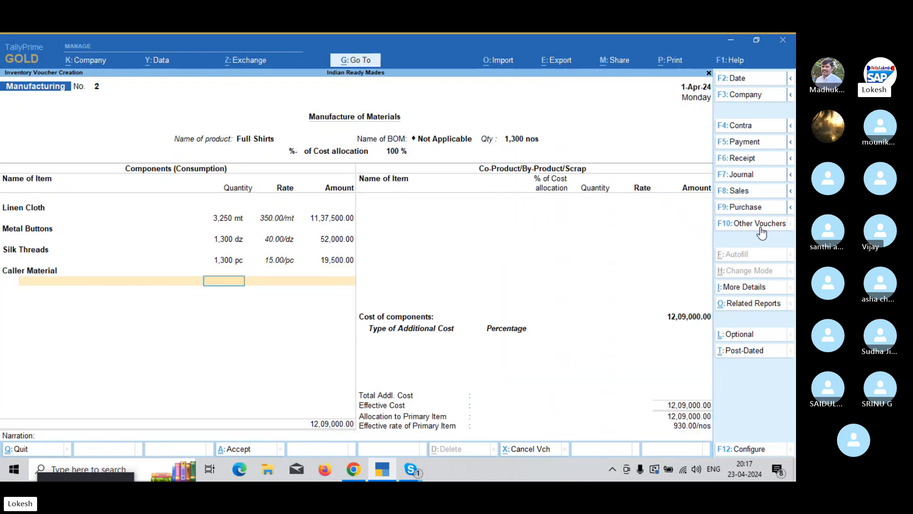
type("1300")
key("Return")
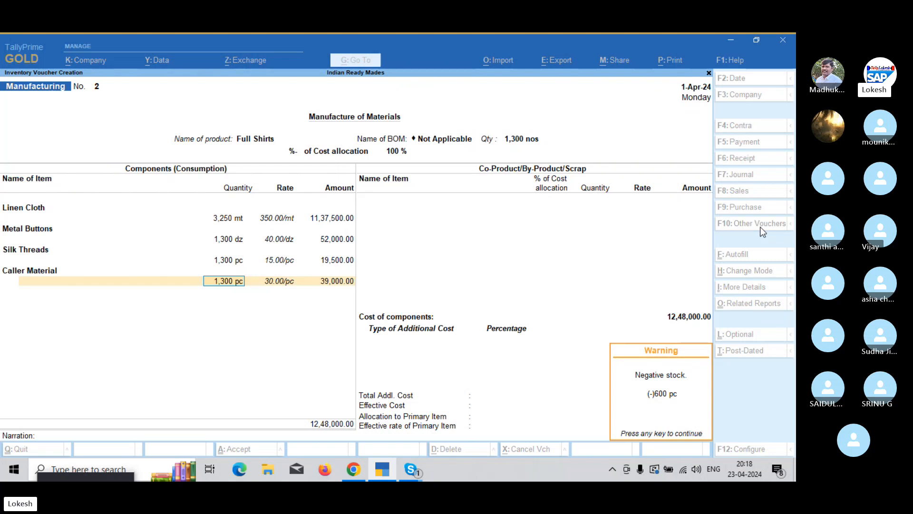
key("Return")
key("Return")
key("Return")
key("Return")
key("Return")
key("Return")
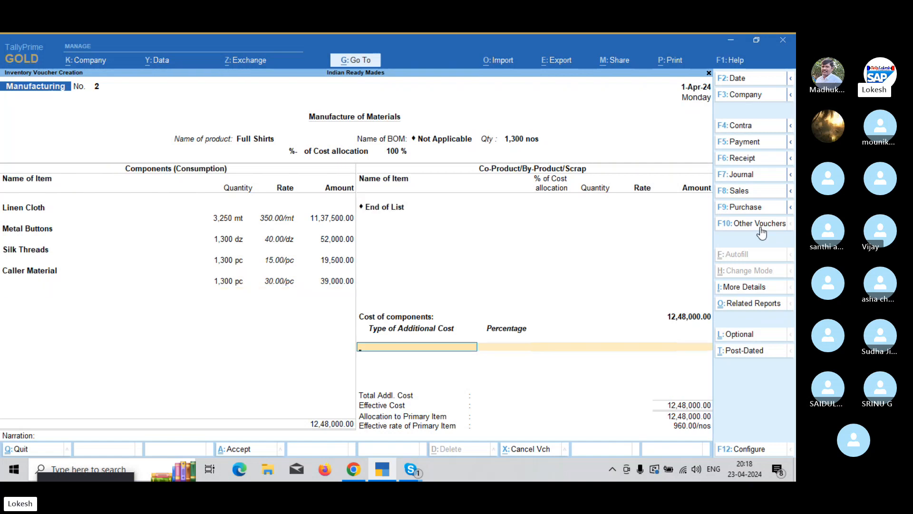
- Add Wages of 52,000 as an additional cost for Full Shirts
key("Return")
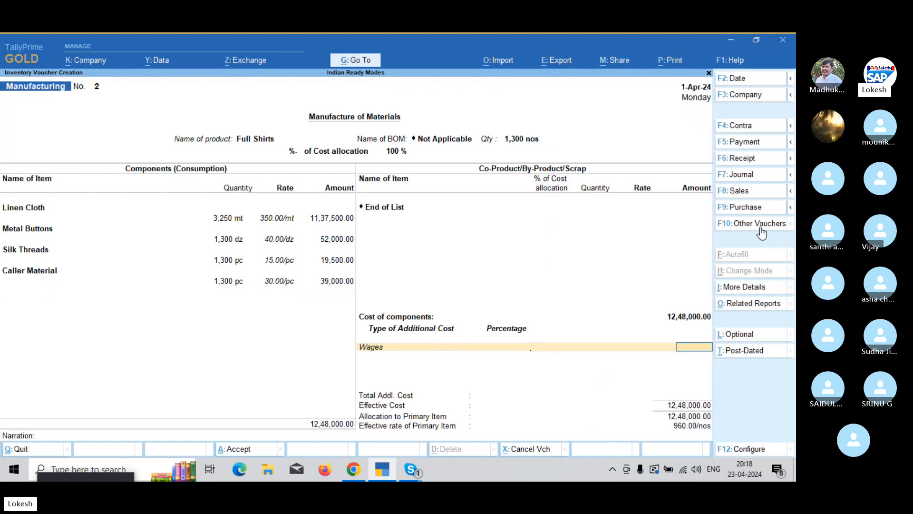
type("52000")
key("Return")
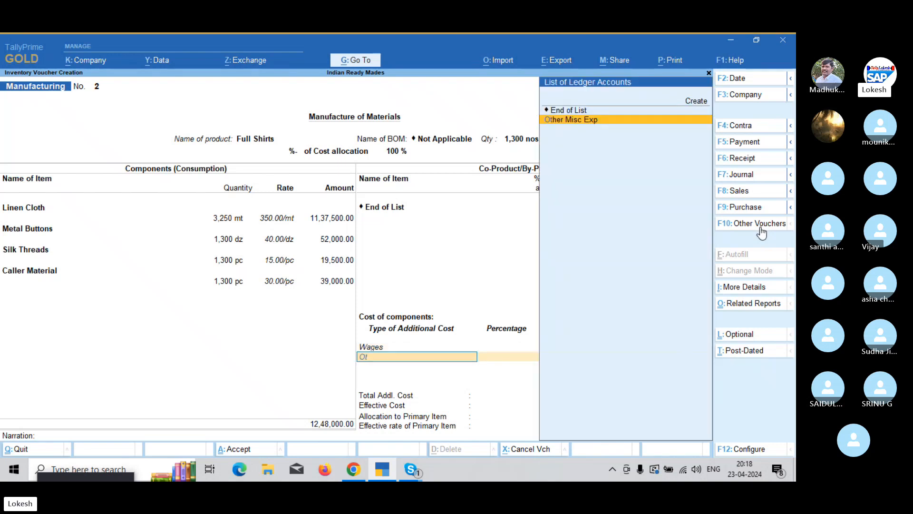
- Add Other Misc Exp of 1,30,000 as an additional cost and save the Full Shirts manufacturing voucher
key("Return")
key("Return")
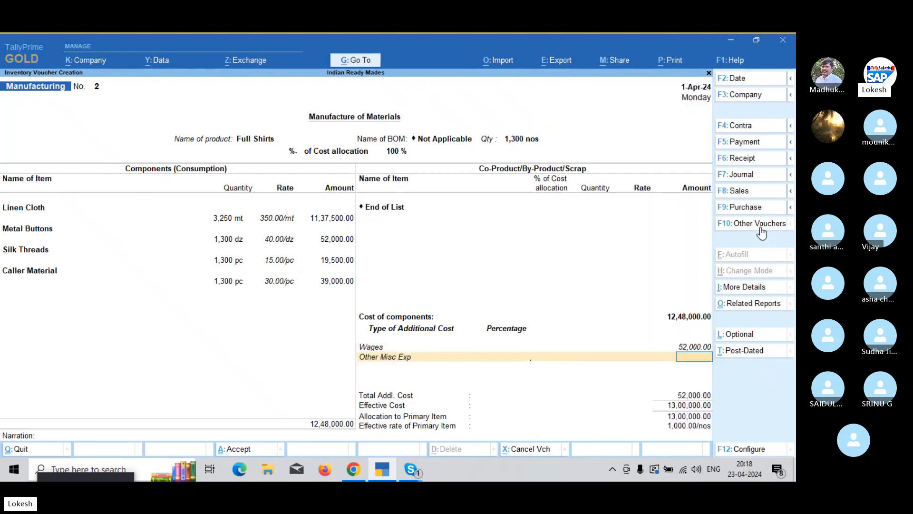
type("130000")
key("Return")
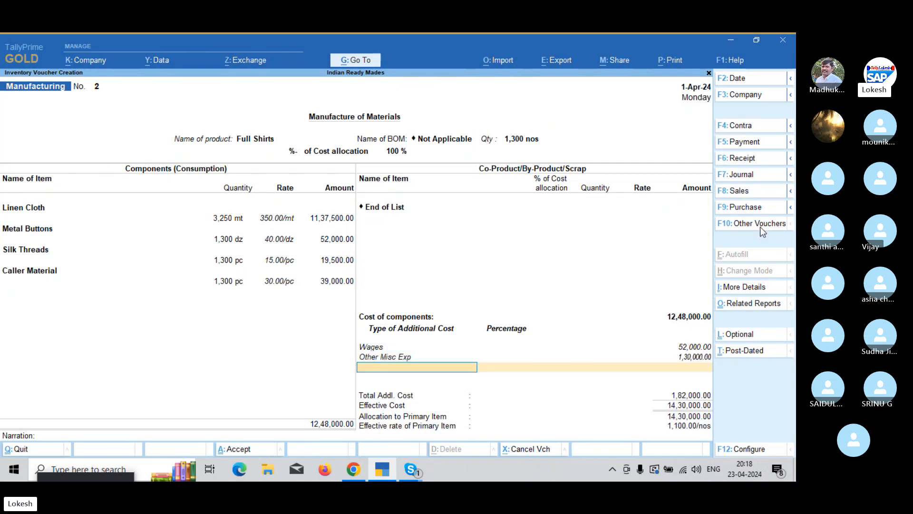
key("Return")
key("Return")
key("Return")
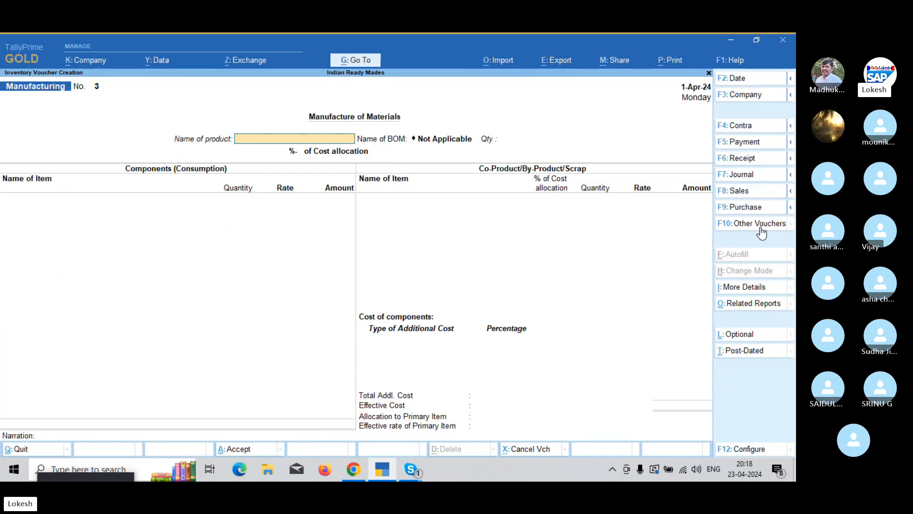
- Start a sales voucher for Kishore Cloth Center with the default party details and the Sales ledger
left_click(749, 192)
type("k")
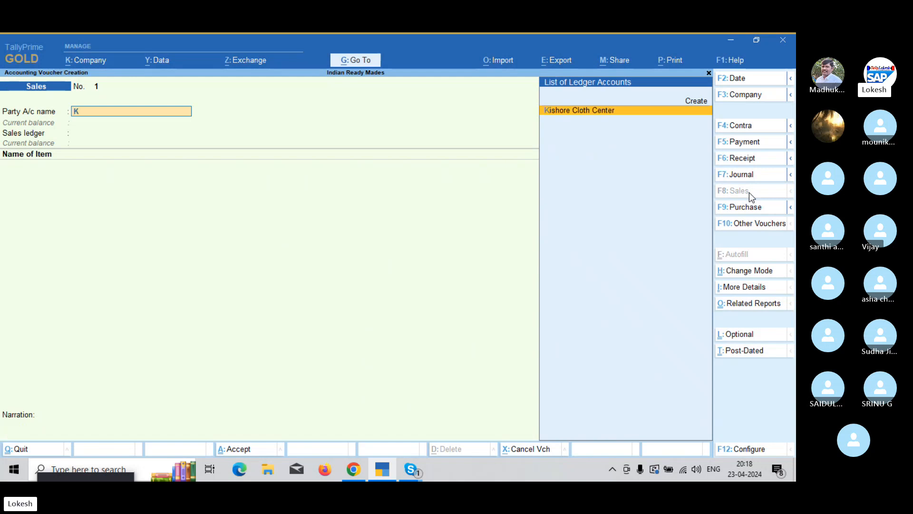
key("Return")
key("Return")
key("Return")
key("Return")
key("Return")
key("Return")
key("Return")
key("Return")
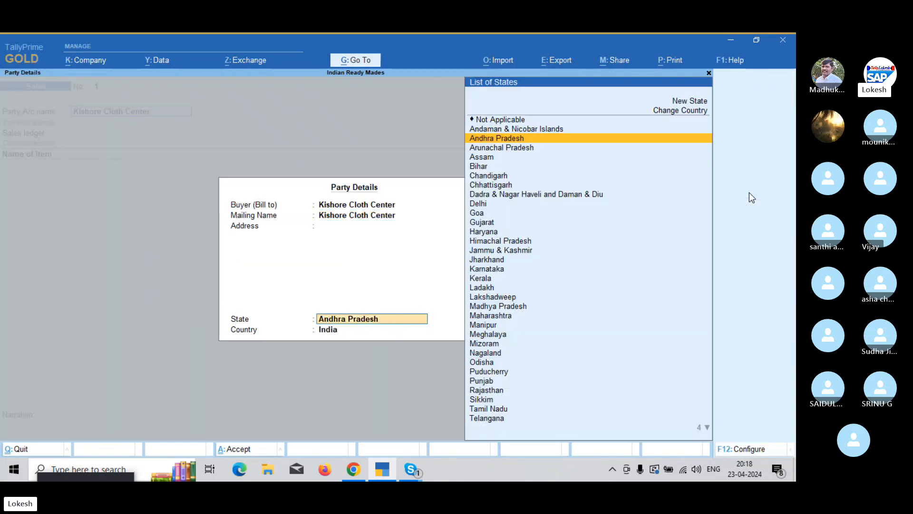
key("Return")
key("Return")
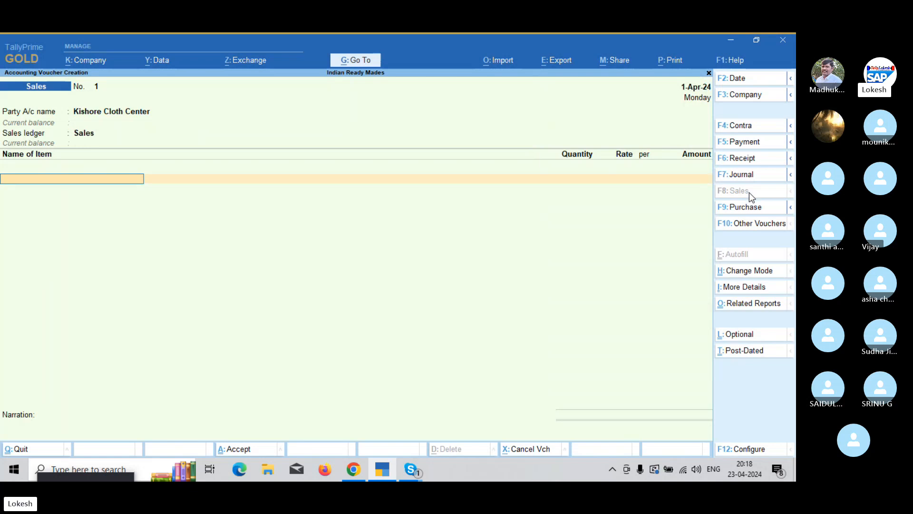
- Add Full Shirts to the sales voucher with quantity 800 nos at a rate of 1,500
type("f")
key("Return")
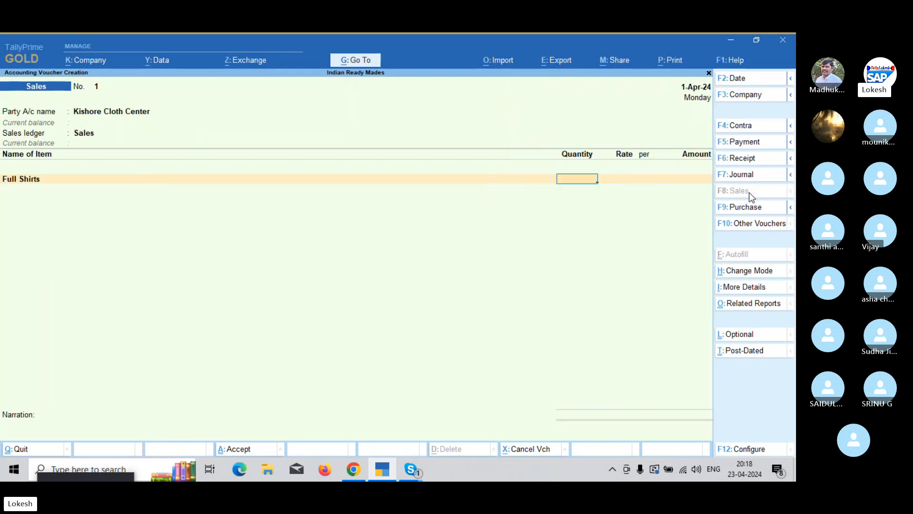
type("800")
key("Return")
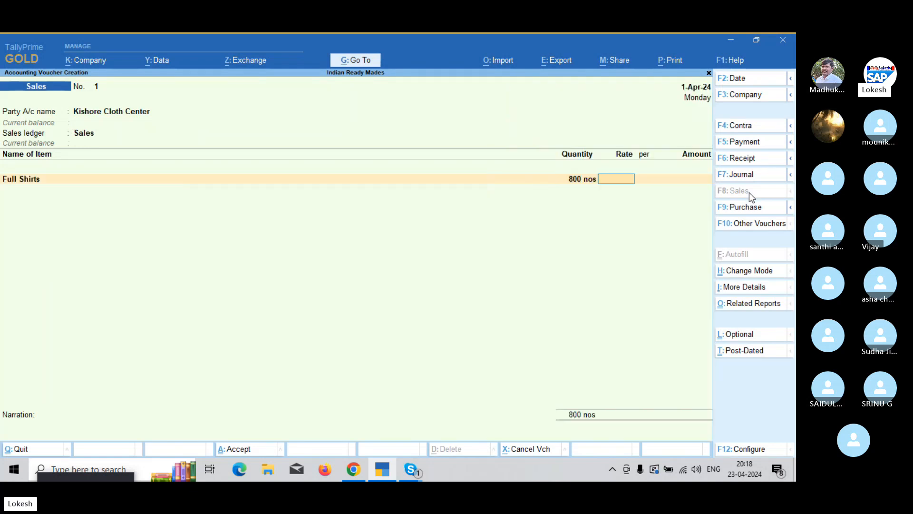
type("1500")
key("Return")
key("Return")
key("Return")
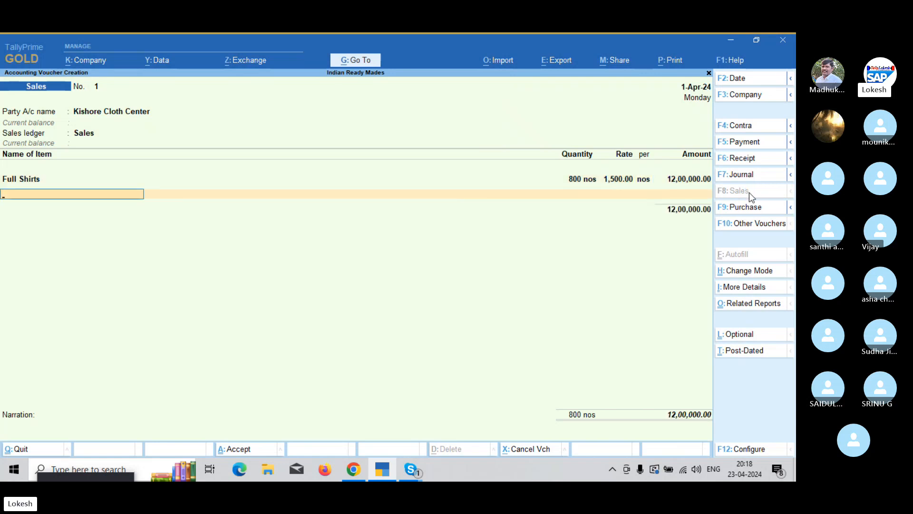
- Add Half Shirts to the sales voucher with quantity 600 nos at a rate of 1,000 and end the item list
type("h")
key("Return")
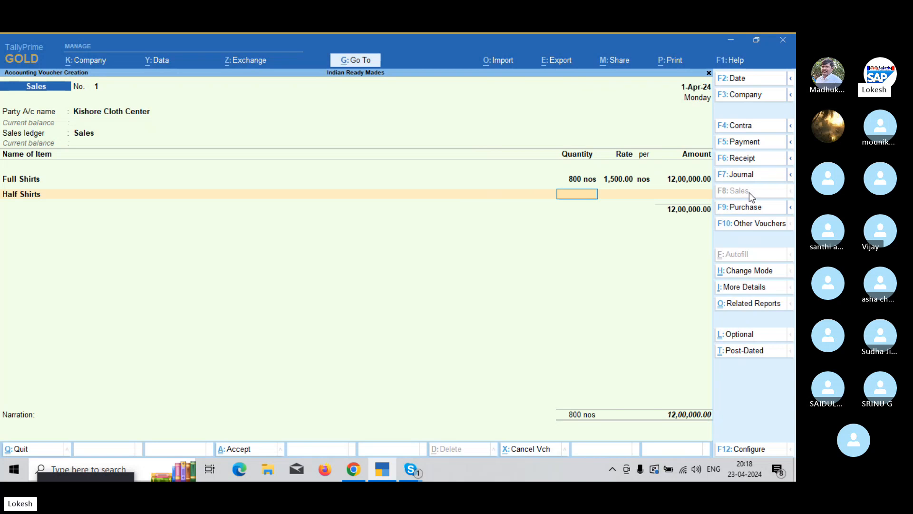
type("600")
key("Return")
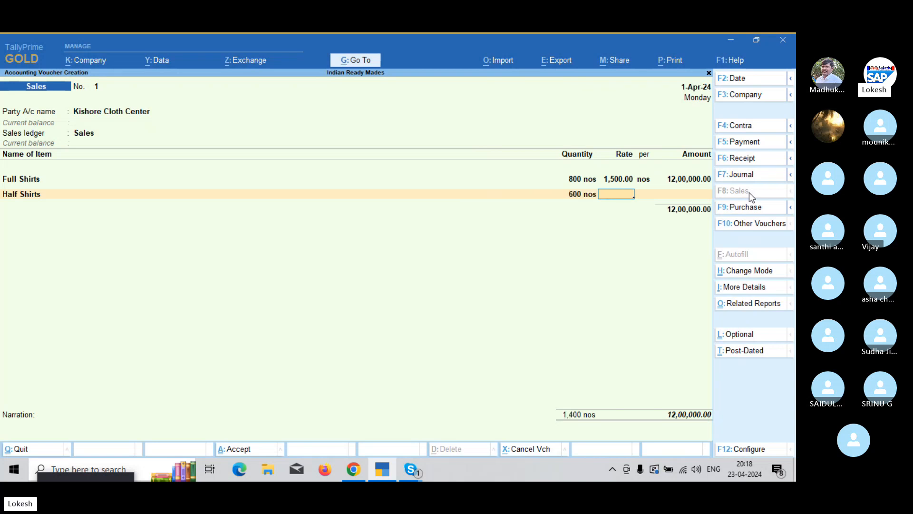
type("1000")
key("Return")
key("Return")
key("Return")
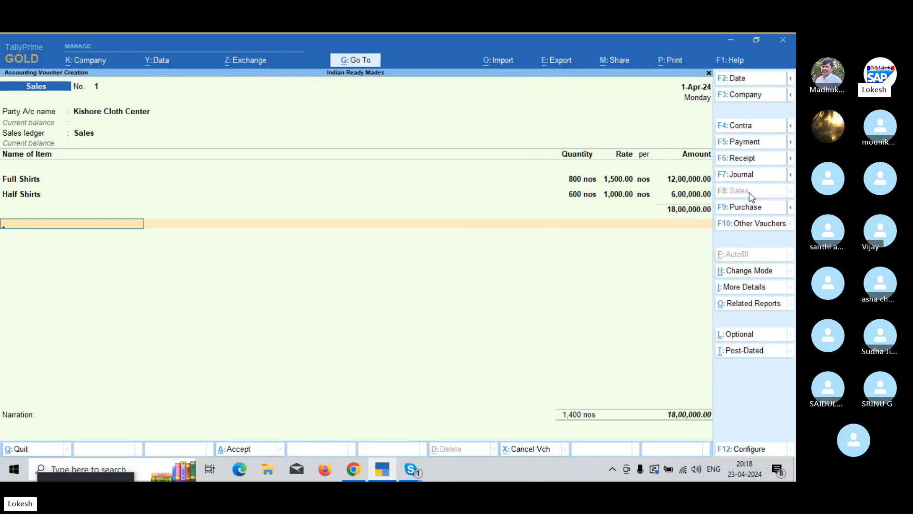
- Finish the Kishore Cloth Center sales voucher without additional ledgers or narration and save it
key("Return")
key("Return")
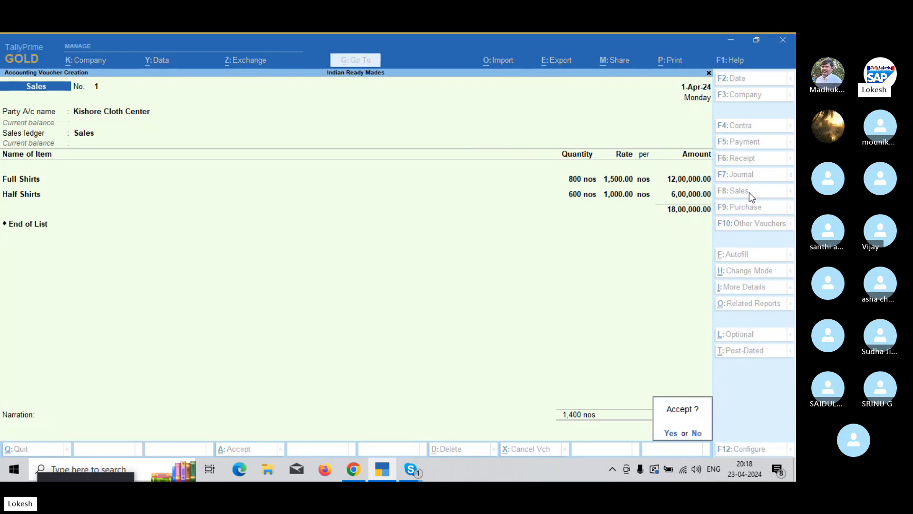
key("Return")
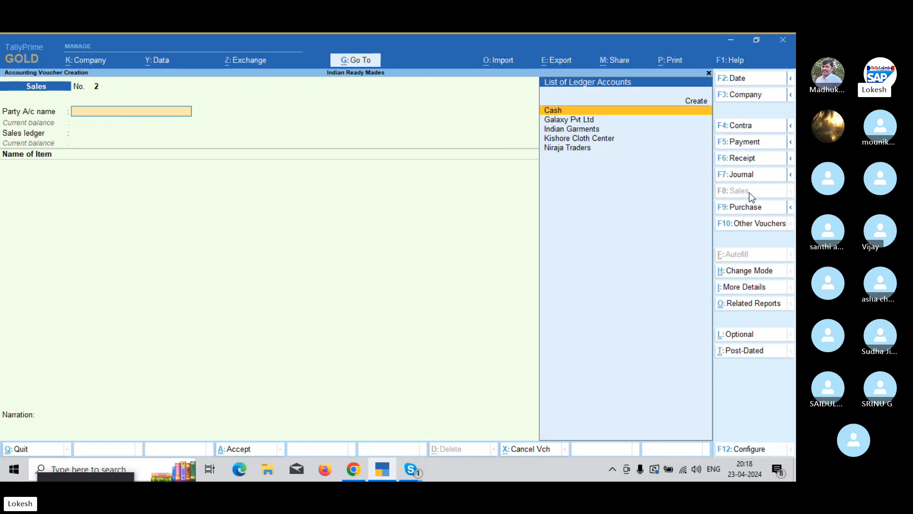
- Start a cash sales voucher with blank dispatch details, default party details and the Sales ledger
key("Return")
key("Return")
key("Return")
key("Return")
key("Return")
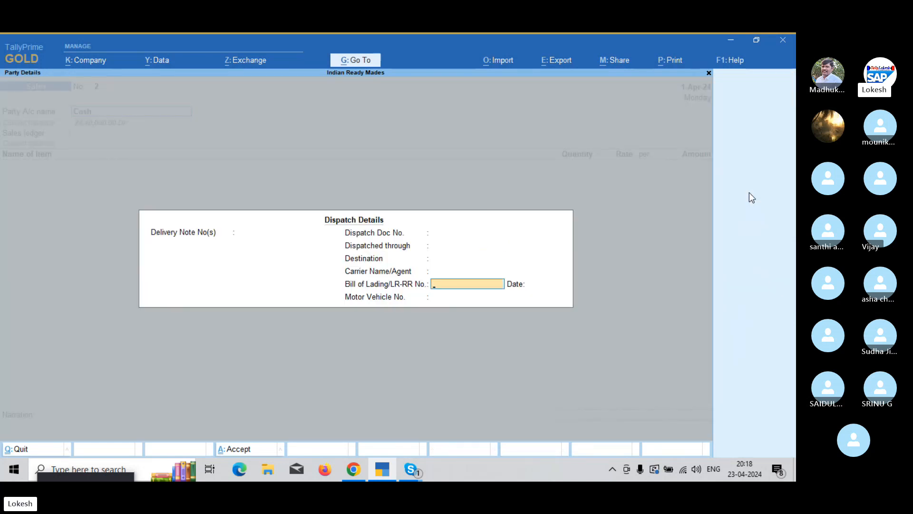
key("Return")
key("Return")
key("Return")
key("Return")
key("Return")
key("Return")
key("Return")
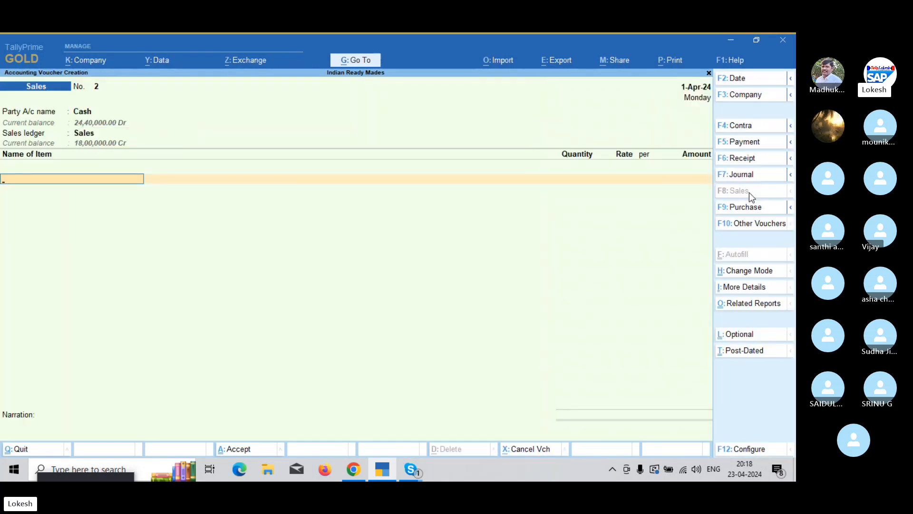
- Add Full Shirts to the cash sales voucher with quantity 500 nos at a rate of 1,400
type("F")
key("Return")
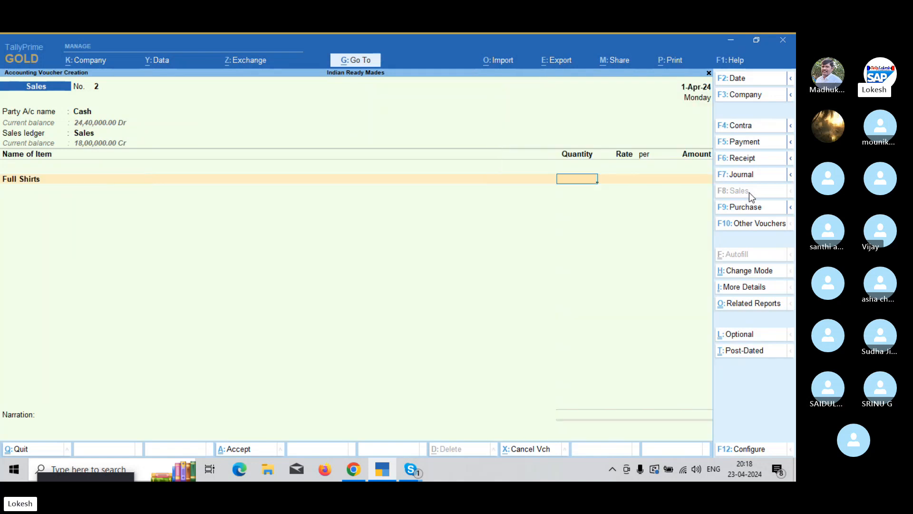
type("500")
key("Return")
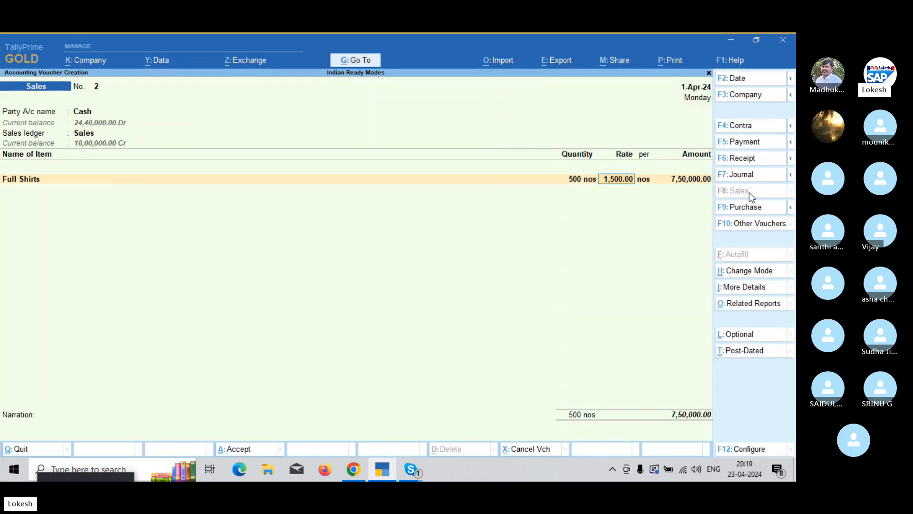
type("14")
key("Return")
key("Return")
- Add Half Shirts to the cash sales voucher with quantity 700 nos at a rate of 900
type("h")
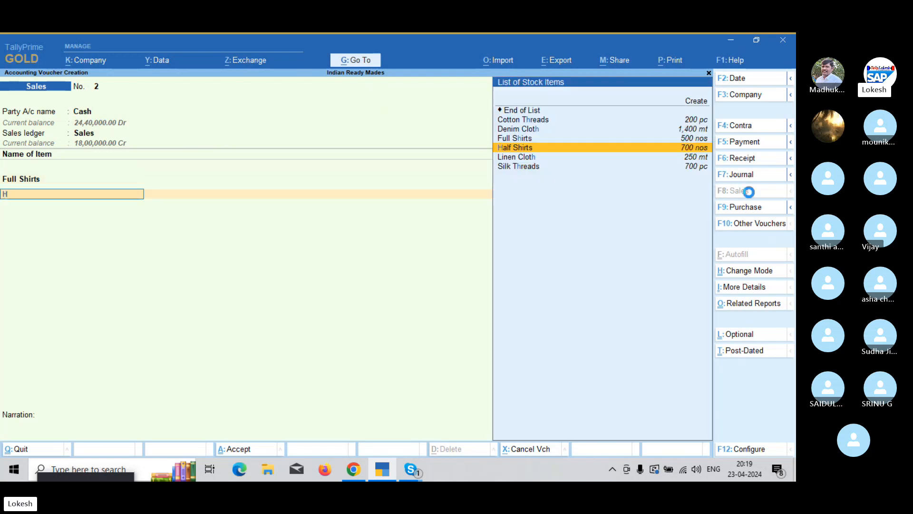
key("Return")
type("700")
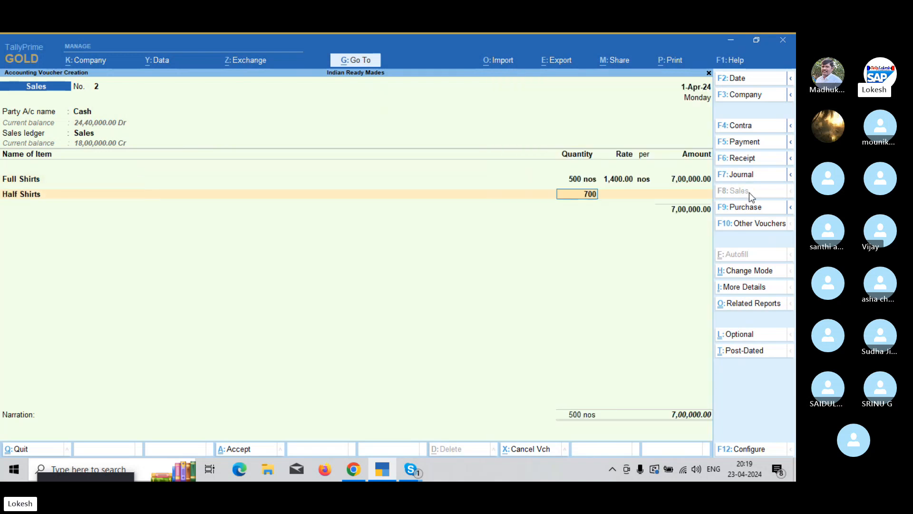
key("Return")
type("900")
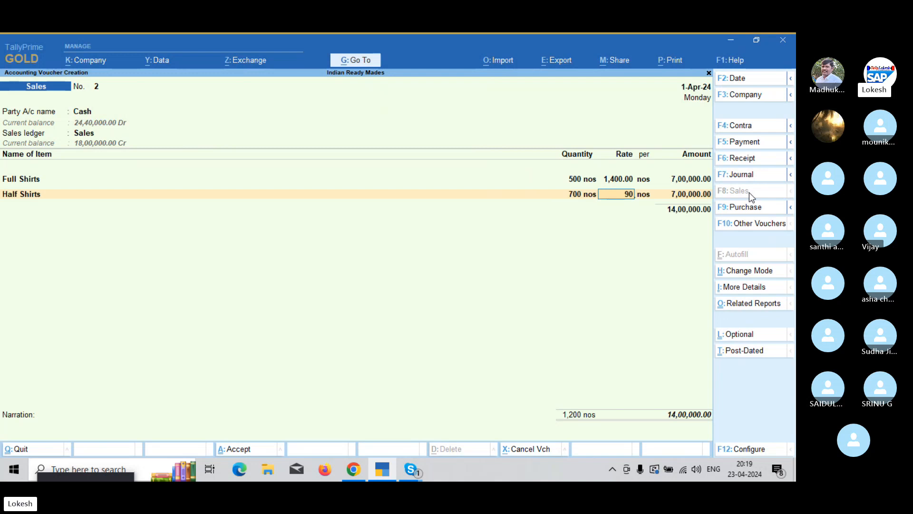
key("Return")
key("Return")
- End the item list, save the cash sales voucher without narration and leave voucher entry
key("Return")
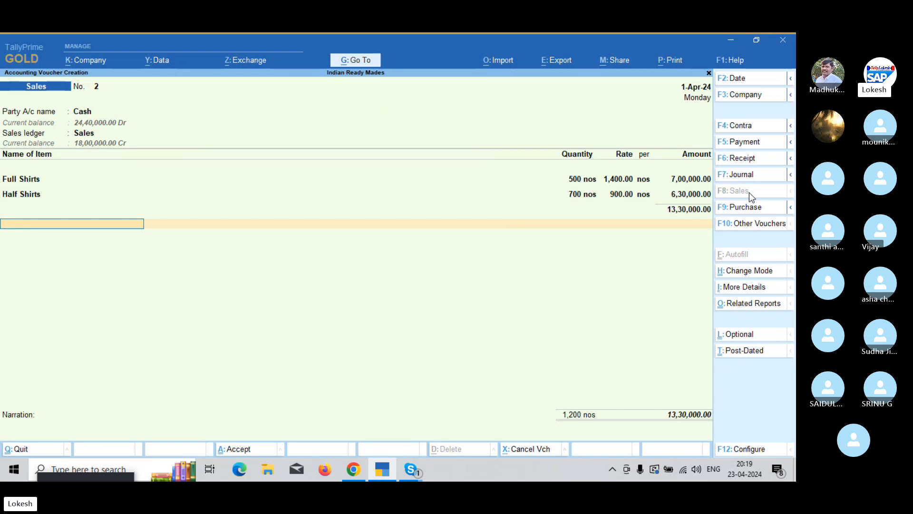
key("Return")
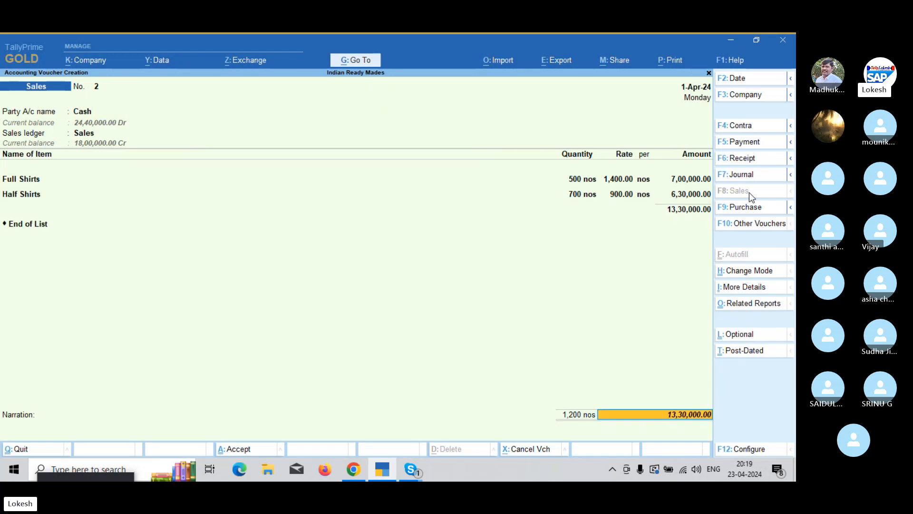
key("Return")
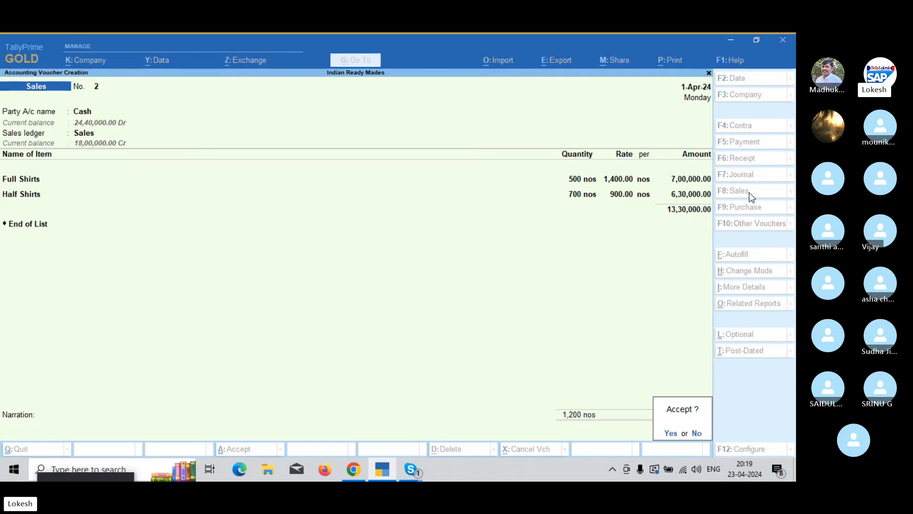
key("Return")
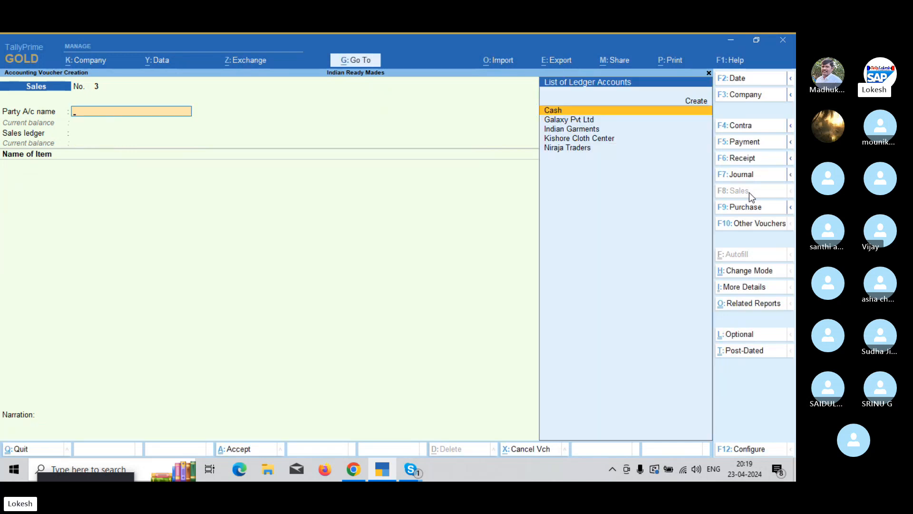
key("Escape")
key("Return")
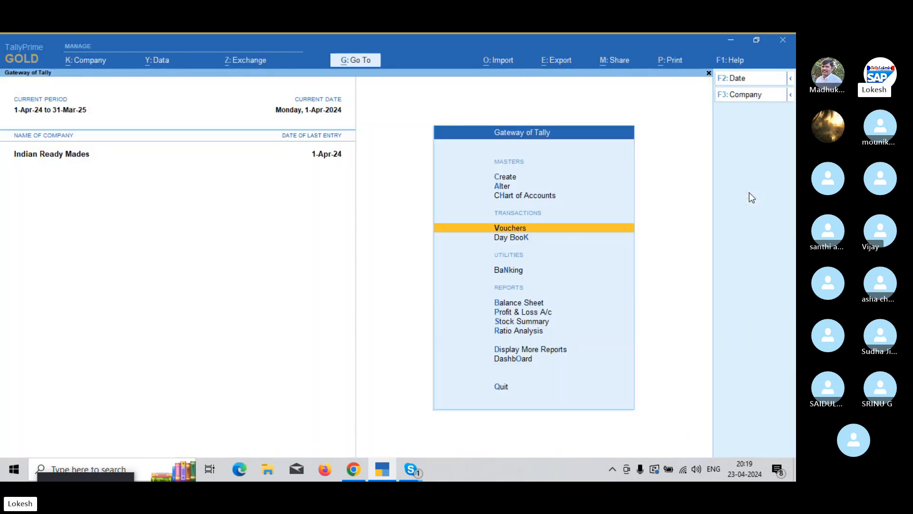
- Review the vouchers recorded in the Day Book for 1-Apr-24 and close it
key("Down")
key("Return")
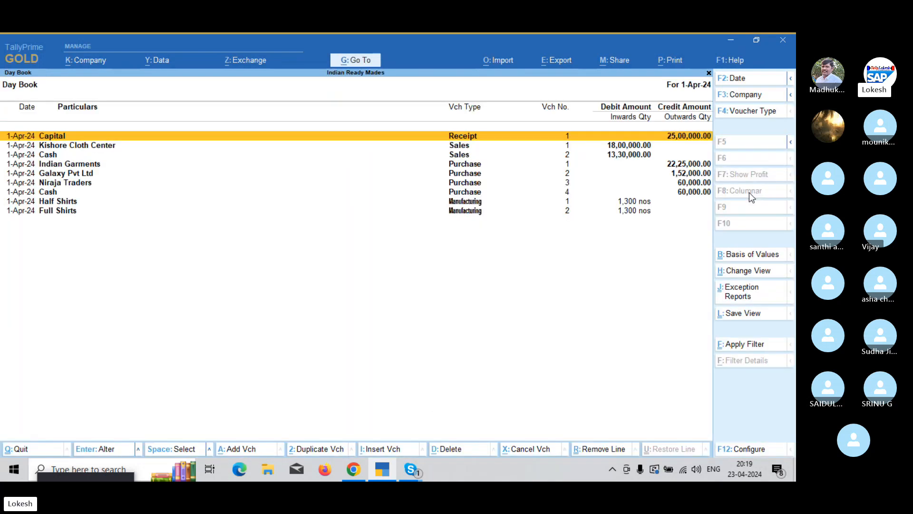
key("Escape")
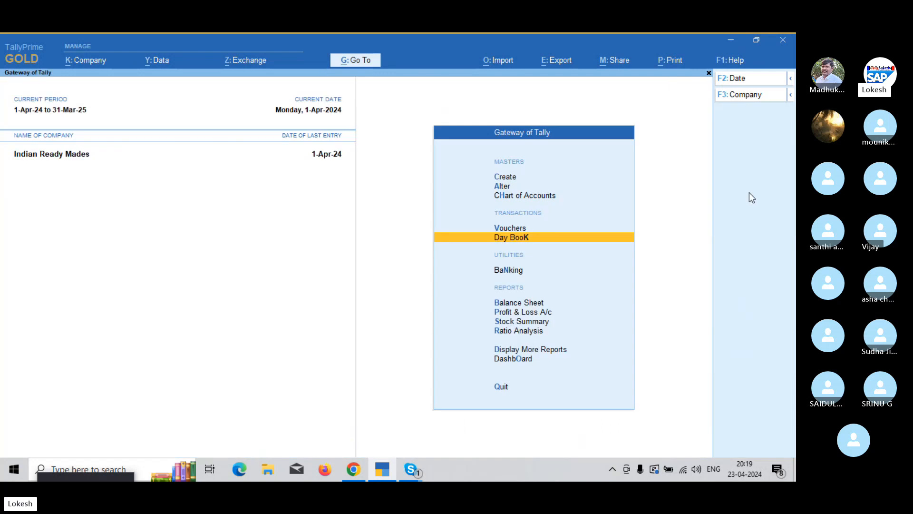
- Examine the Profit & Loss A/c in detailed form, going through its lines down to Nett Profit
key("Down")
key("Down")
key("Down")
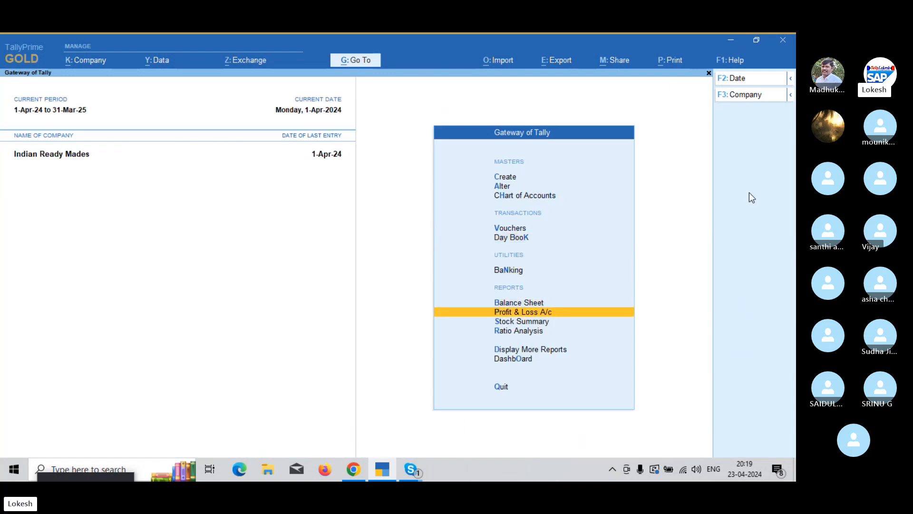
key("Return")
key("alt+F5")
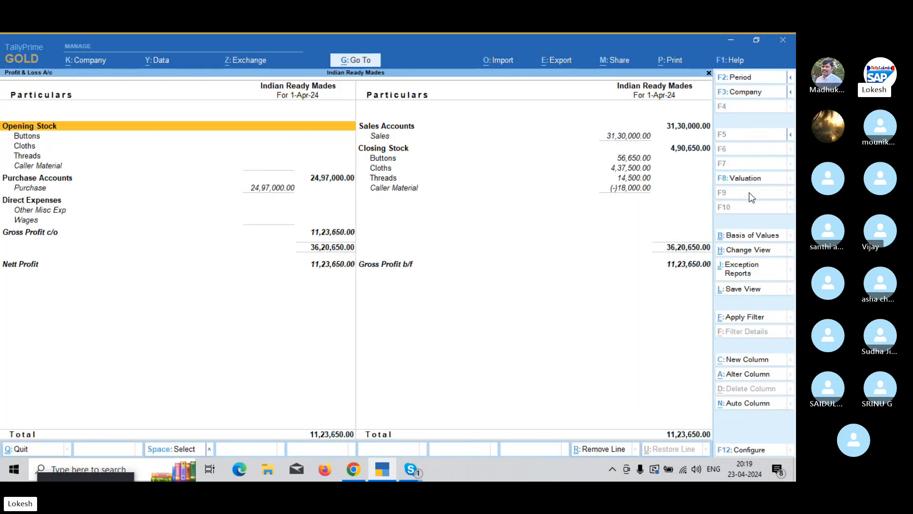
key("Down")
key("Down")
key("Down")
key("Down")
key("Down")
key("Down")
key("Down")
key("Down")
key("Down")
key("Down")
key("Down")
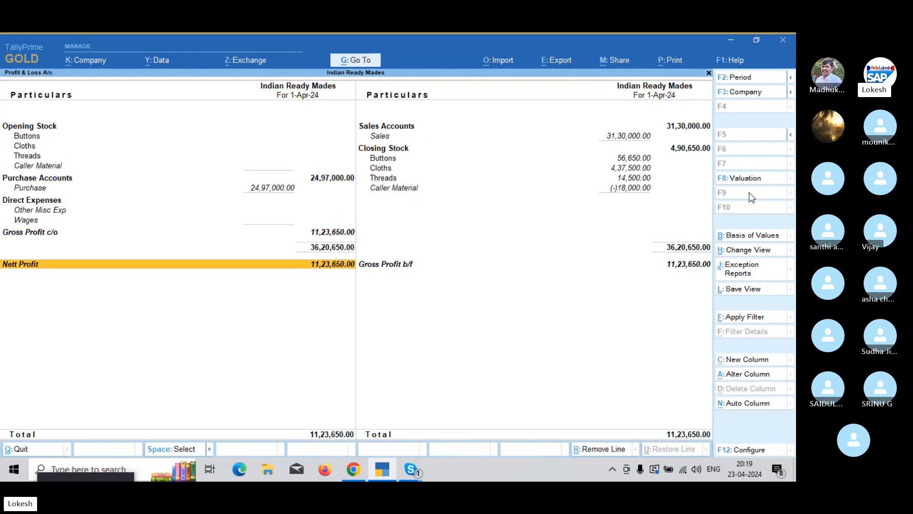
key("Escape")
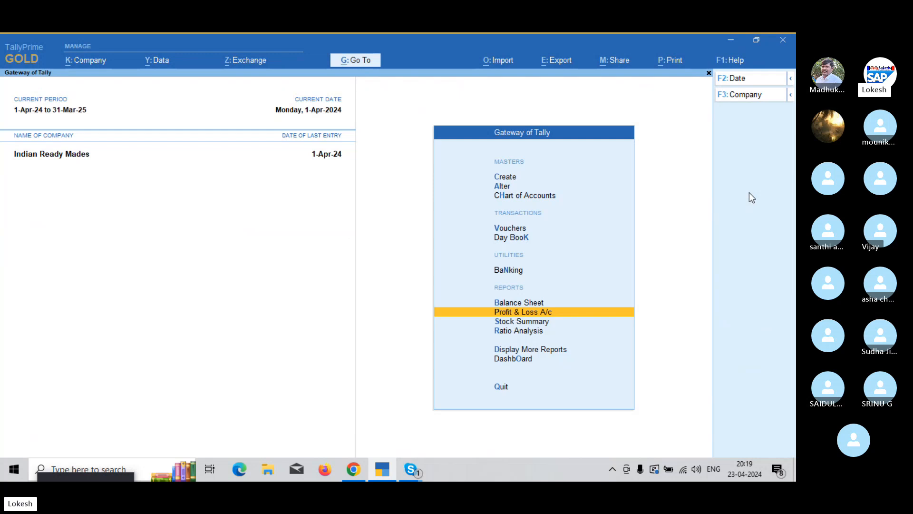
- Open the Stock Summary in detailed form and set Show Goods Inwards and Show Goods Outwards to Yes in its configuration
key("Down")
key("Return")
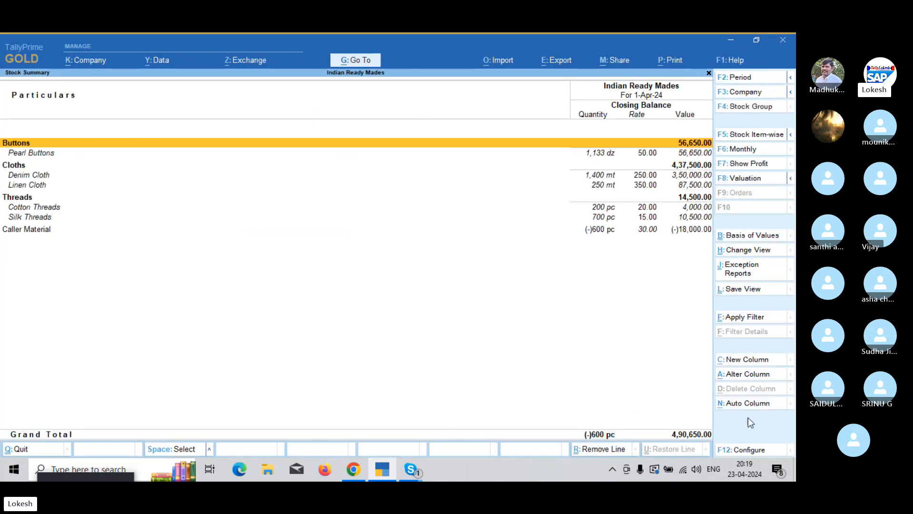
left_click(753, 451)
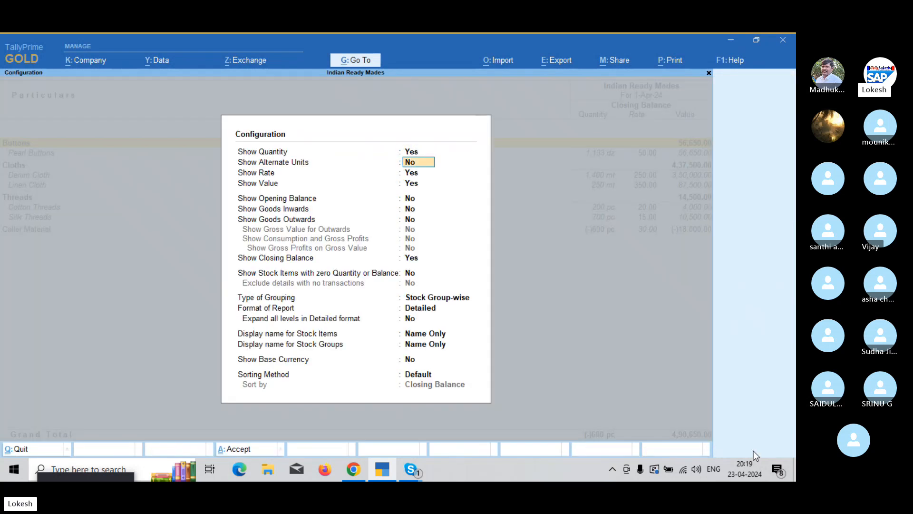
key("Down")
key("Down")
key("Down")
key("Down")
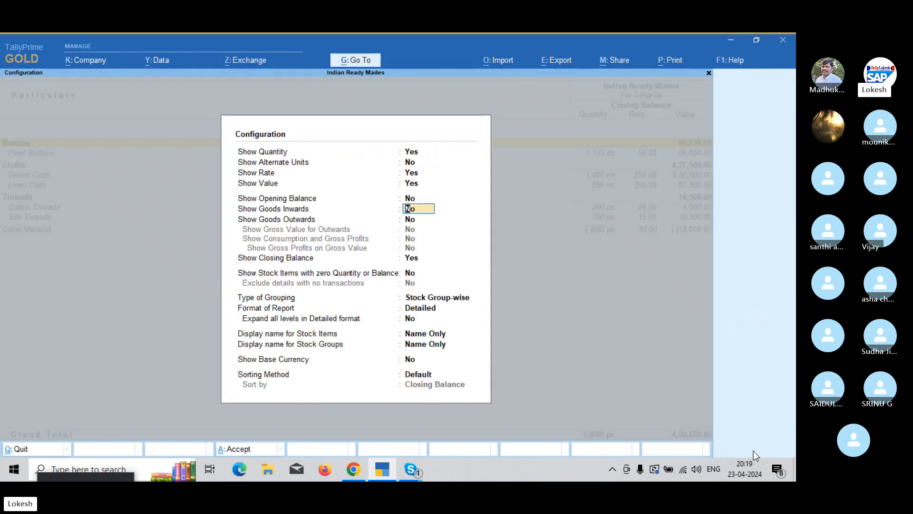
type("y")
key("Return")
type("y")
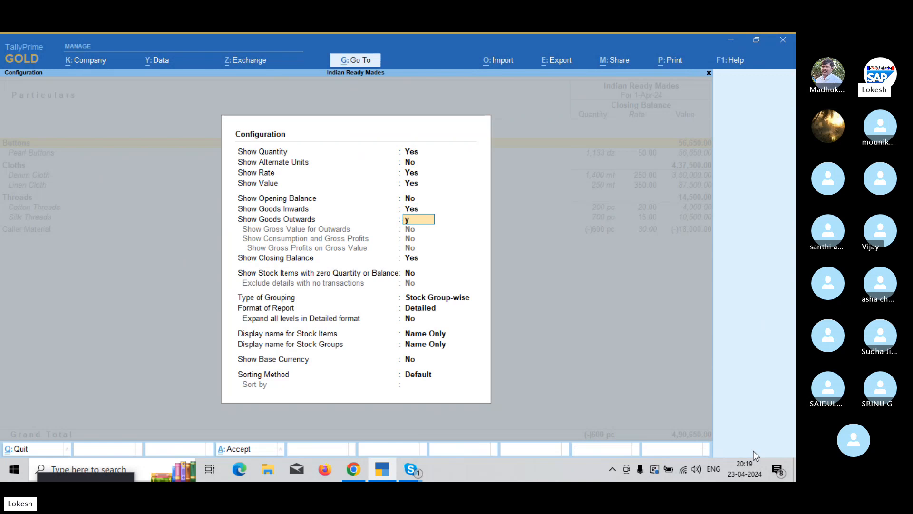
key("Return")
- Keep the remaining Stock Summary configuration options at their defaults, apply them and review the inwards and outwards columns
key("Return")
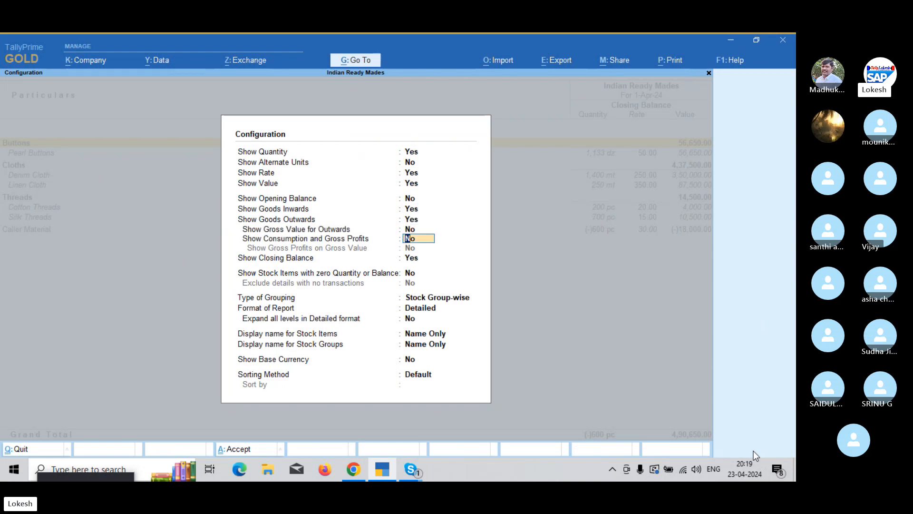
key("Return")
key("Return")
key("Return")
key("Return")
key("Return")
key("Return")
key("Return")
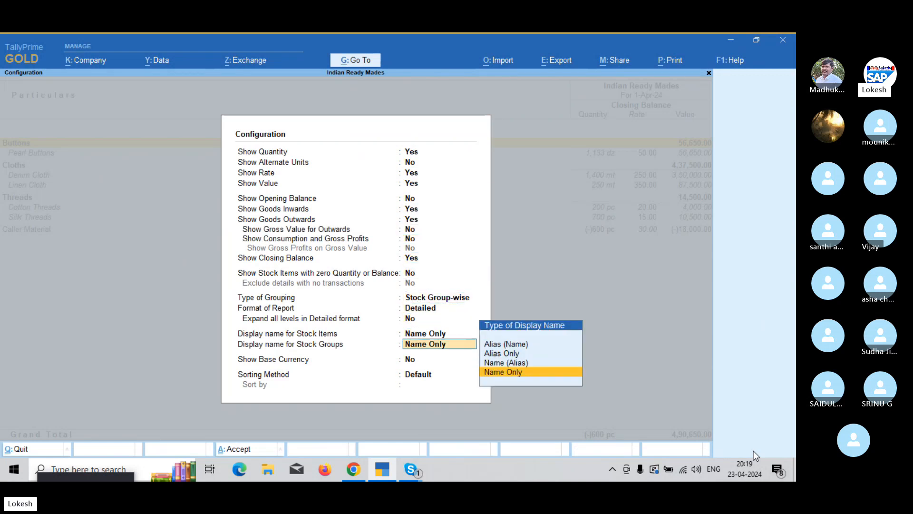
key("Return")
key("Return")
key("Return")
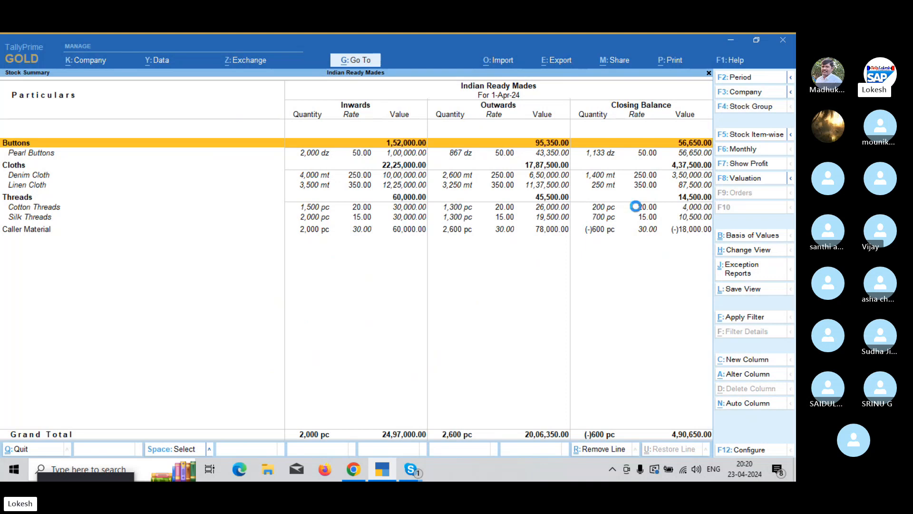
key("Escape")
- Review the company Dashboard tiles from Sales Trend down to Inventory Details and close it
key("Down")
key("Down")
key("Down")
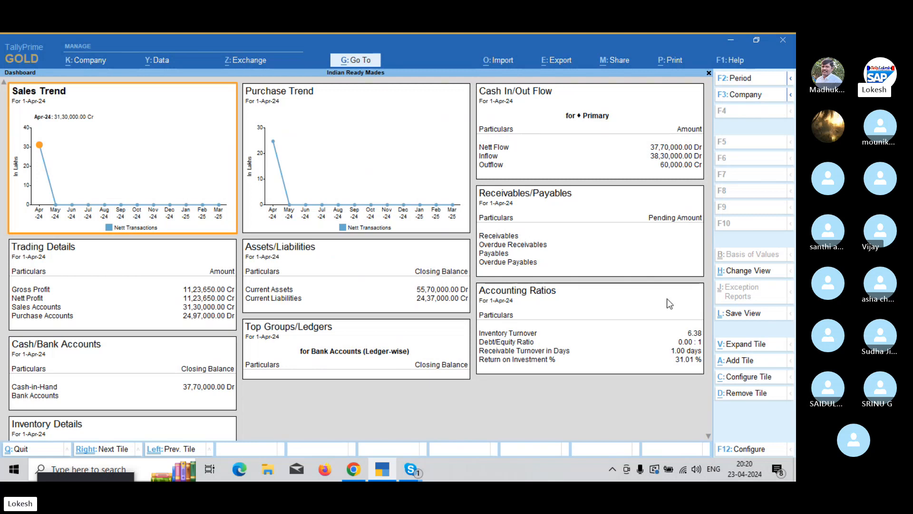
left_click(708, 437)
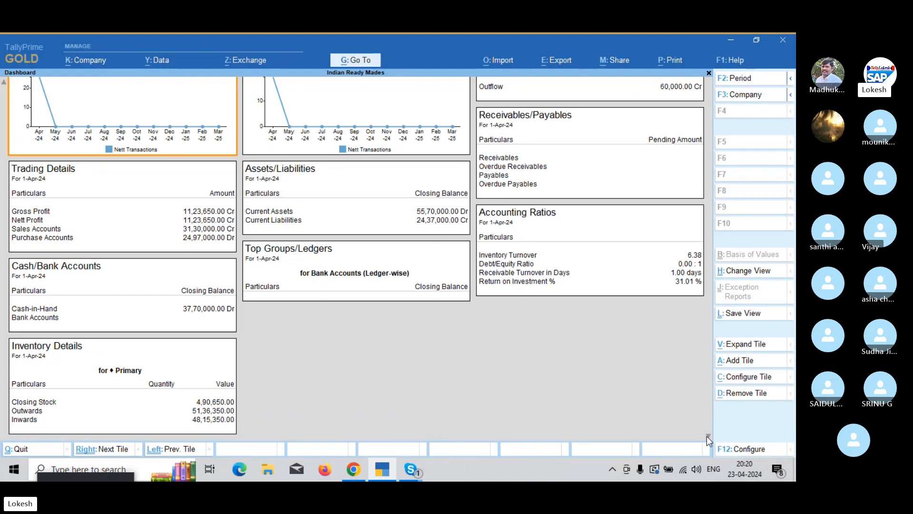
key("Escape")
- Check the Contra Register among the Account Books reports and close it
key("Up")
key("Return")
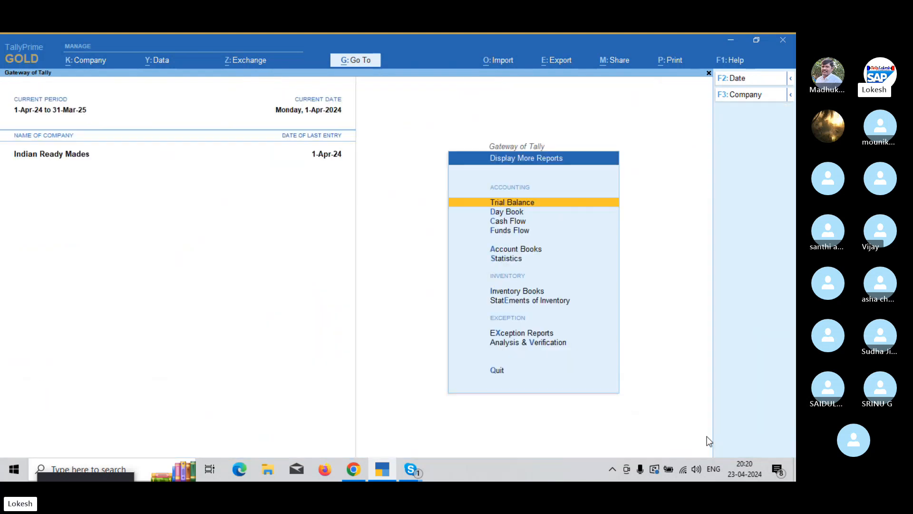
key("Down")
key("Down")
key("Down")
key("Down")
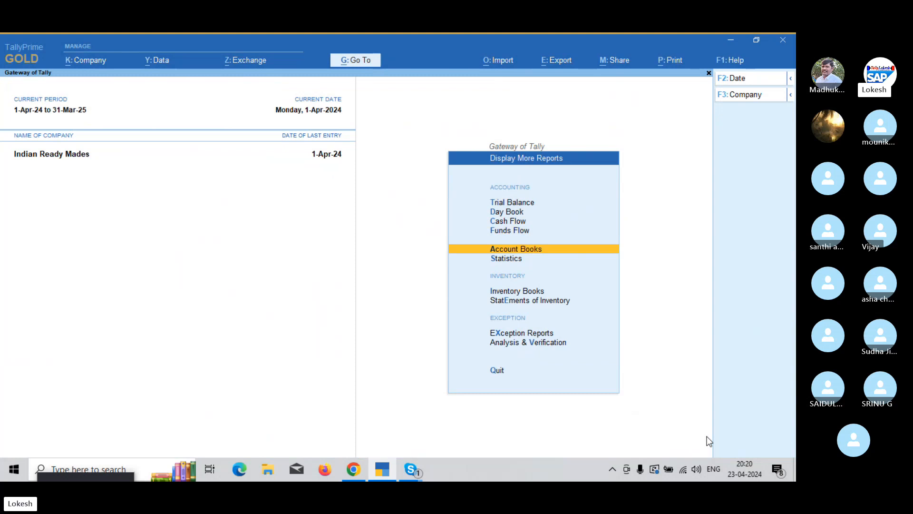
key("Return")
key("Down")
key("Down")
key("Down")
key("Down")
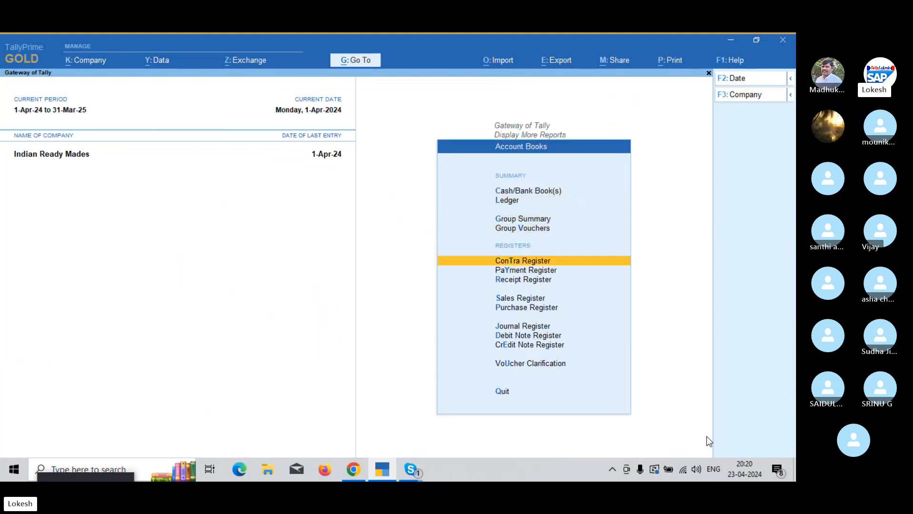
key("Down")
key("Up")
key("Return")
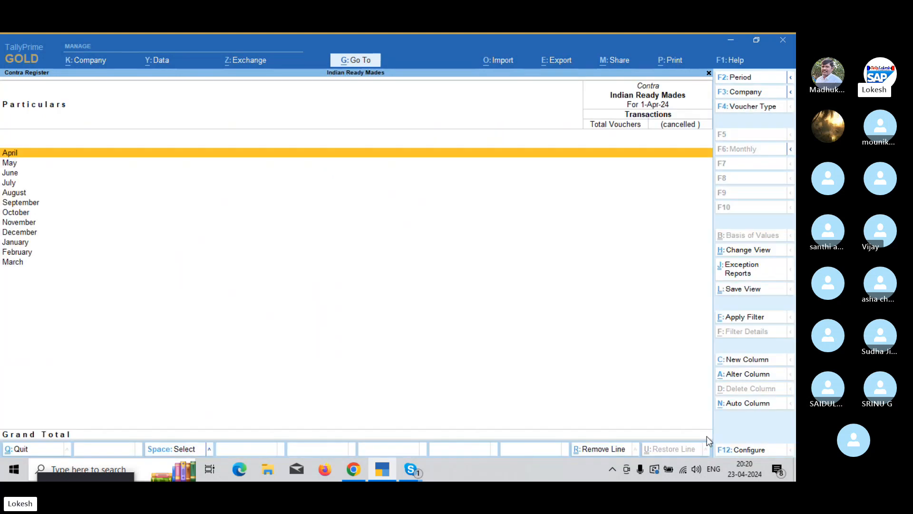
key("Escape")
- Check the Payment Register and the Receipt Register in turn, closing each one
key("Down")
key("Return")
key("Escape")
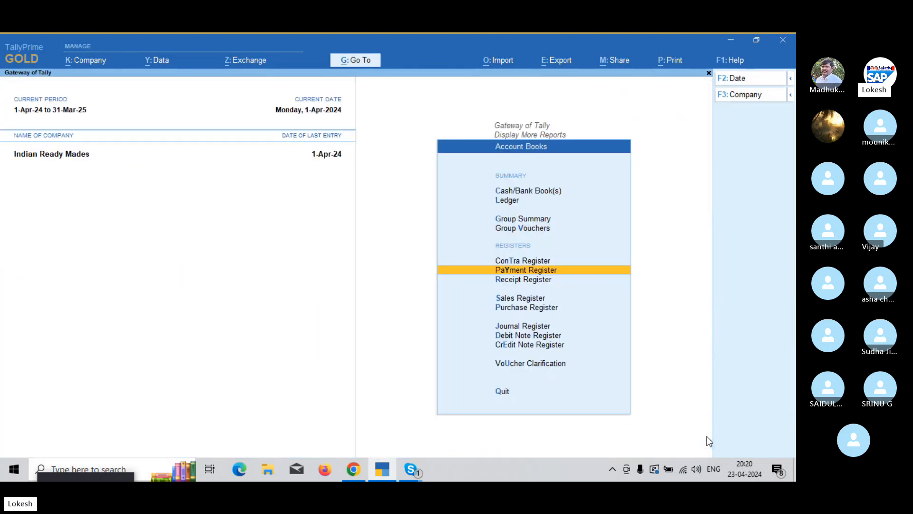
key("Down")
key("Return")
key("Escape")
key("Down")
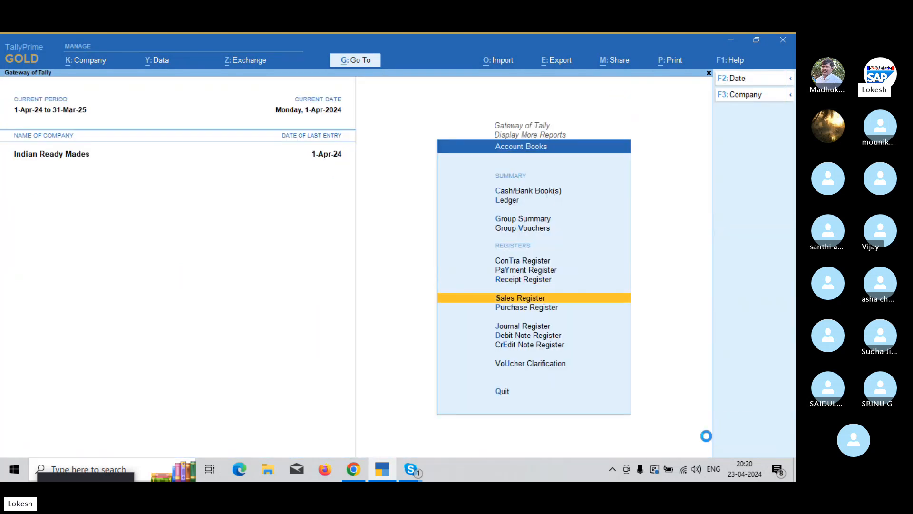
- Check the Sales Register and the Purchase Register in turn, close each one and return to the Gateway of Tally
key("Return")
key("Escape")
key("Down")
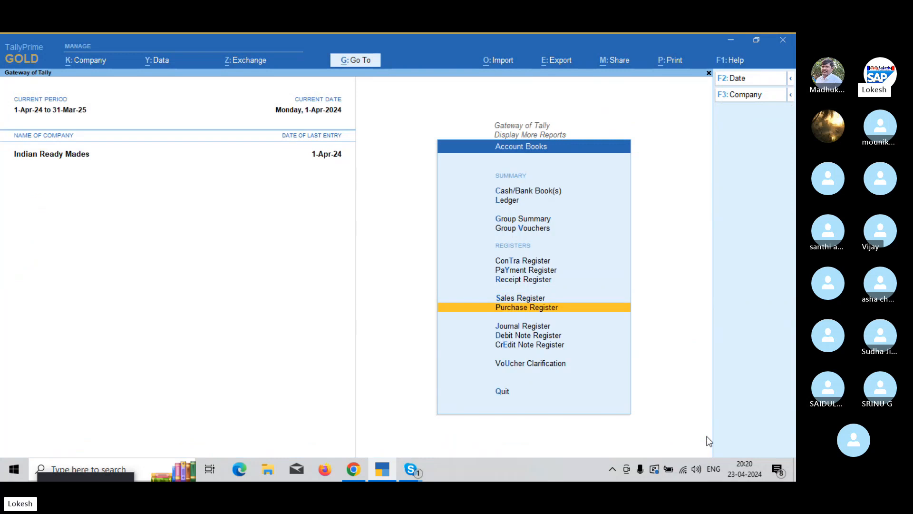
key("Return")
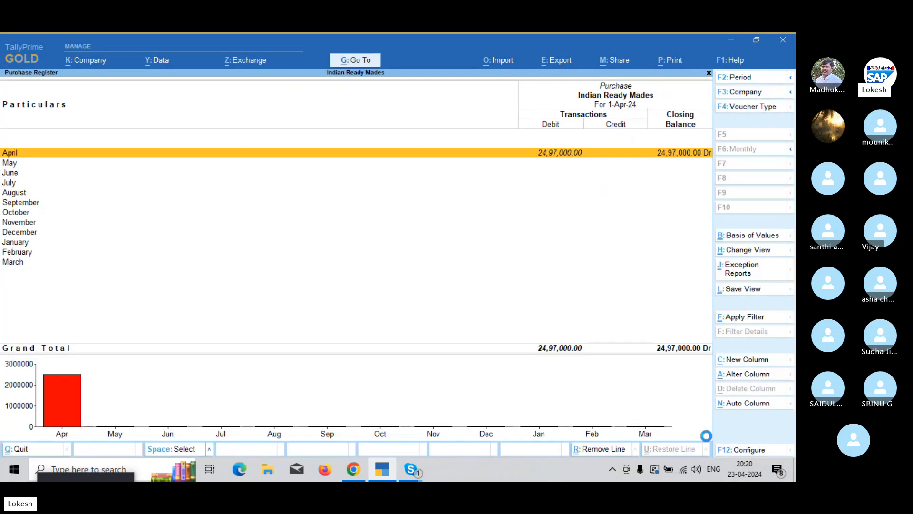
key("Escape")
key("Escape")
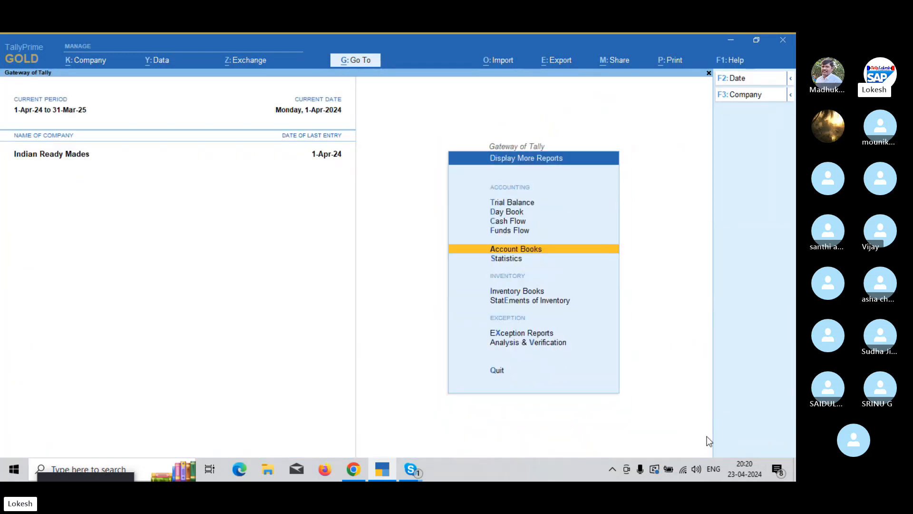
key("Escape")
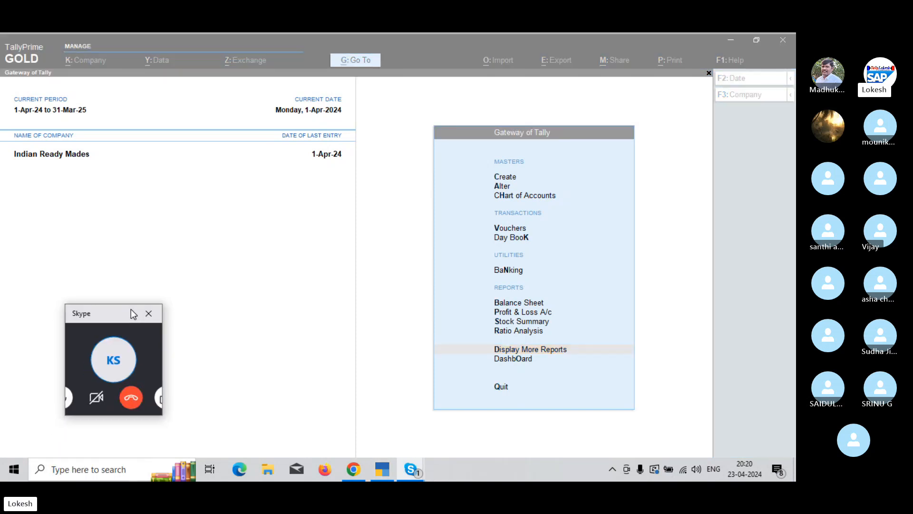
- Switch to the Skype call and change its display layout from floating to Window
left_click(149, 333)
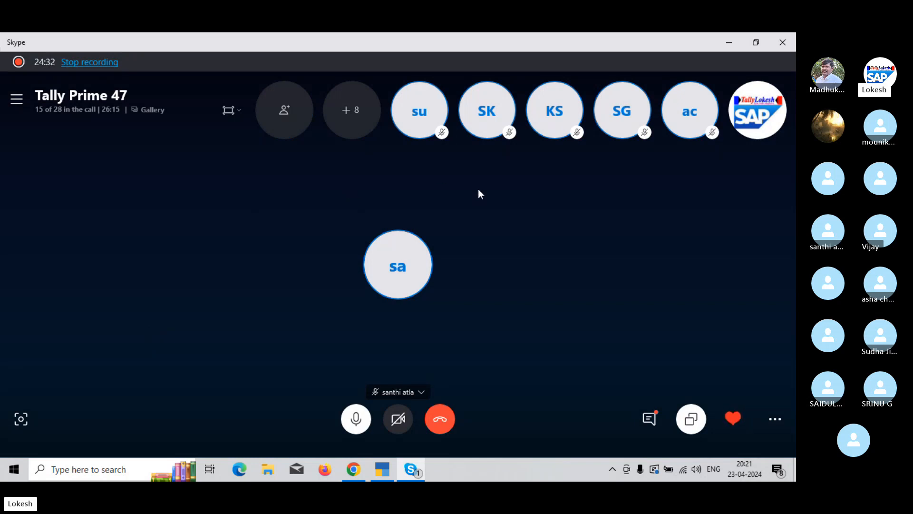
left_click(228, 111)
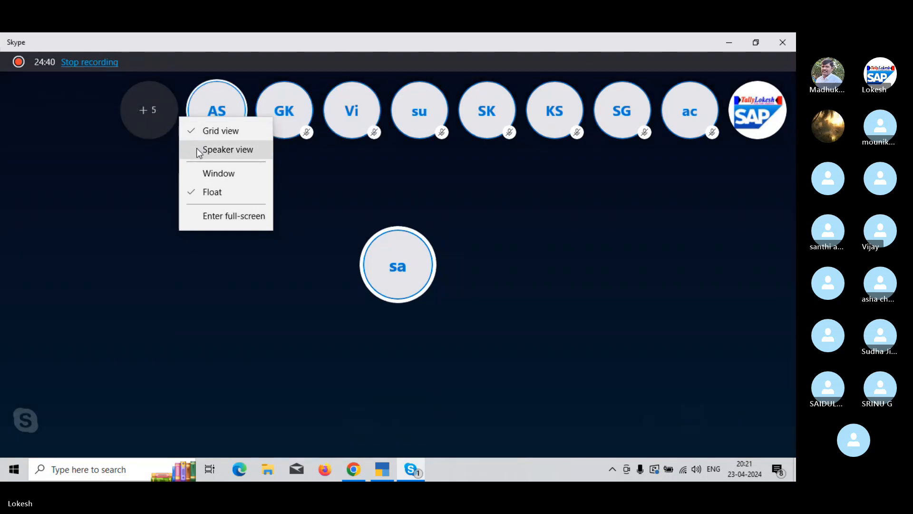
left_click(190, 173)
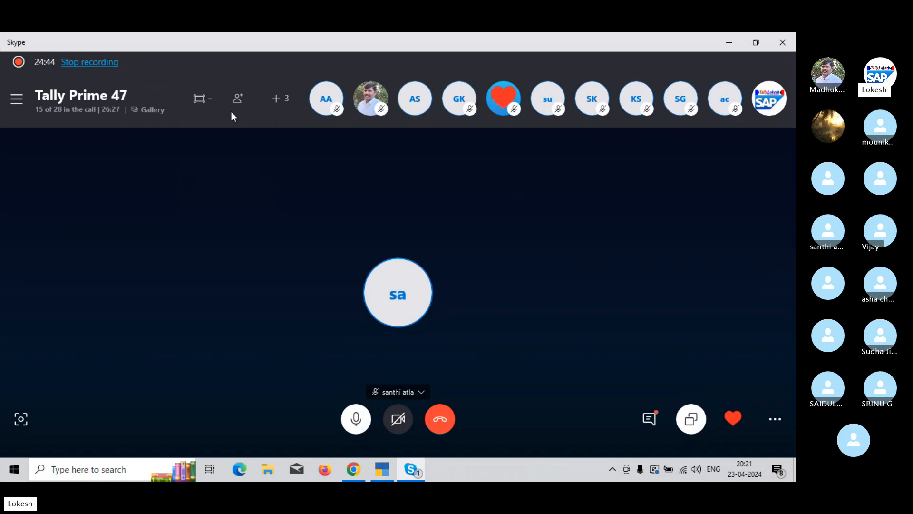
- Try the full-screen view for the Skype call and exit it
left_click(213, 100)
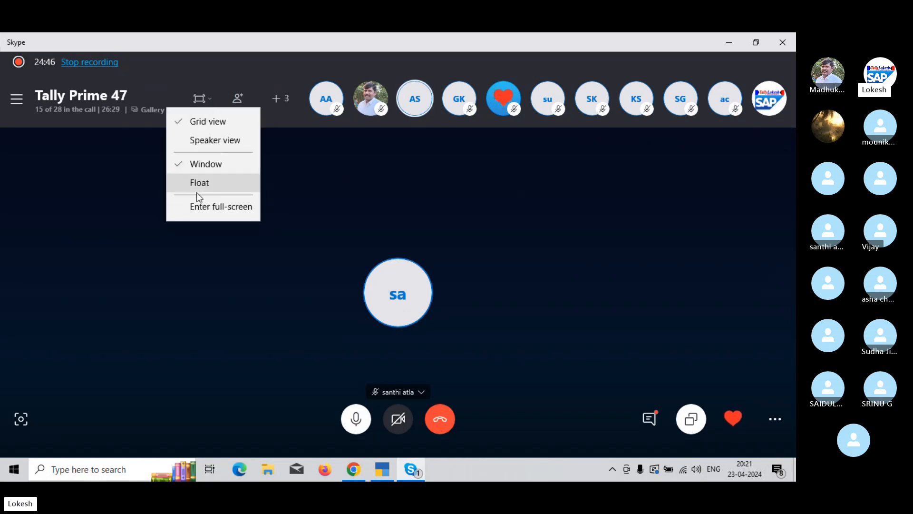
left_click(179, 210)
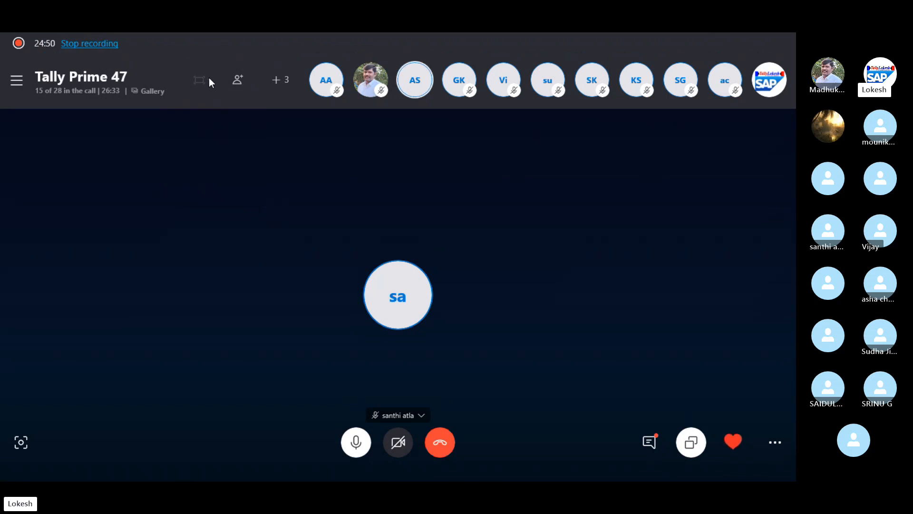
left_click(209, 78)
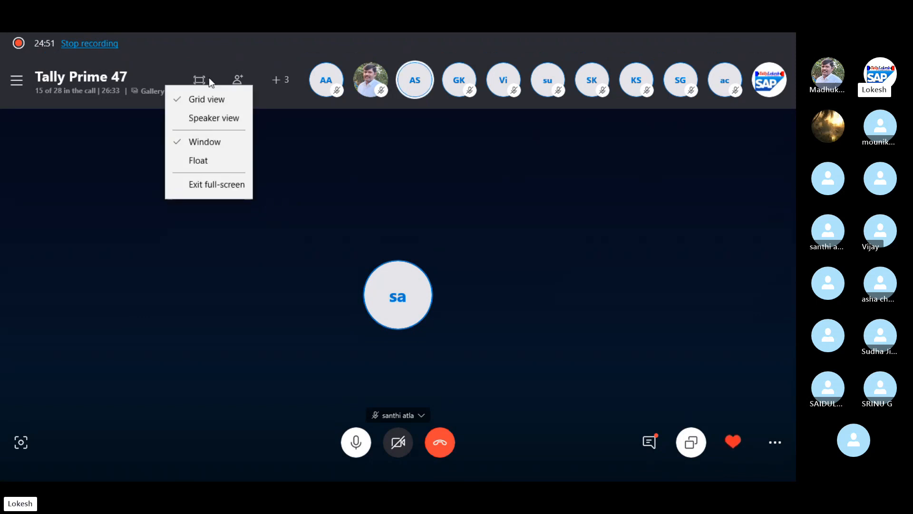
left_click(174, 184)
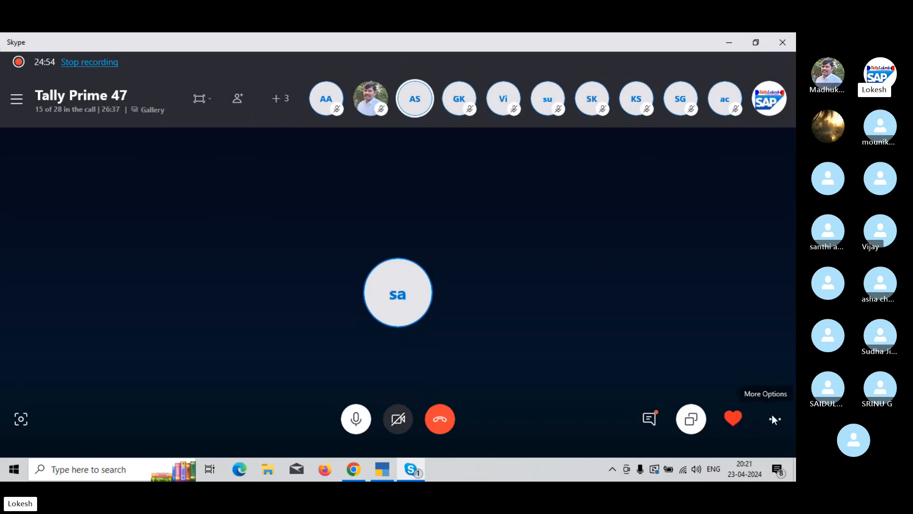